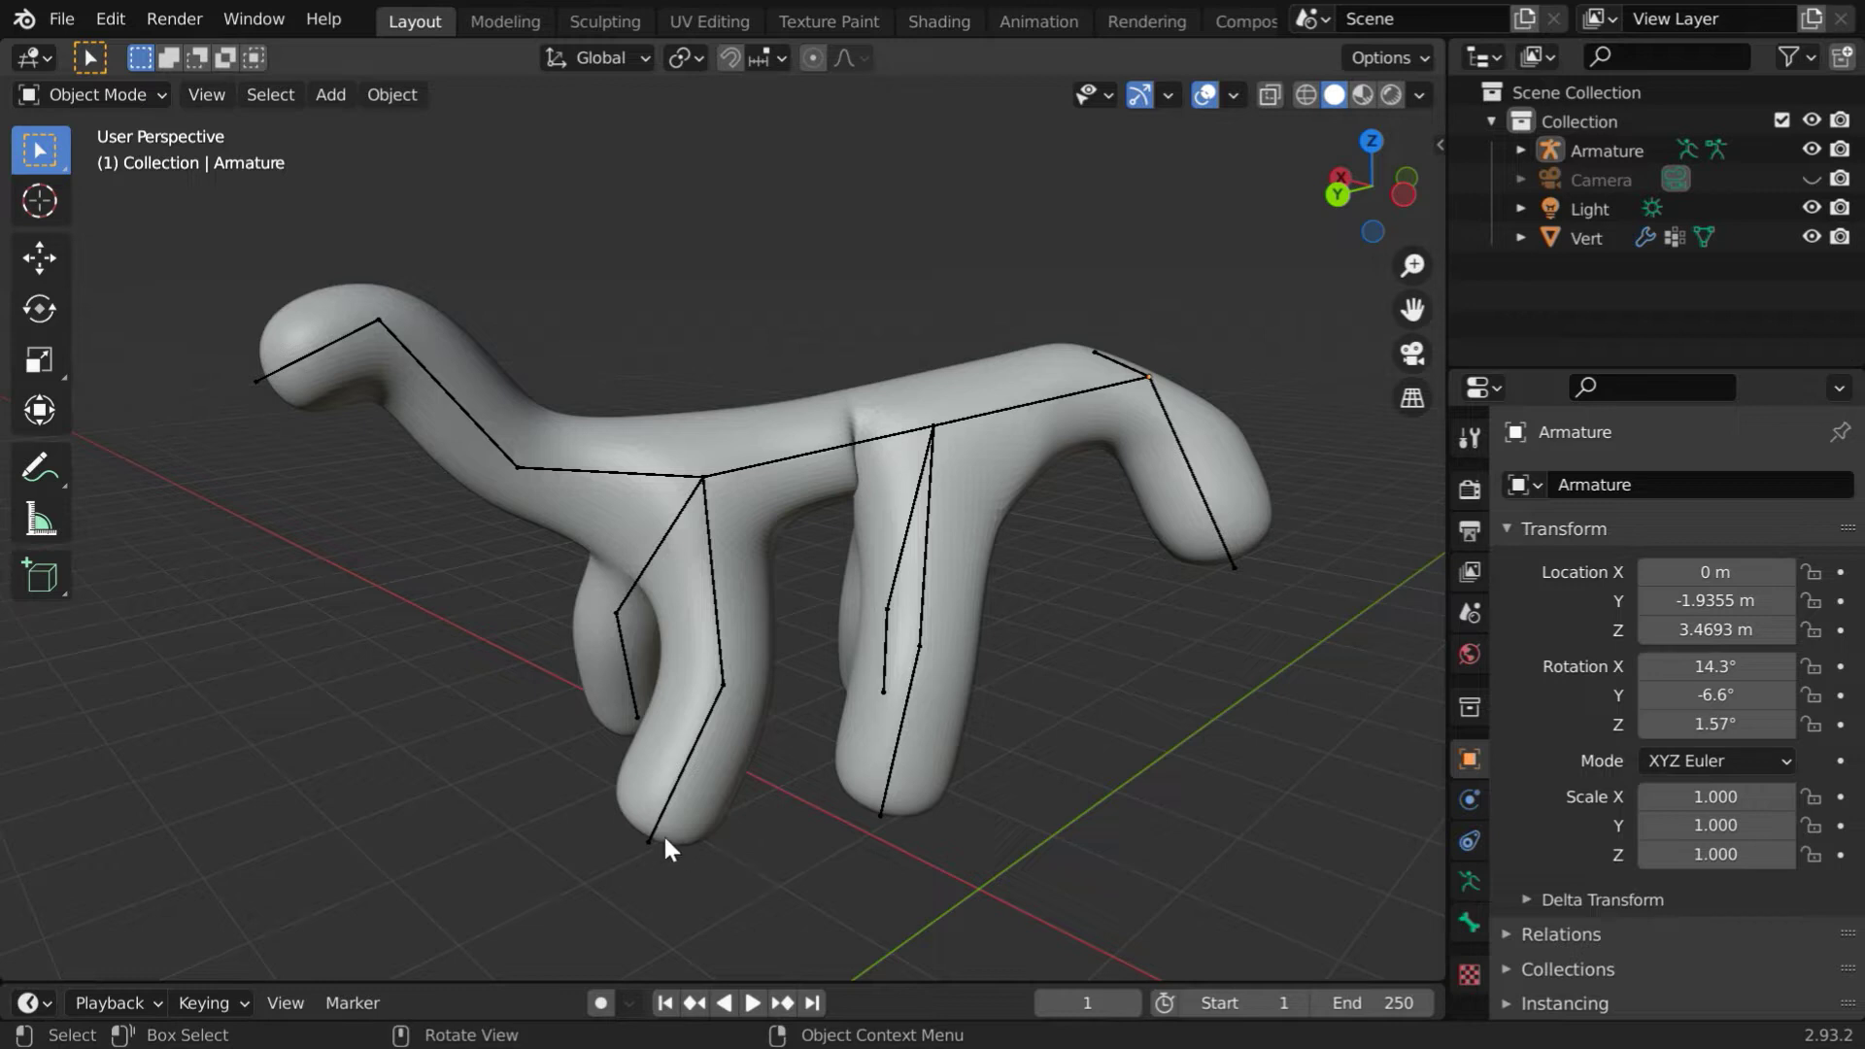
- Start a new General file and orbit and zoom around its default cube
middle_click_drag(619, 827, 677, 832)
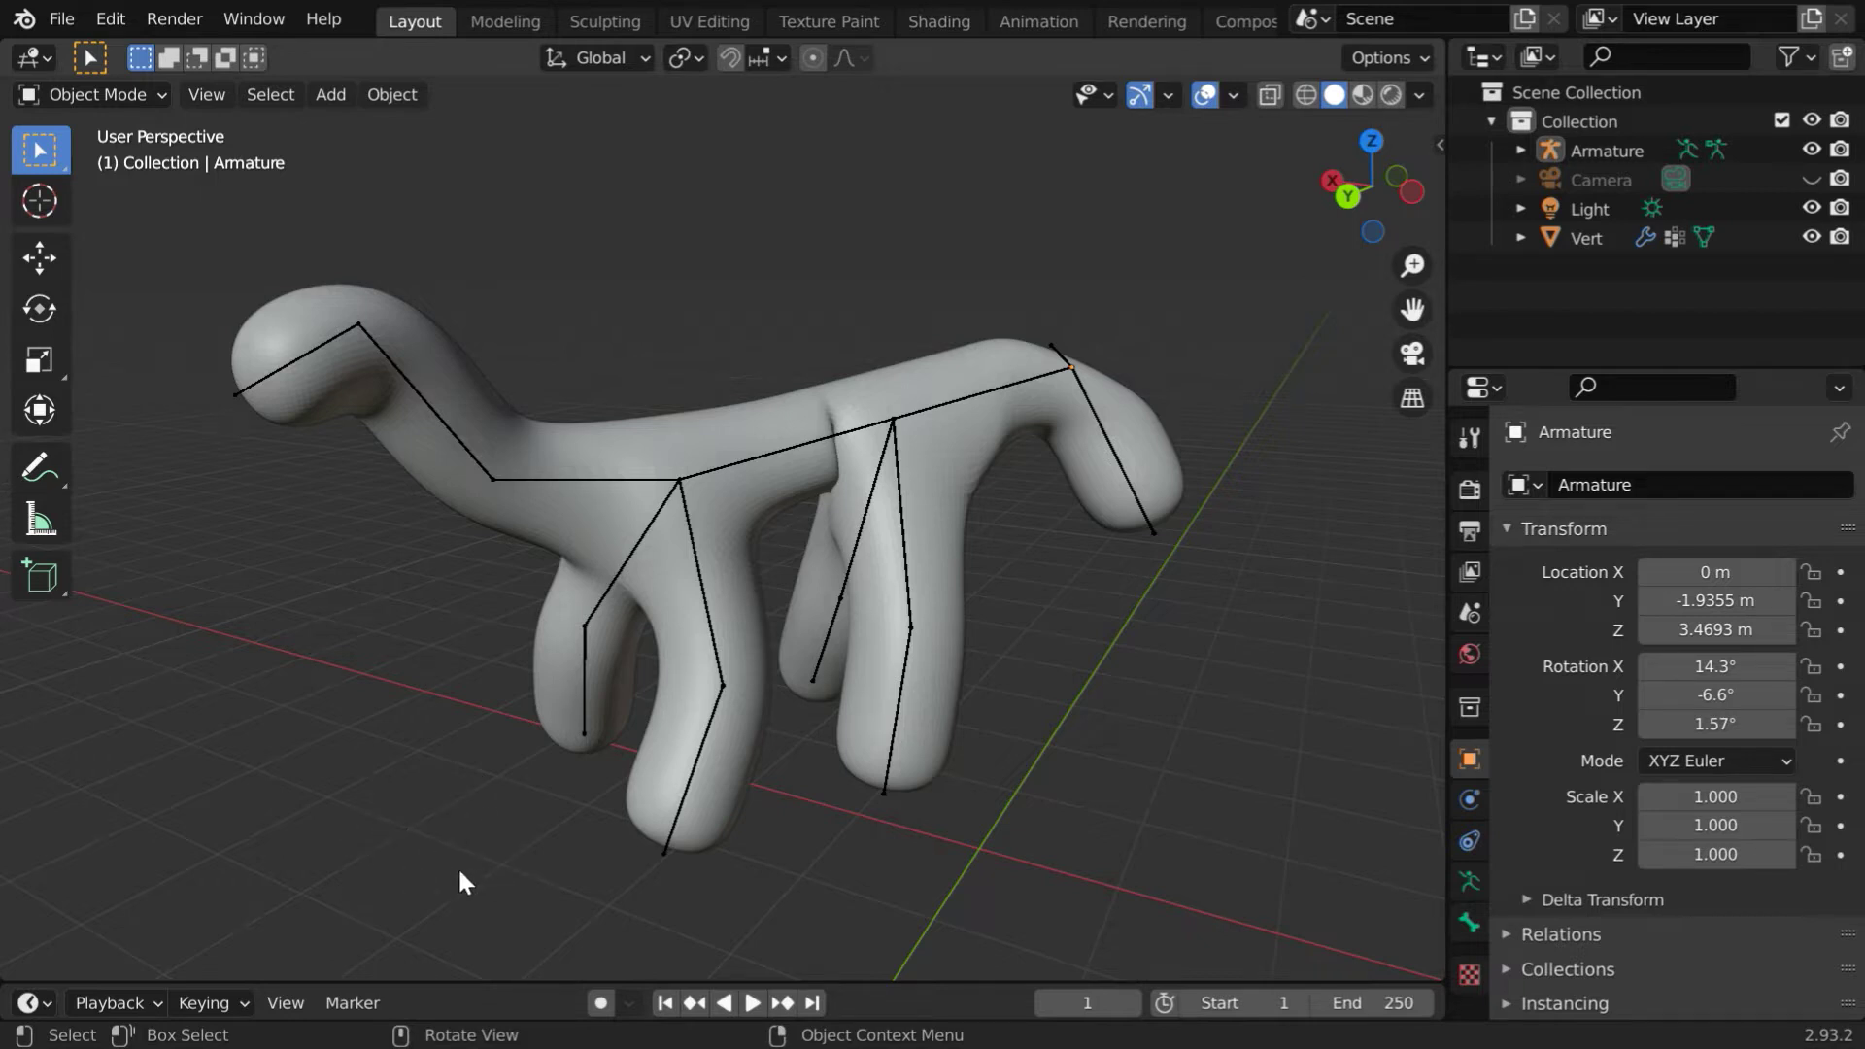
left_click(61, 19)
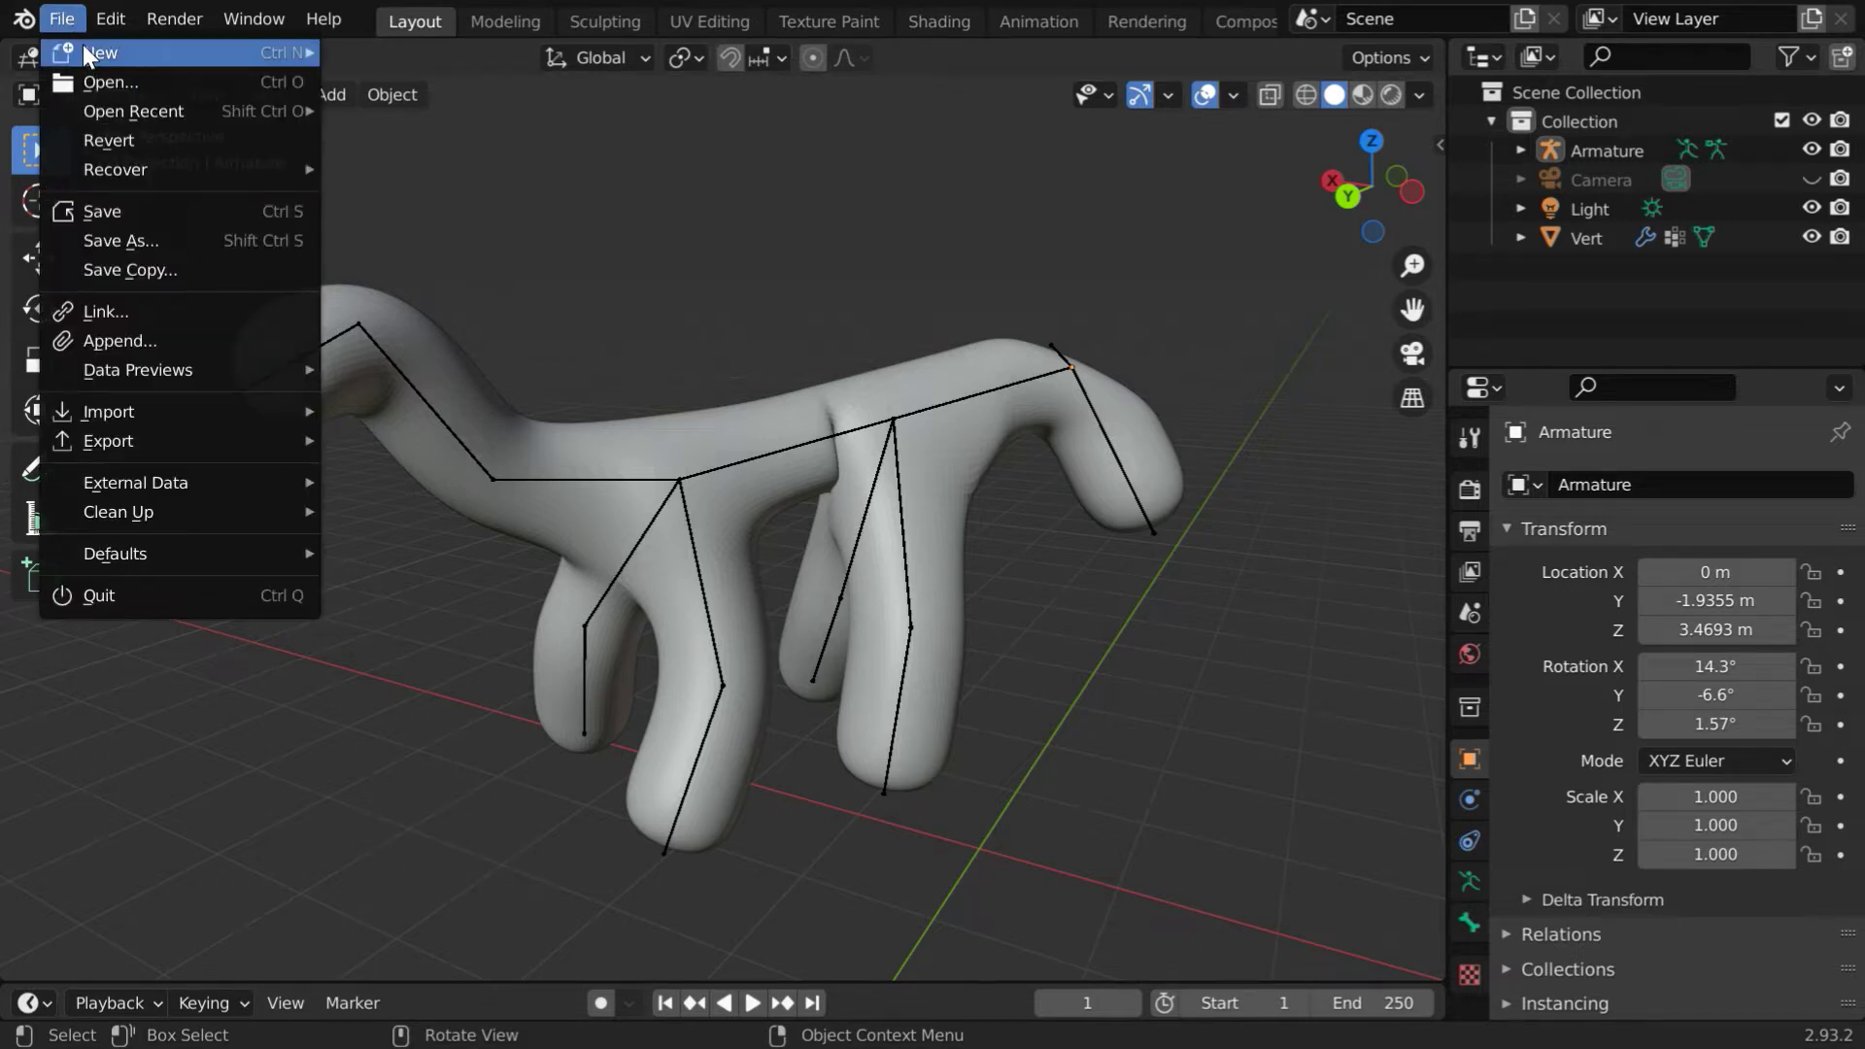
mouse_move(84, 44)
left_click(405, 42)
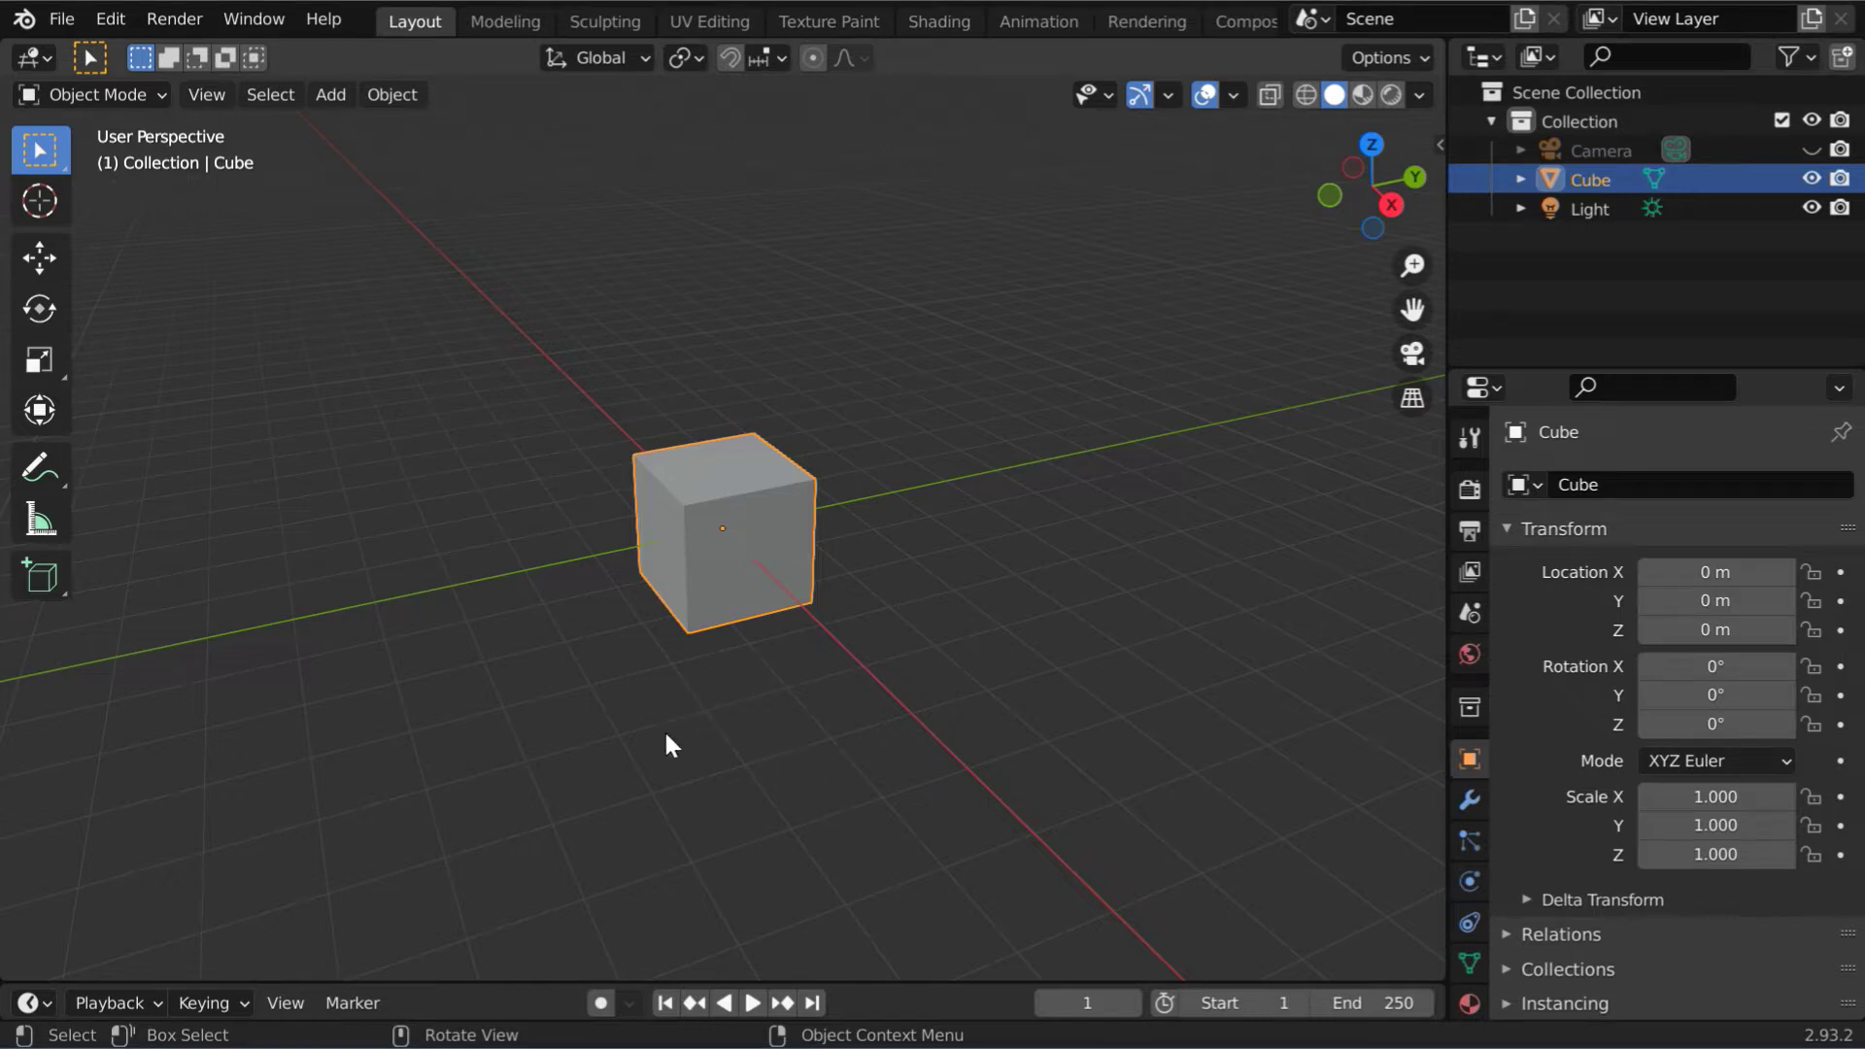
middle_click_drag(739, 724, 777, 700)
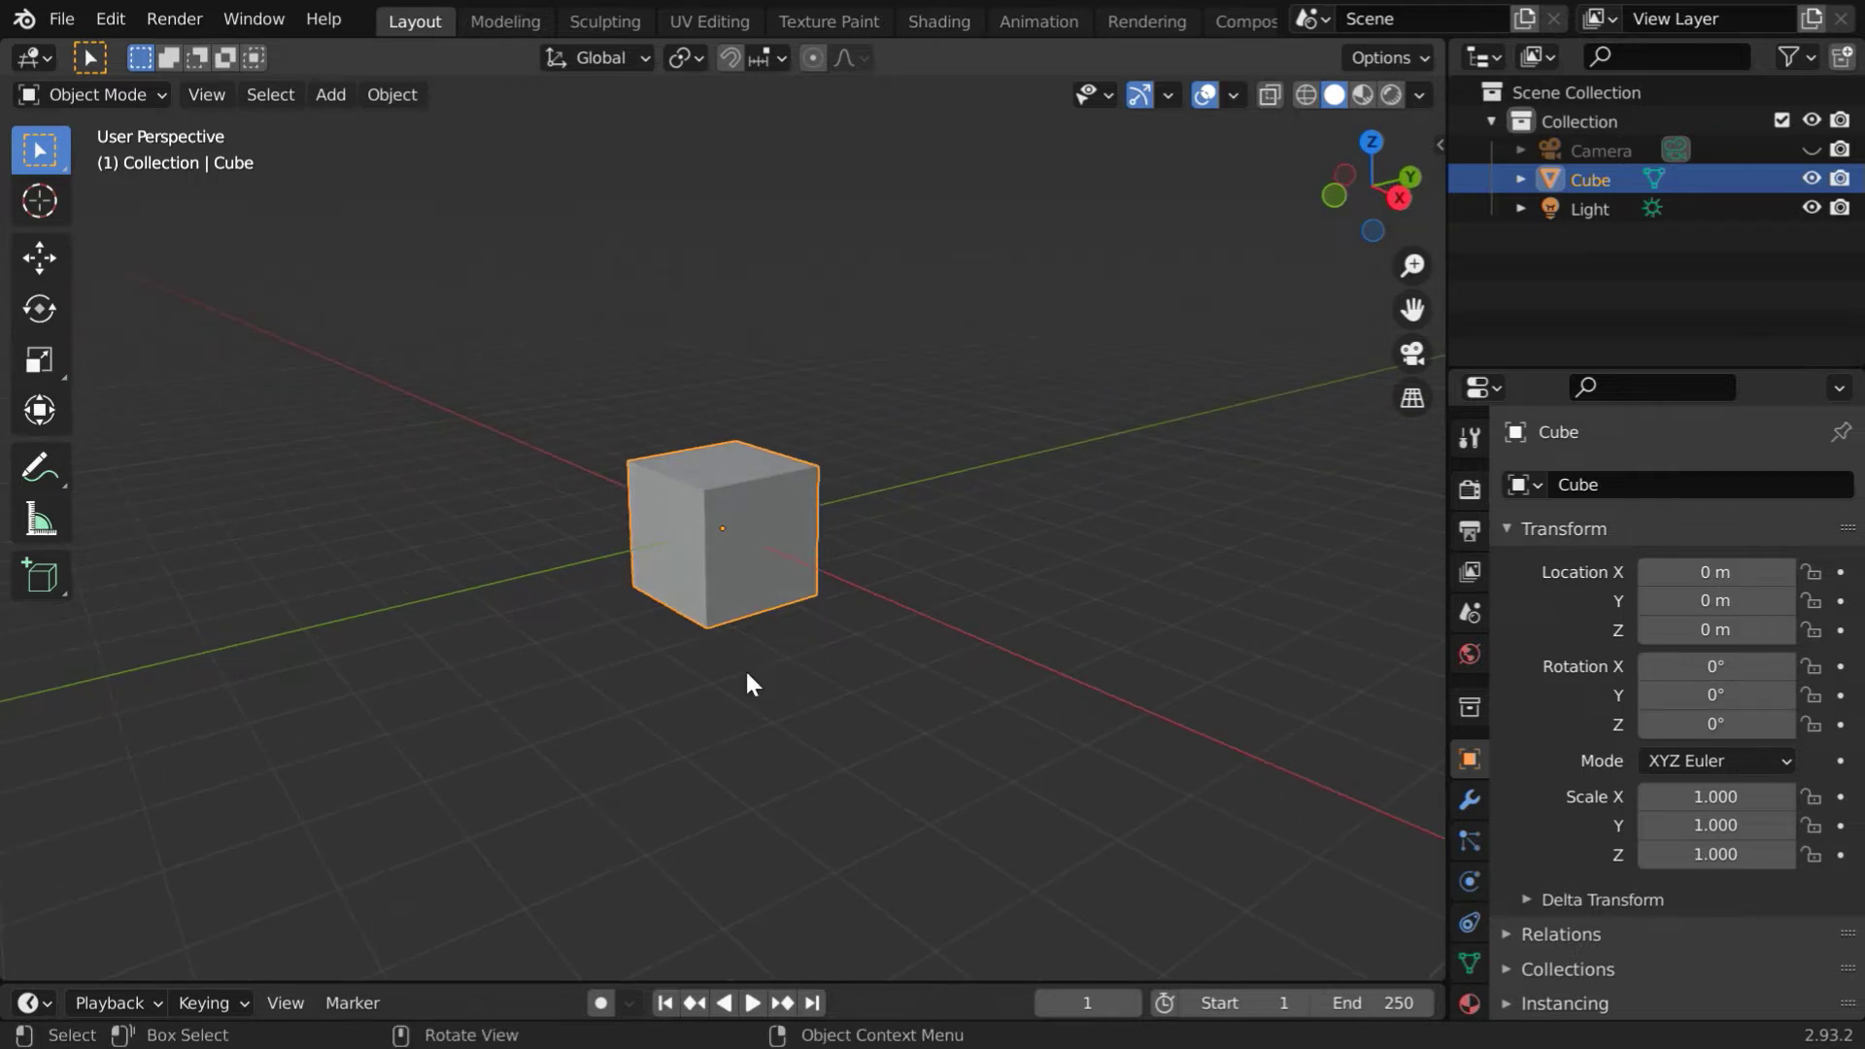
scroll(727, 701, "up", 3)
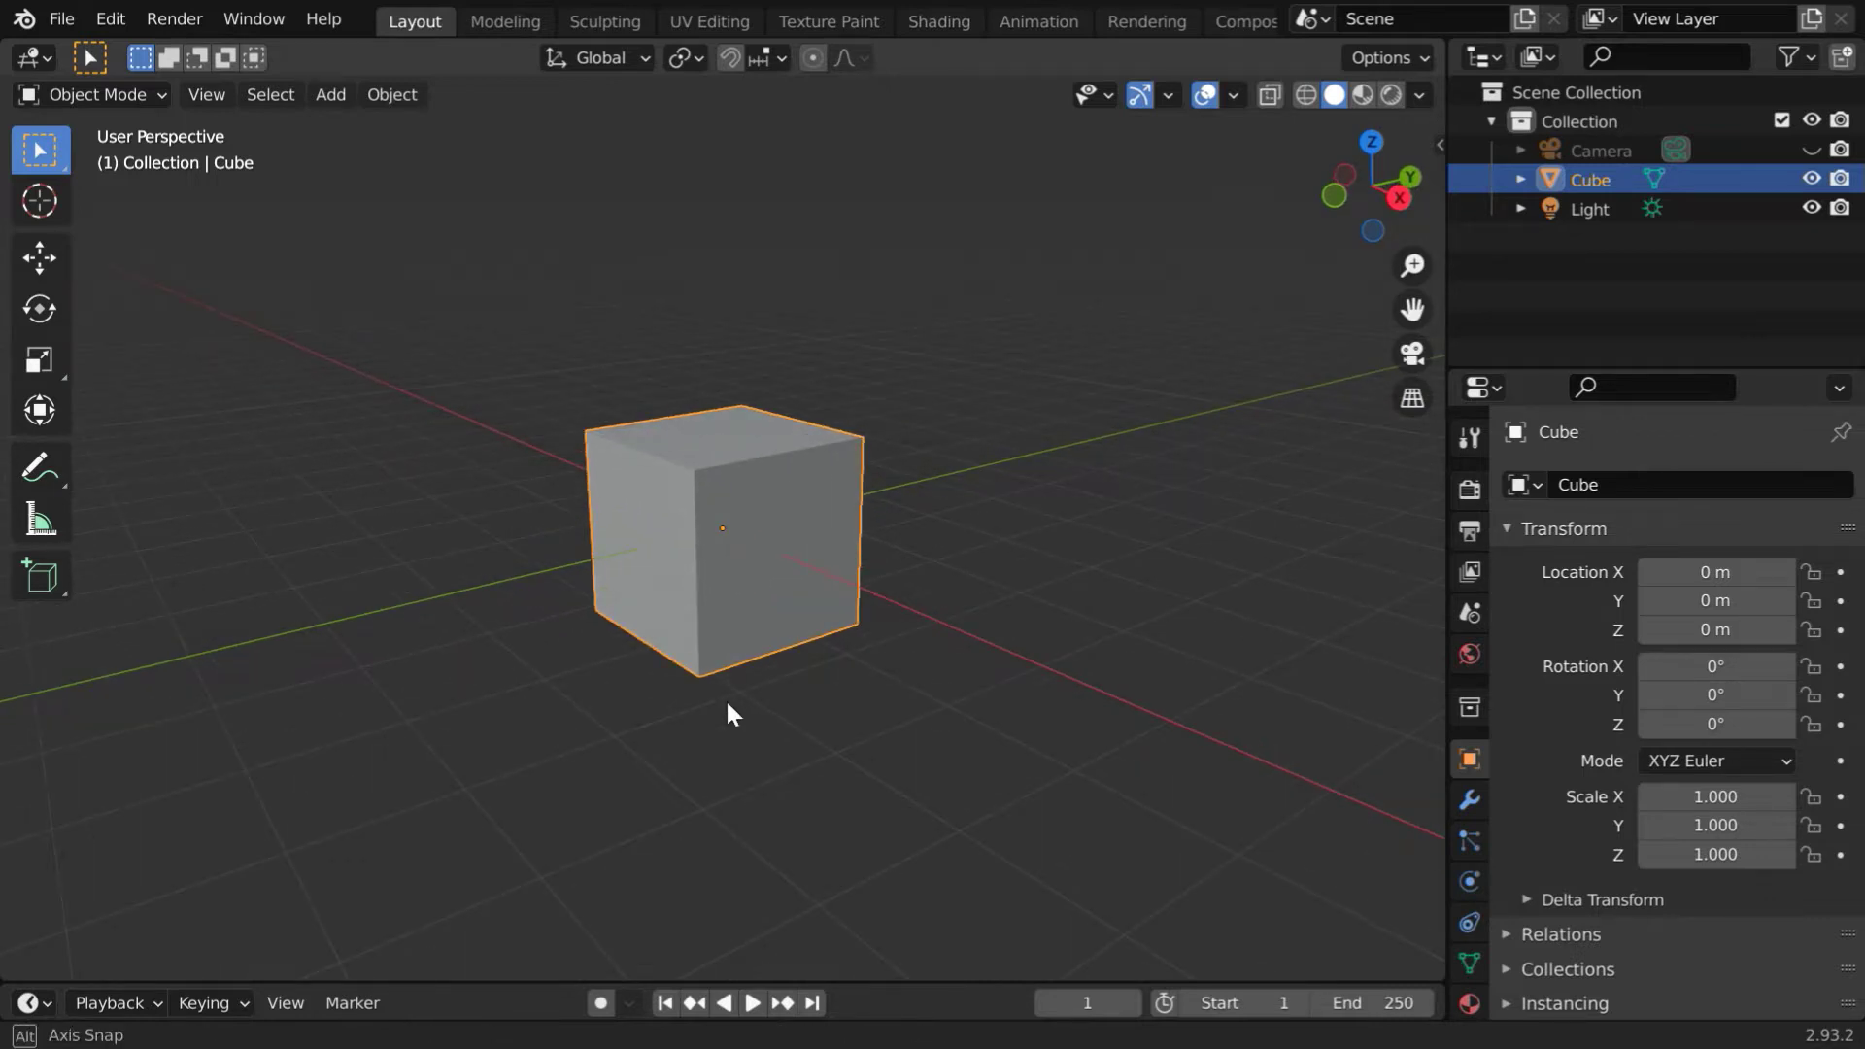
middle_click_drag(727, 704, 722, 729)
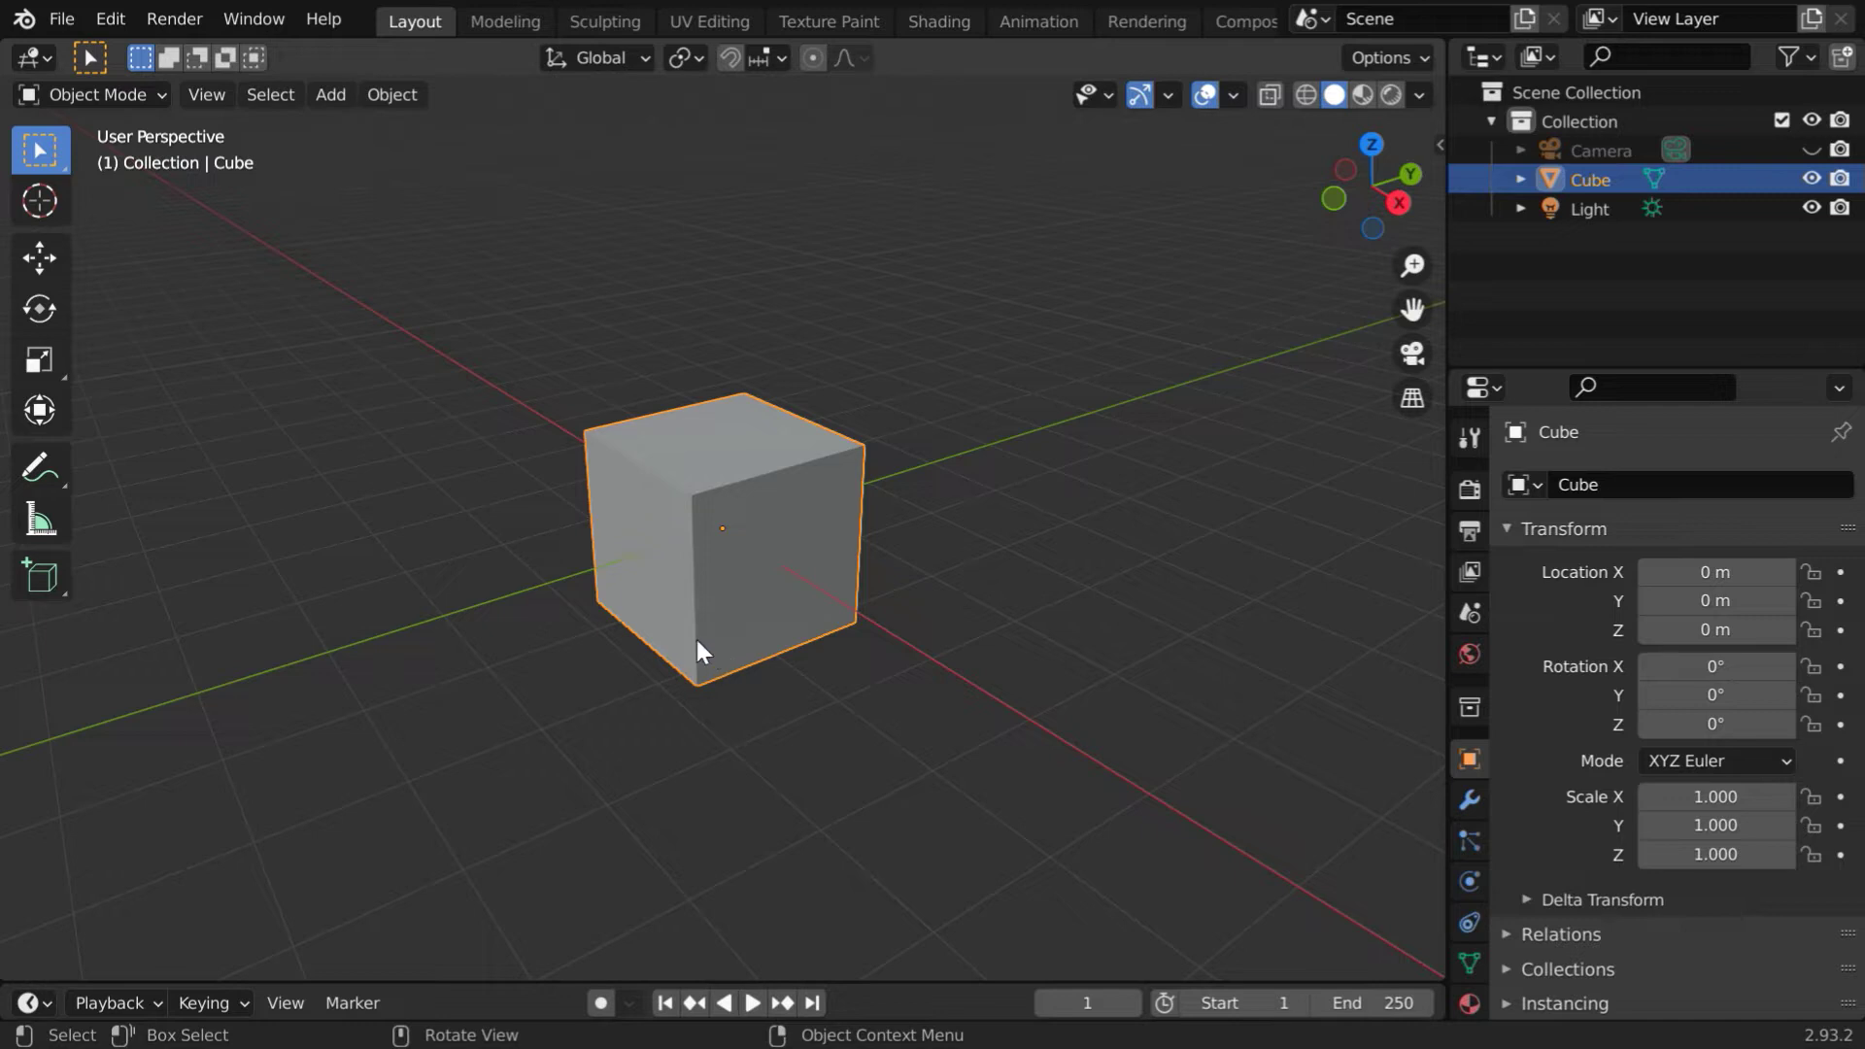
- Enter Edit Mode on the cube and merge all its vertices At Center
left_click(122, 97)
left_click(128, 155)
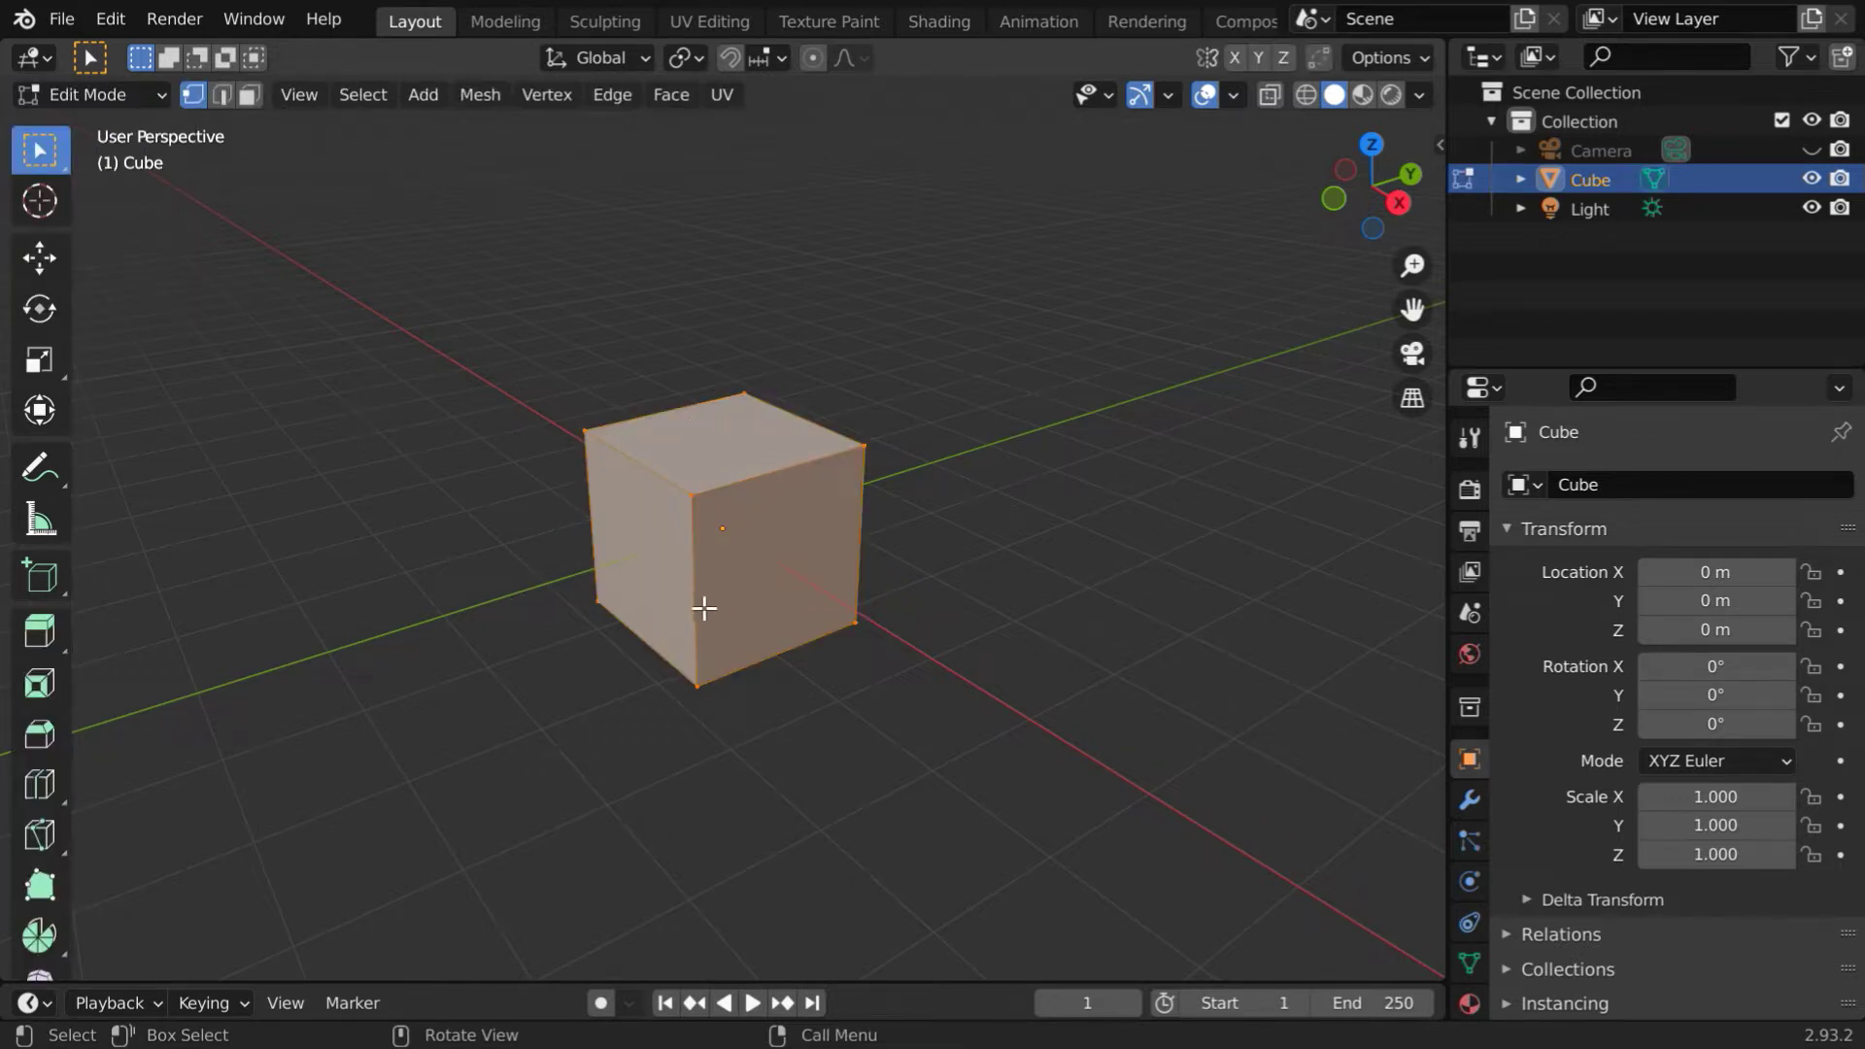
left_click(479, 97)
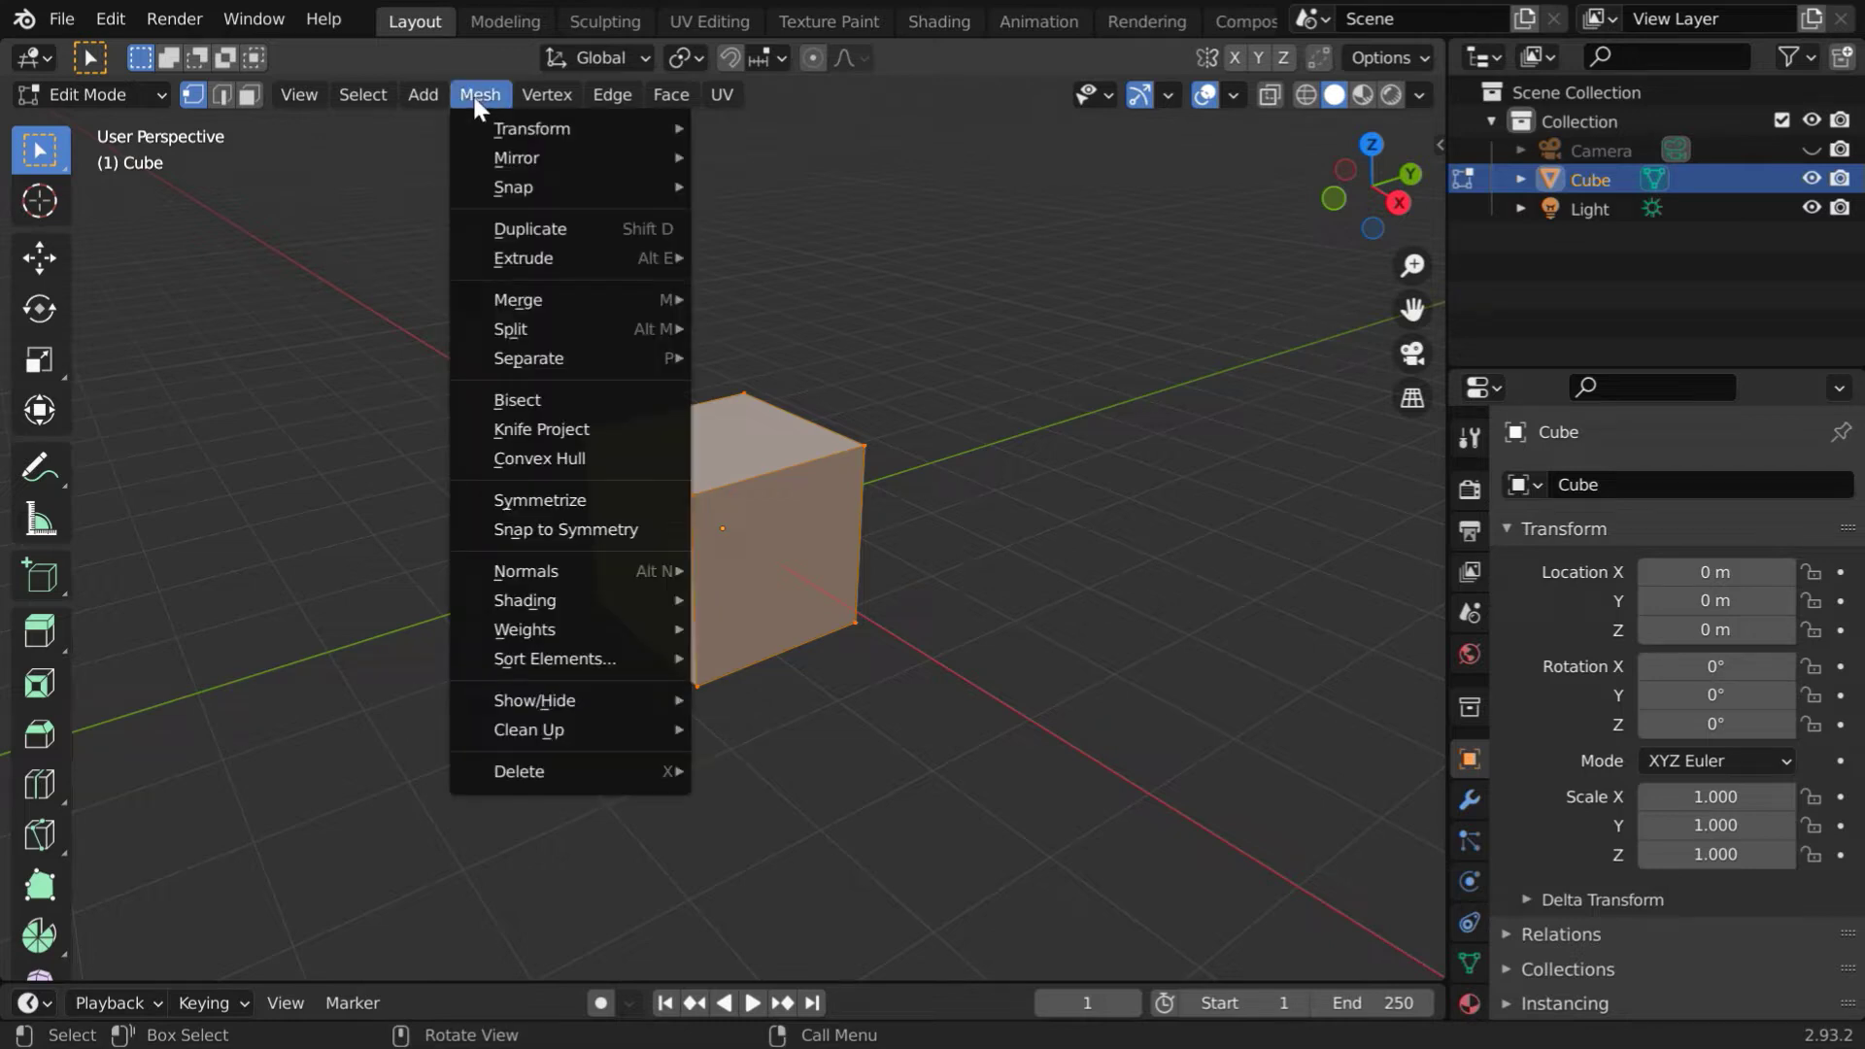
mouse_move(529, 309)
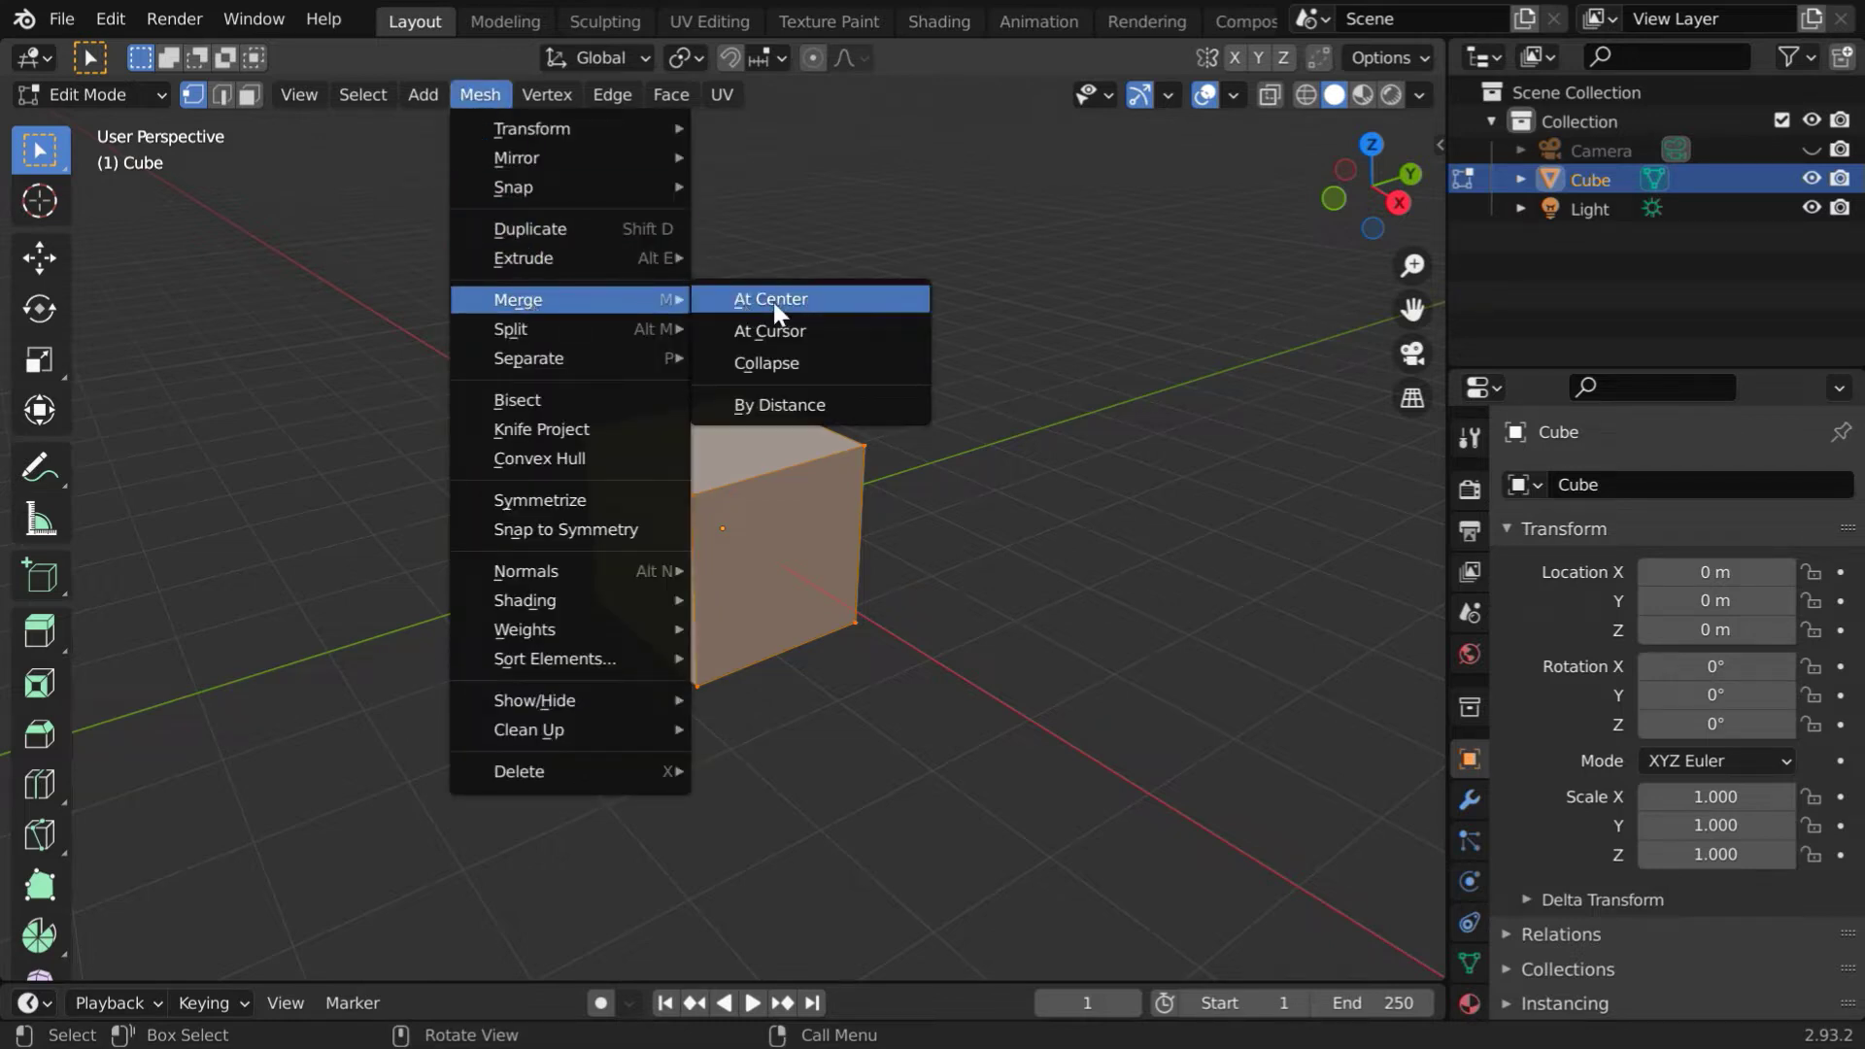
left_click(827, 297)
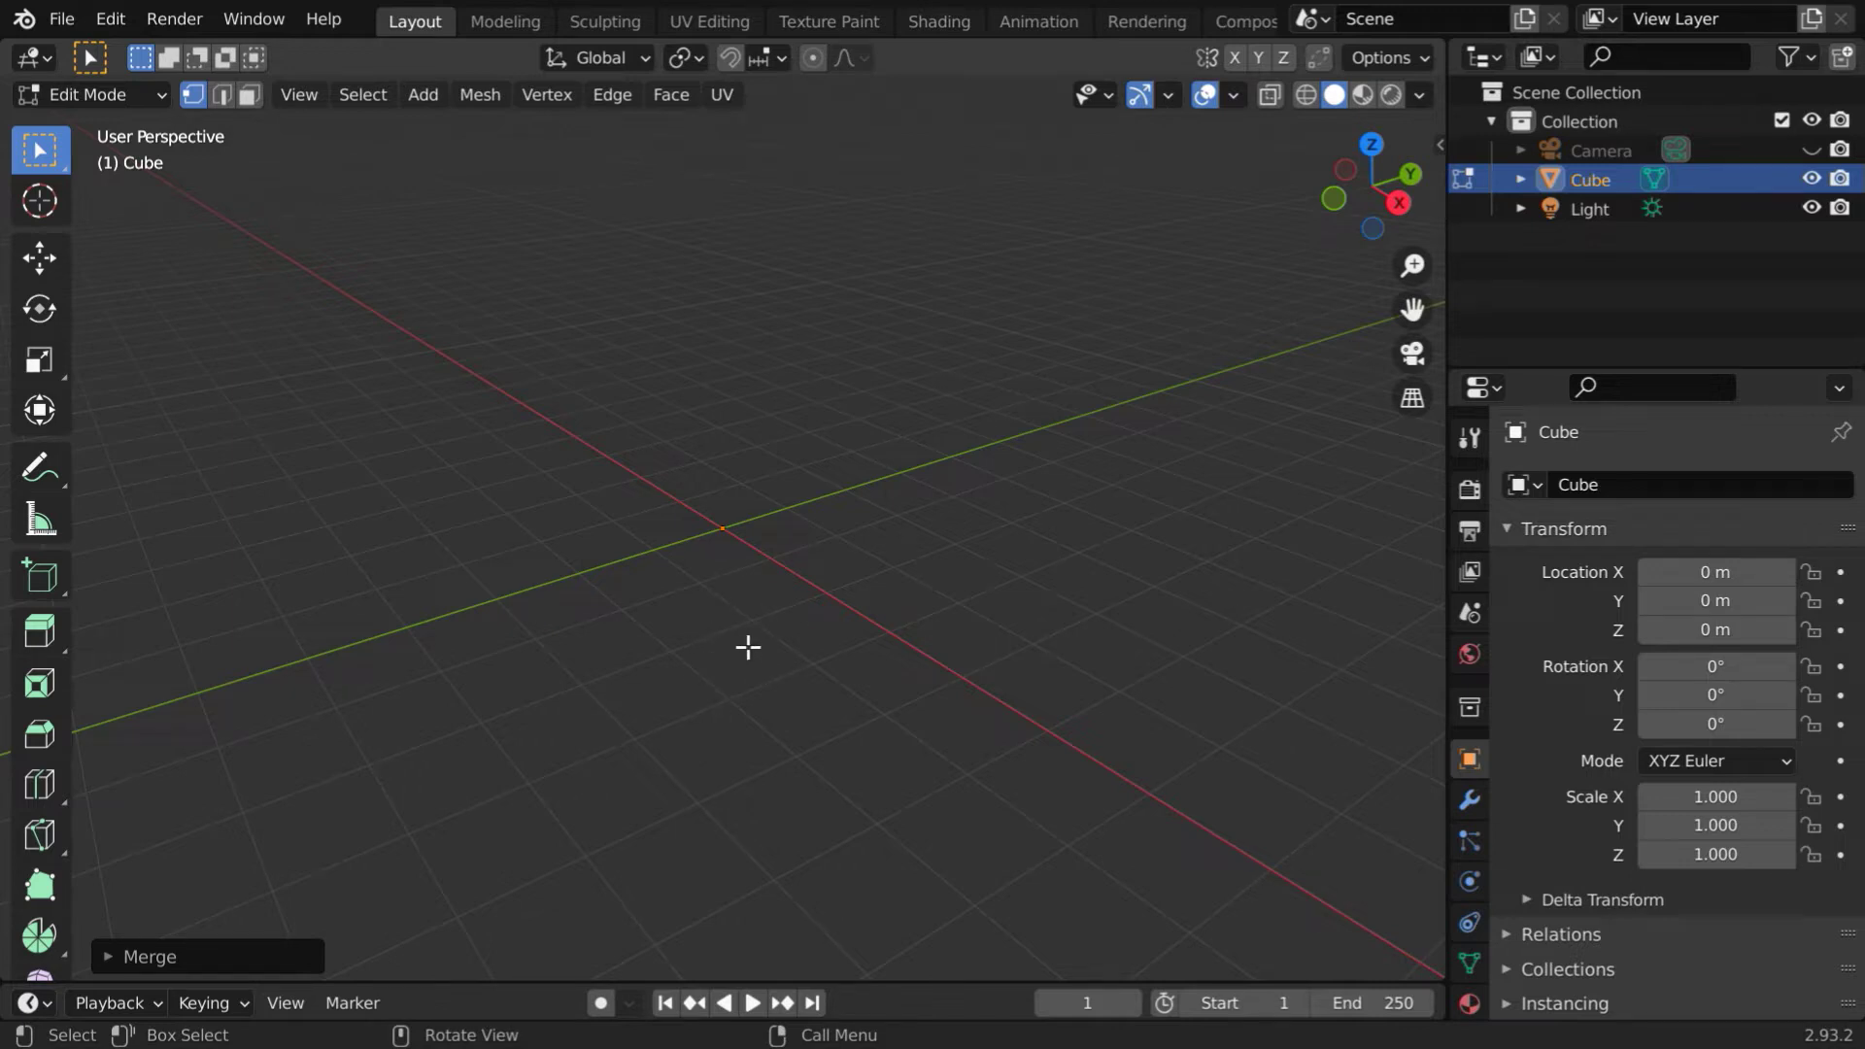
- Undo the merge, return to Object Mode and delete the cube
key("ctrl+z")
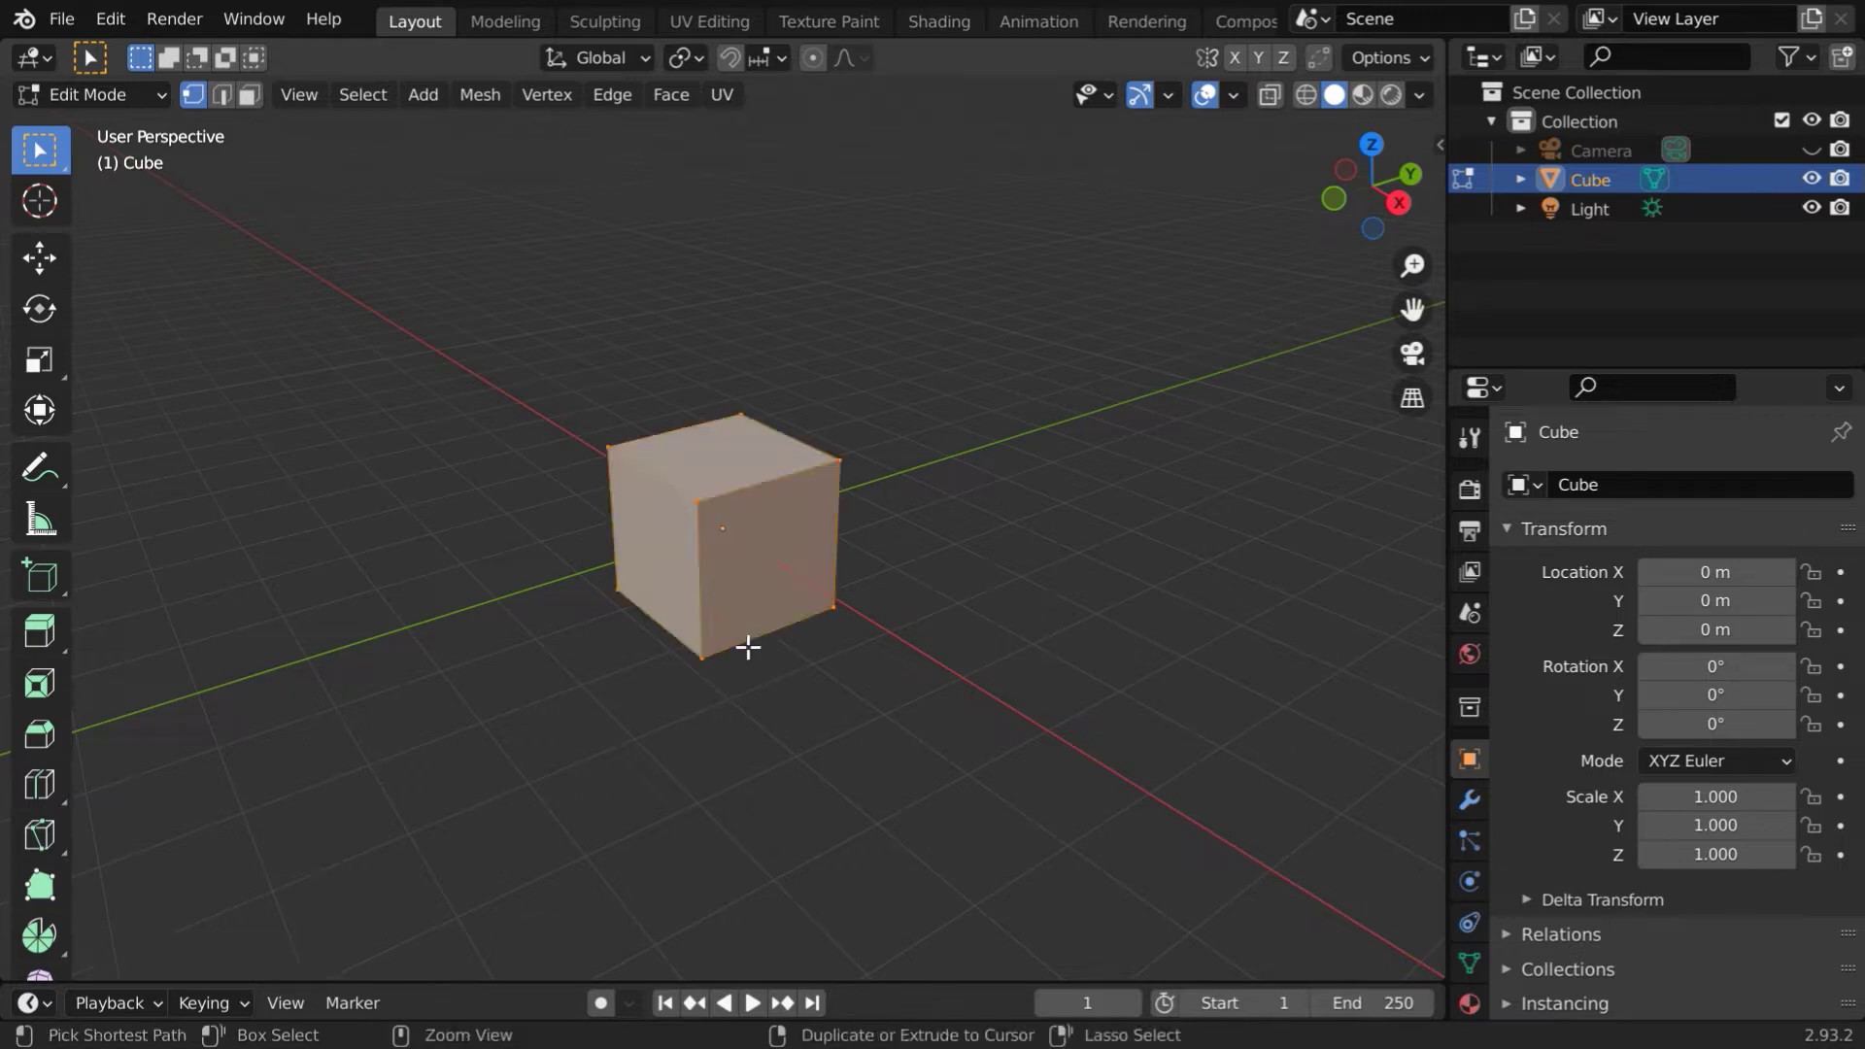
left_click(113, 96)
left_click(107, 128)
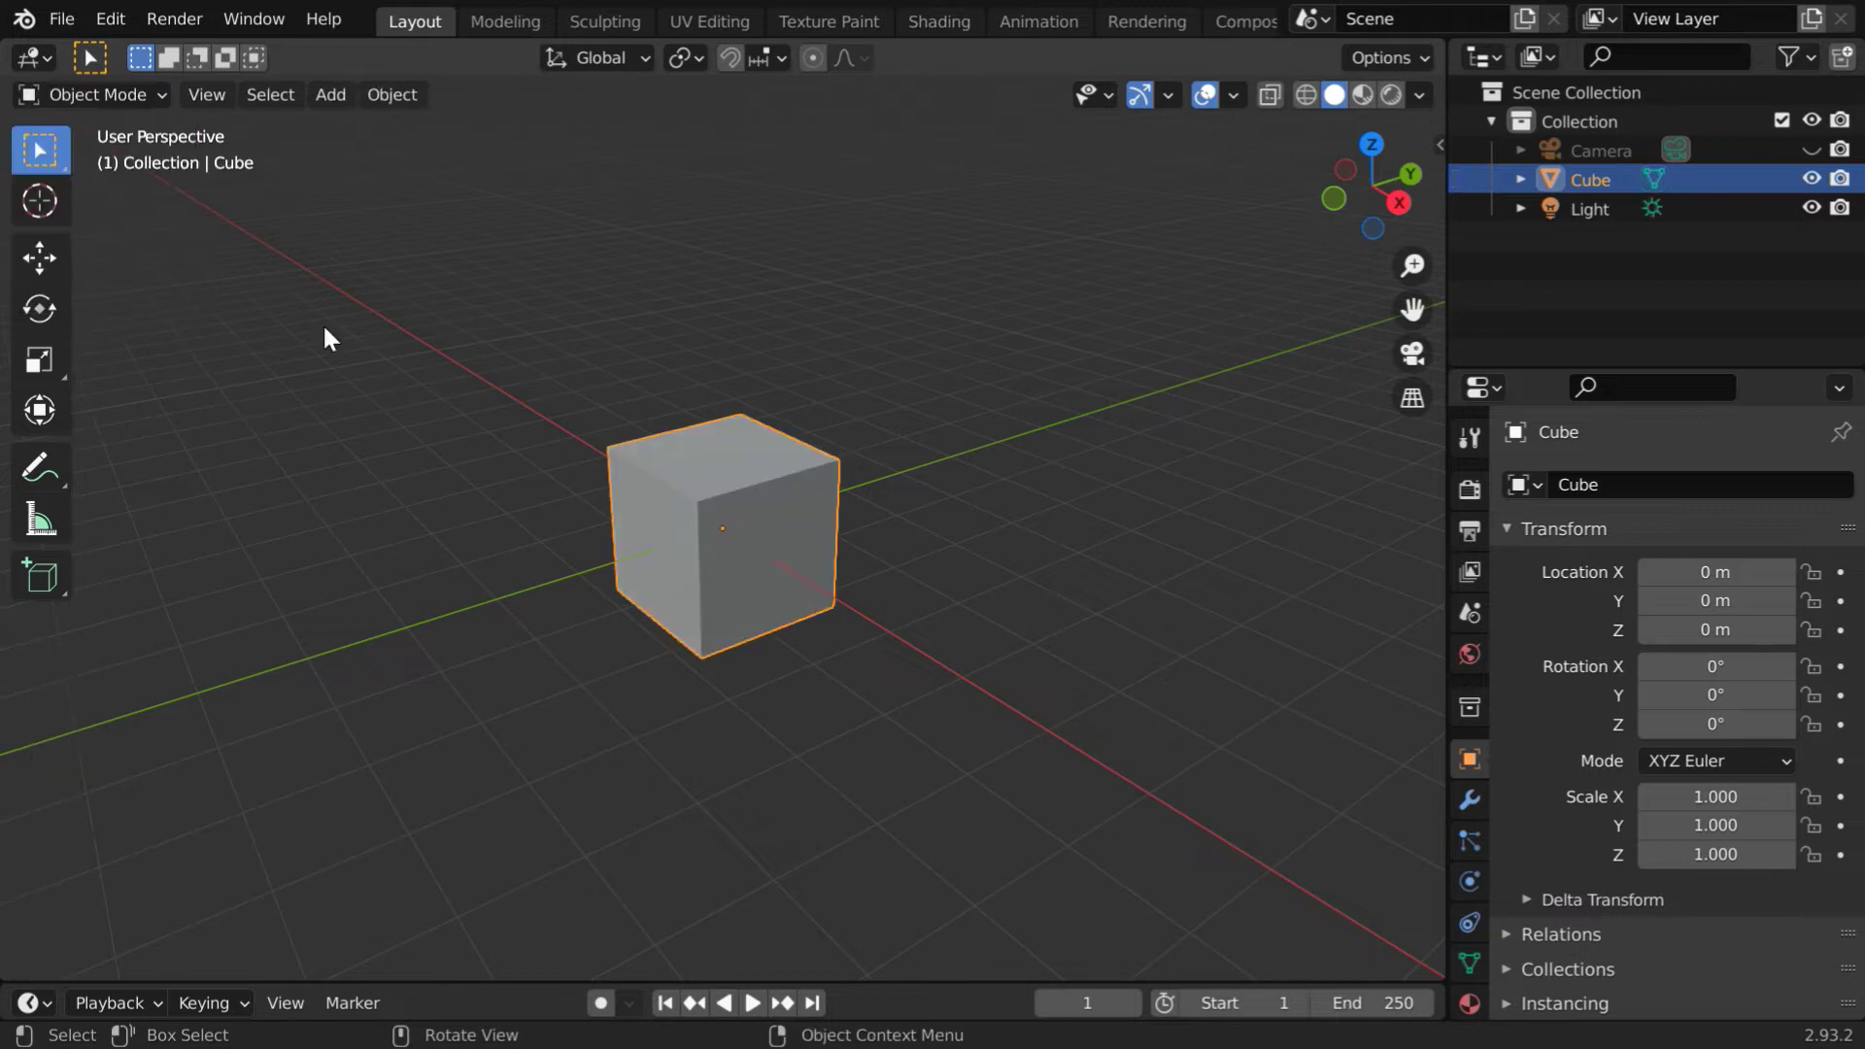
key("x")
left_click(616, 562)
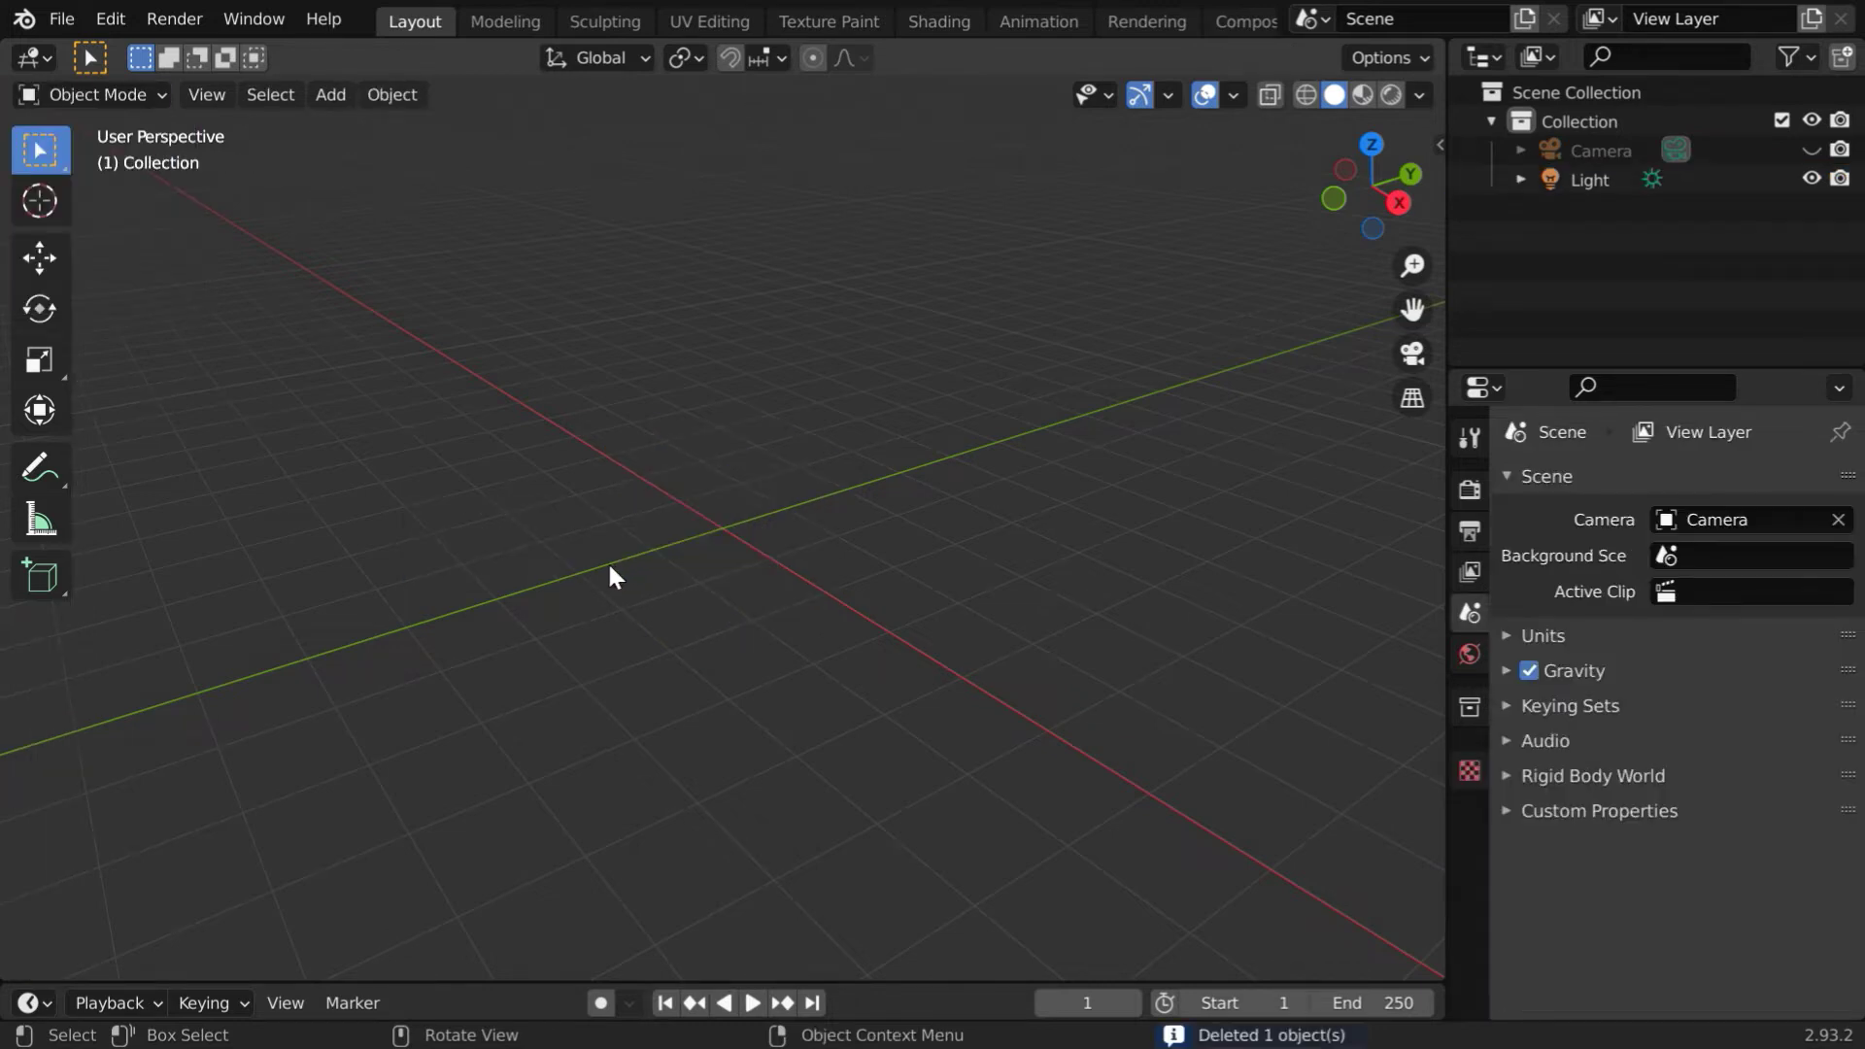
- Add a Single Vert mesh object named Vert
left_click(340, 95)
mouse_move(347, 123)
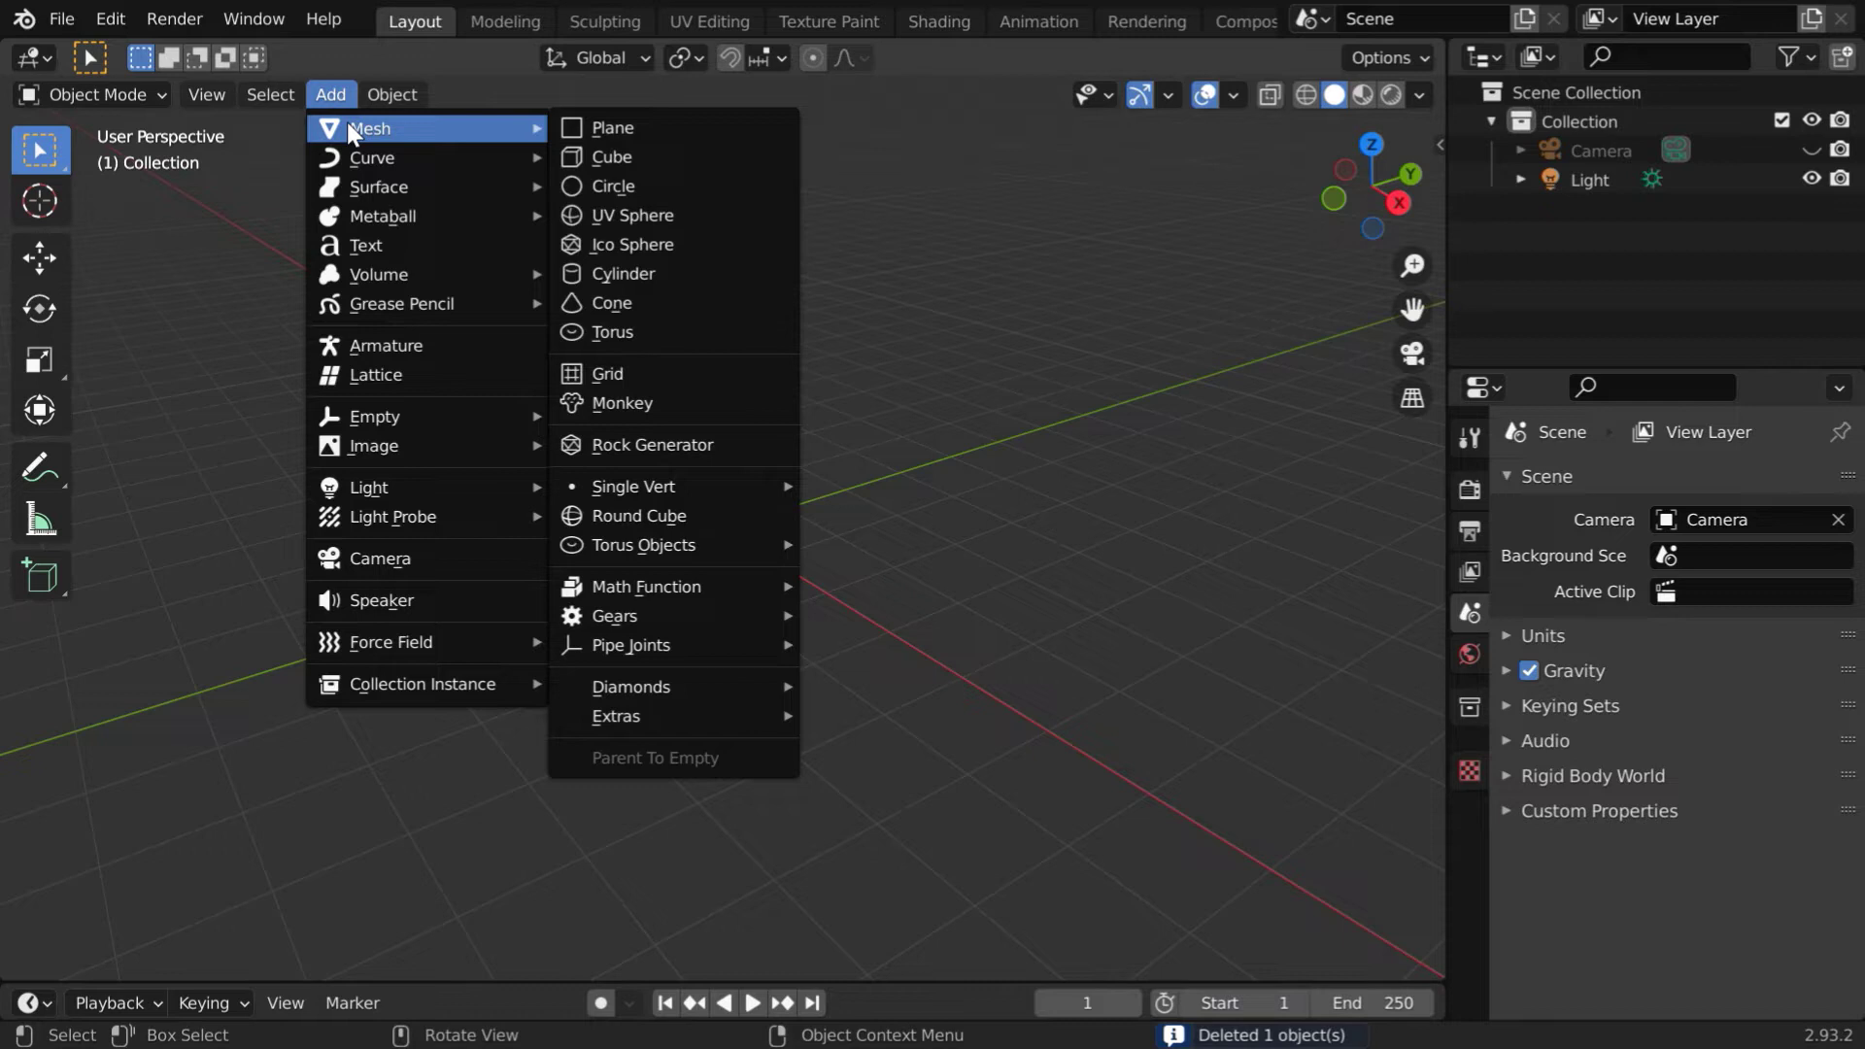
mouse_move(690, 481)
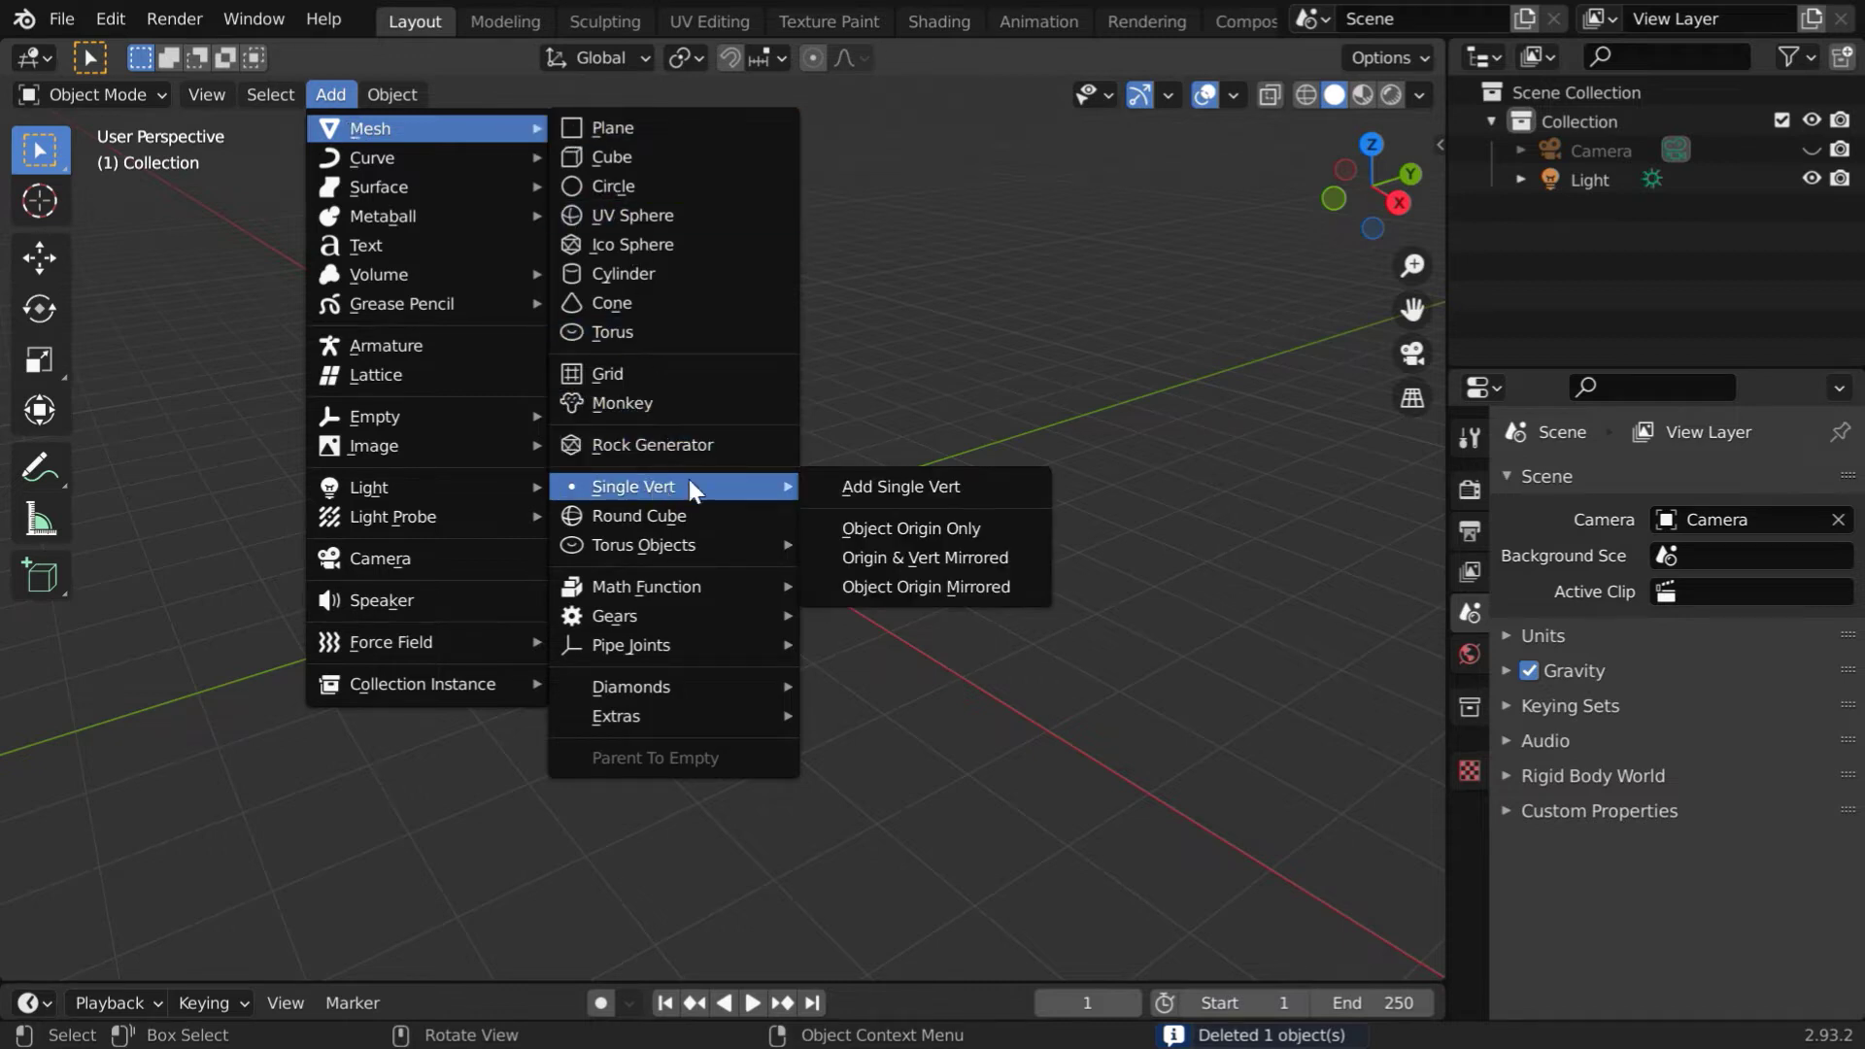
left_click(913, 484)
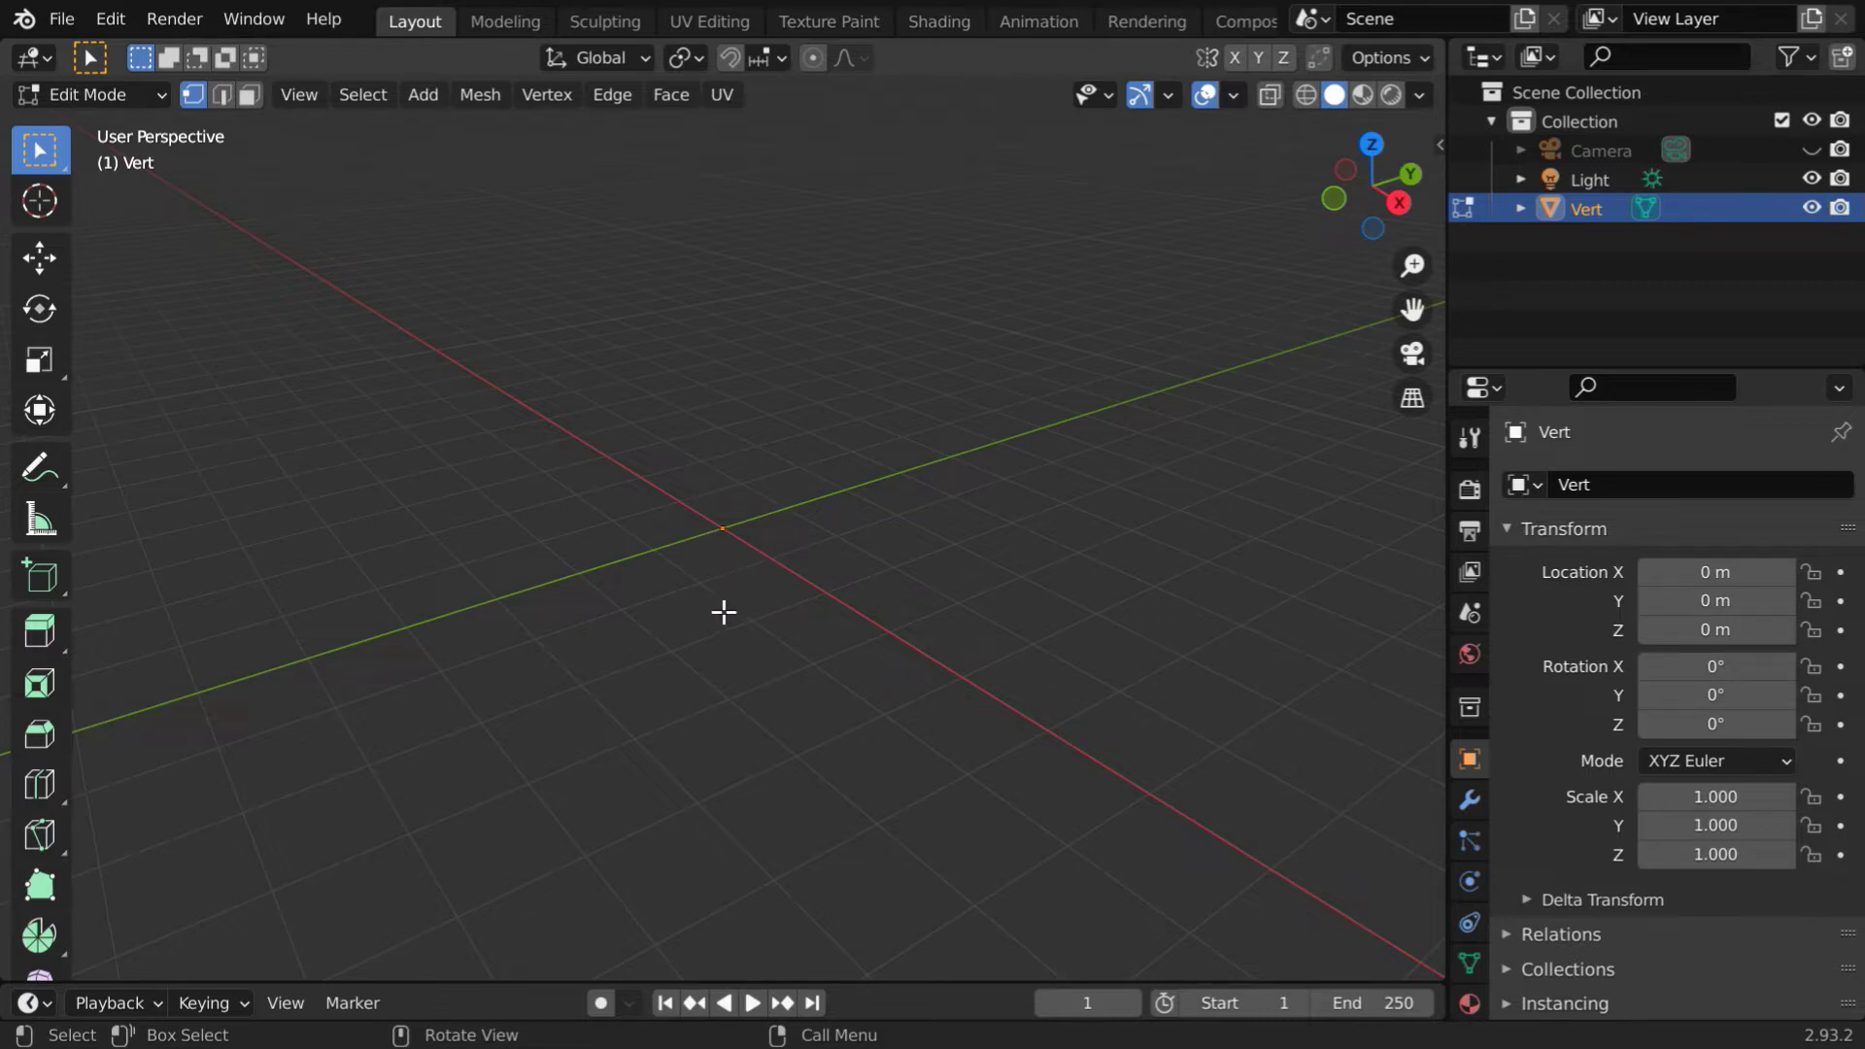
- Move the Vert object up to Z 1.7047 m, then go back to Edit Mode
left_click(136, 92)
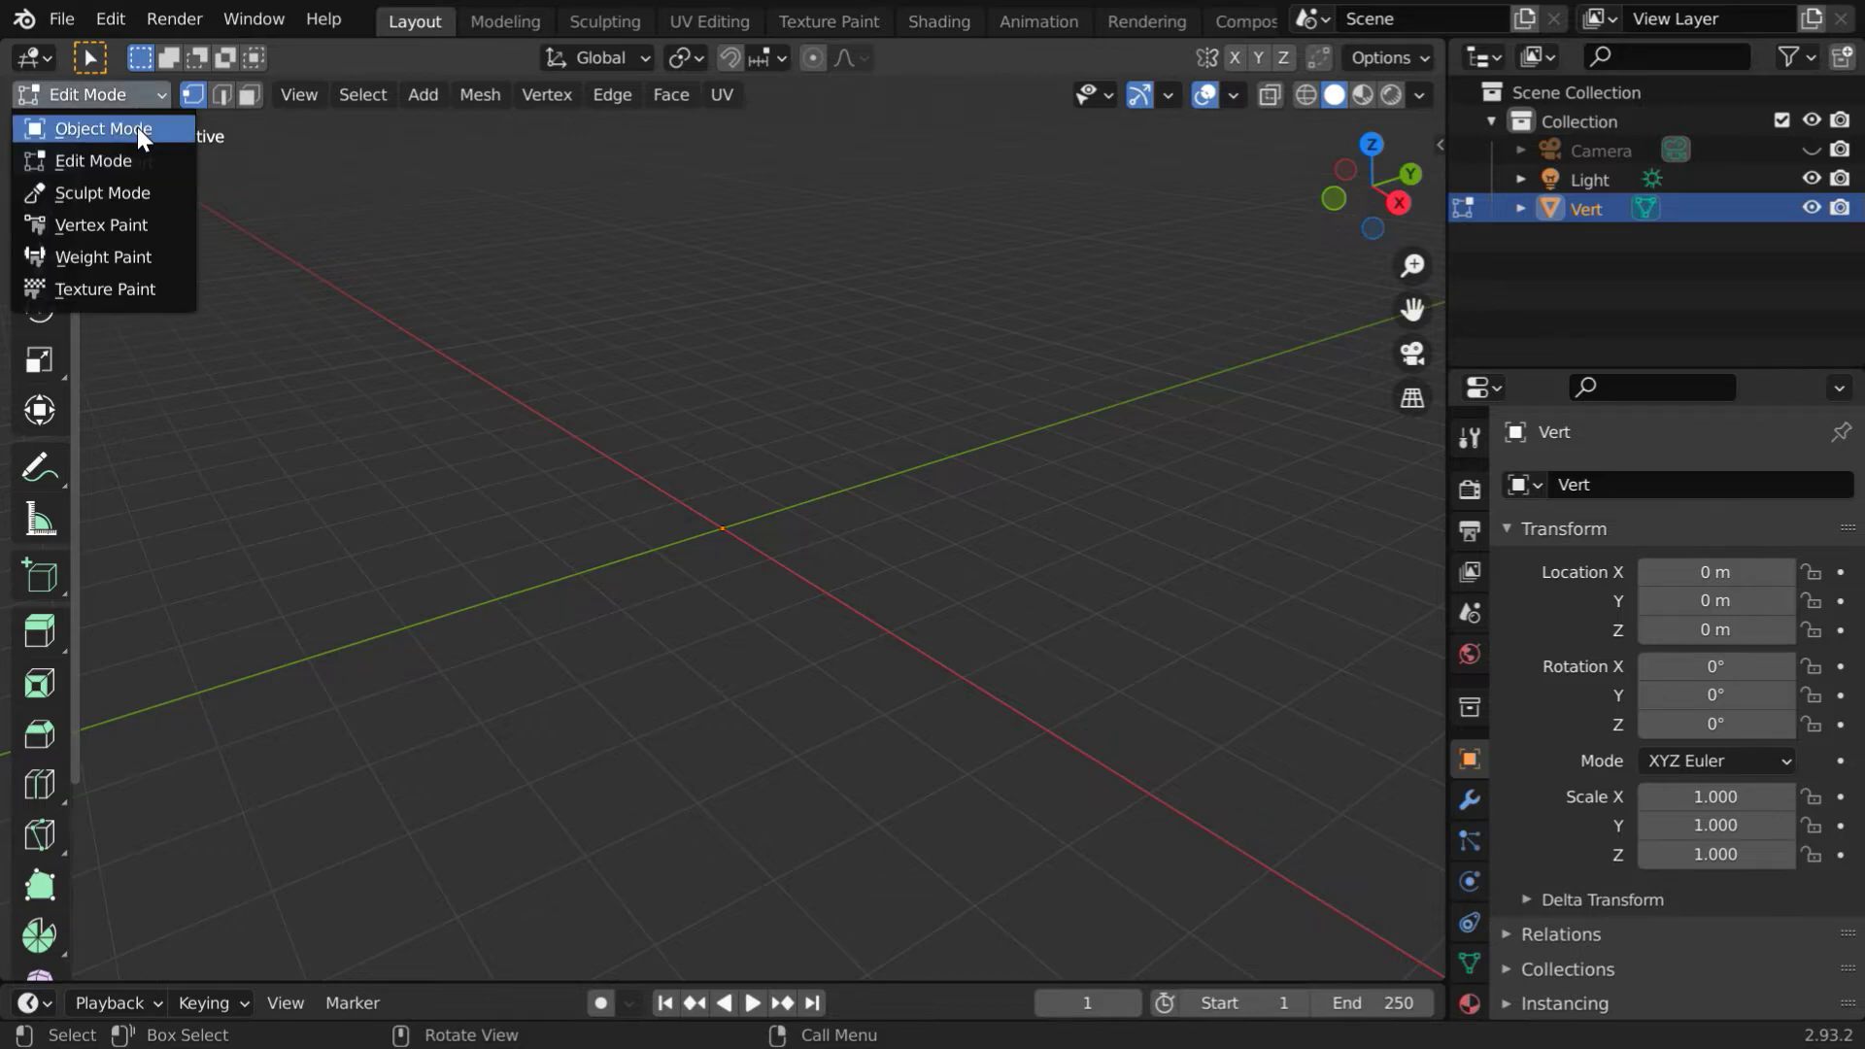
left_click(137, 127)
left_click(44, 258)
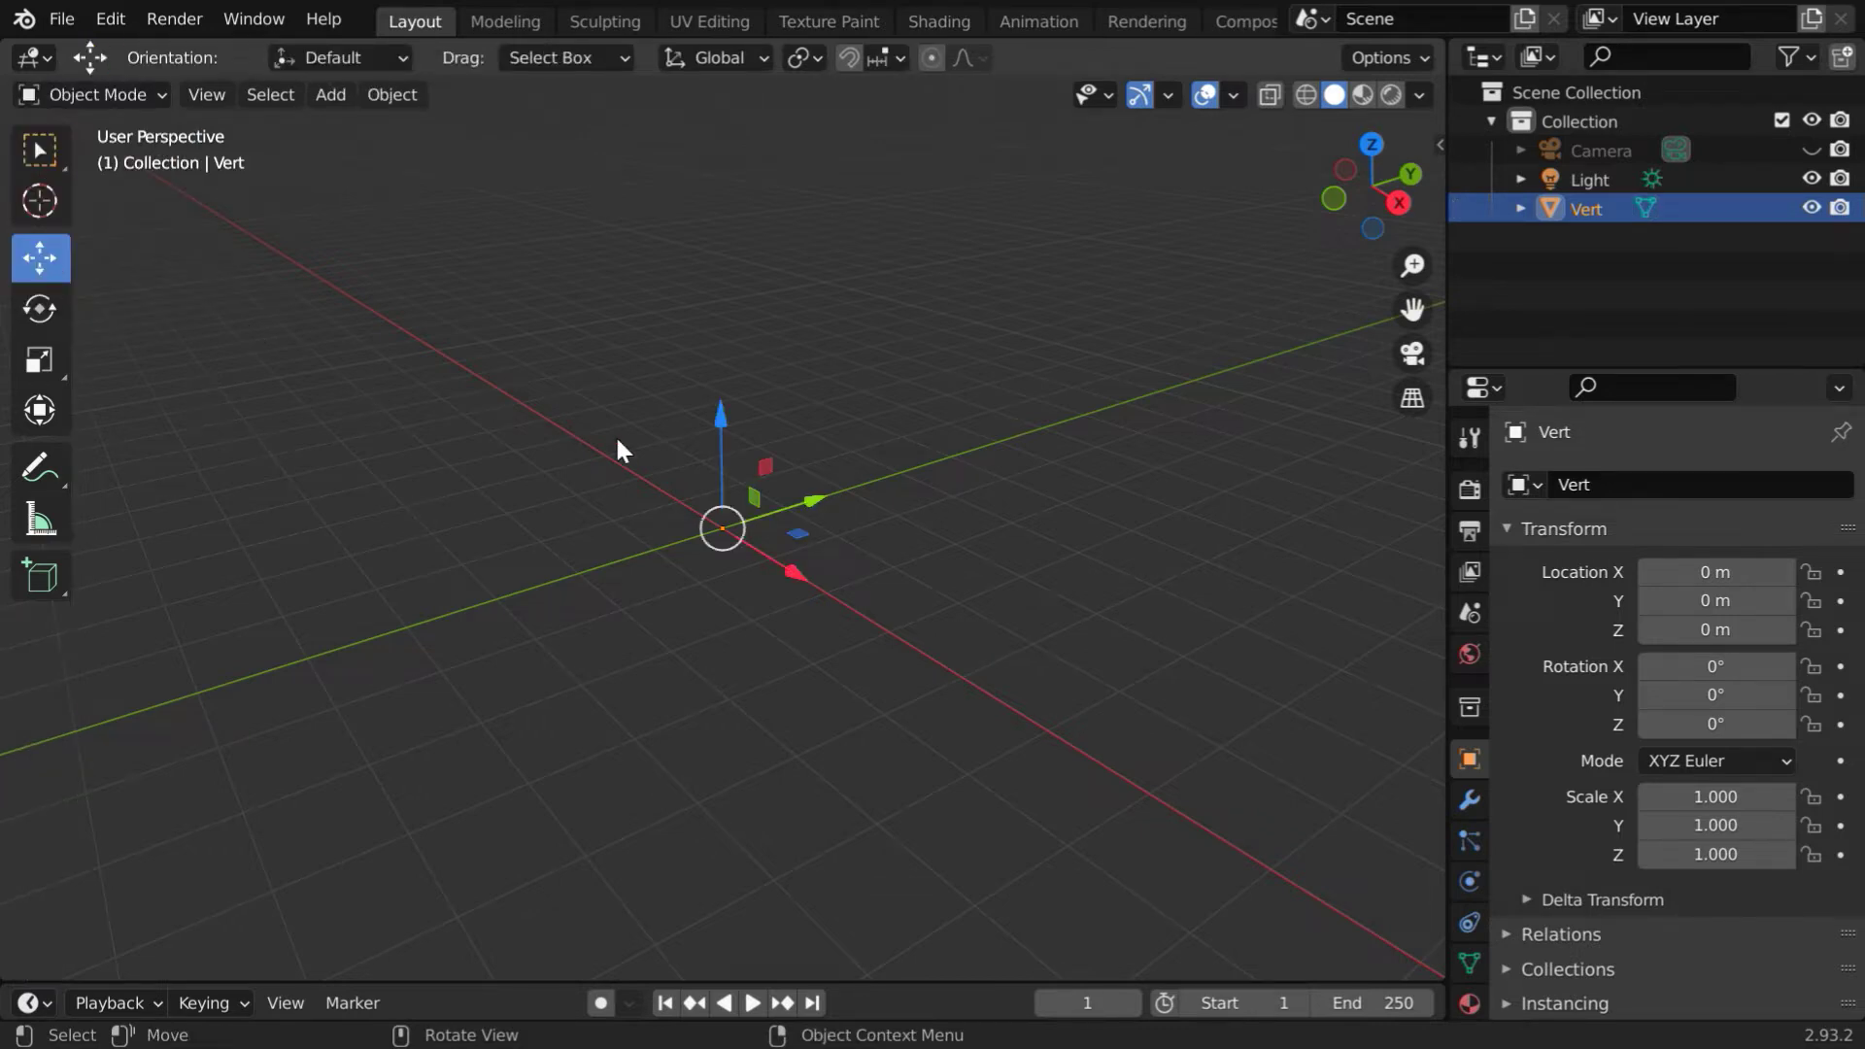
left_click_drag(718, 417, 730, 278)
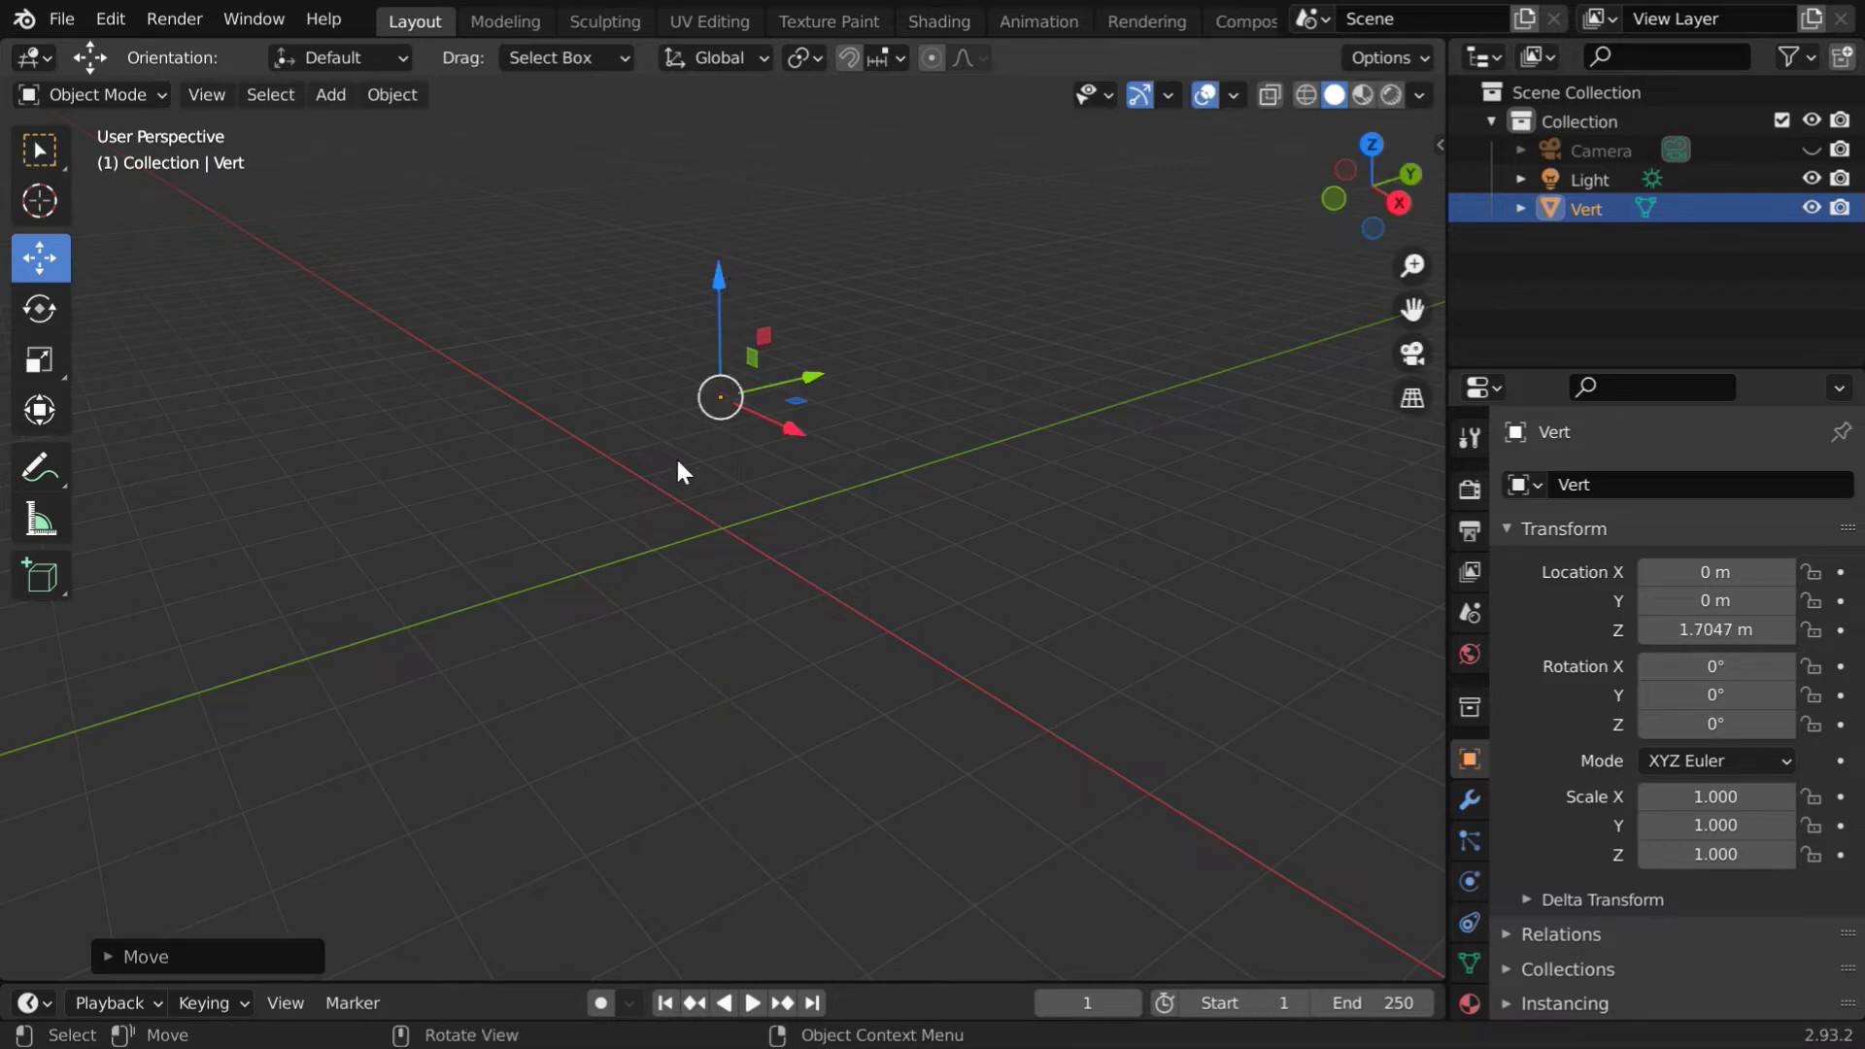
left_click(48, 148)
left_click(103, 92)
left_click(121, 159)
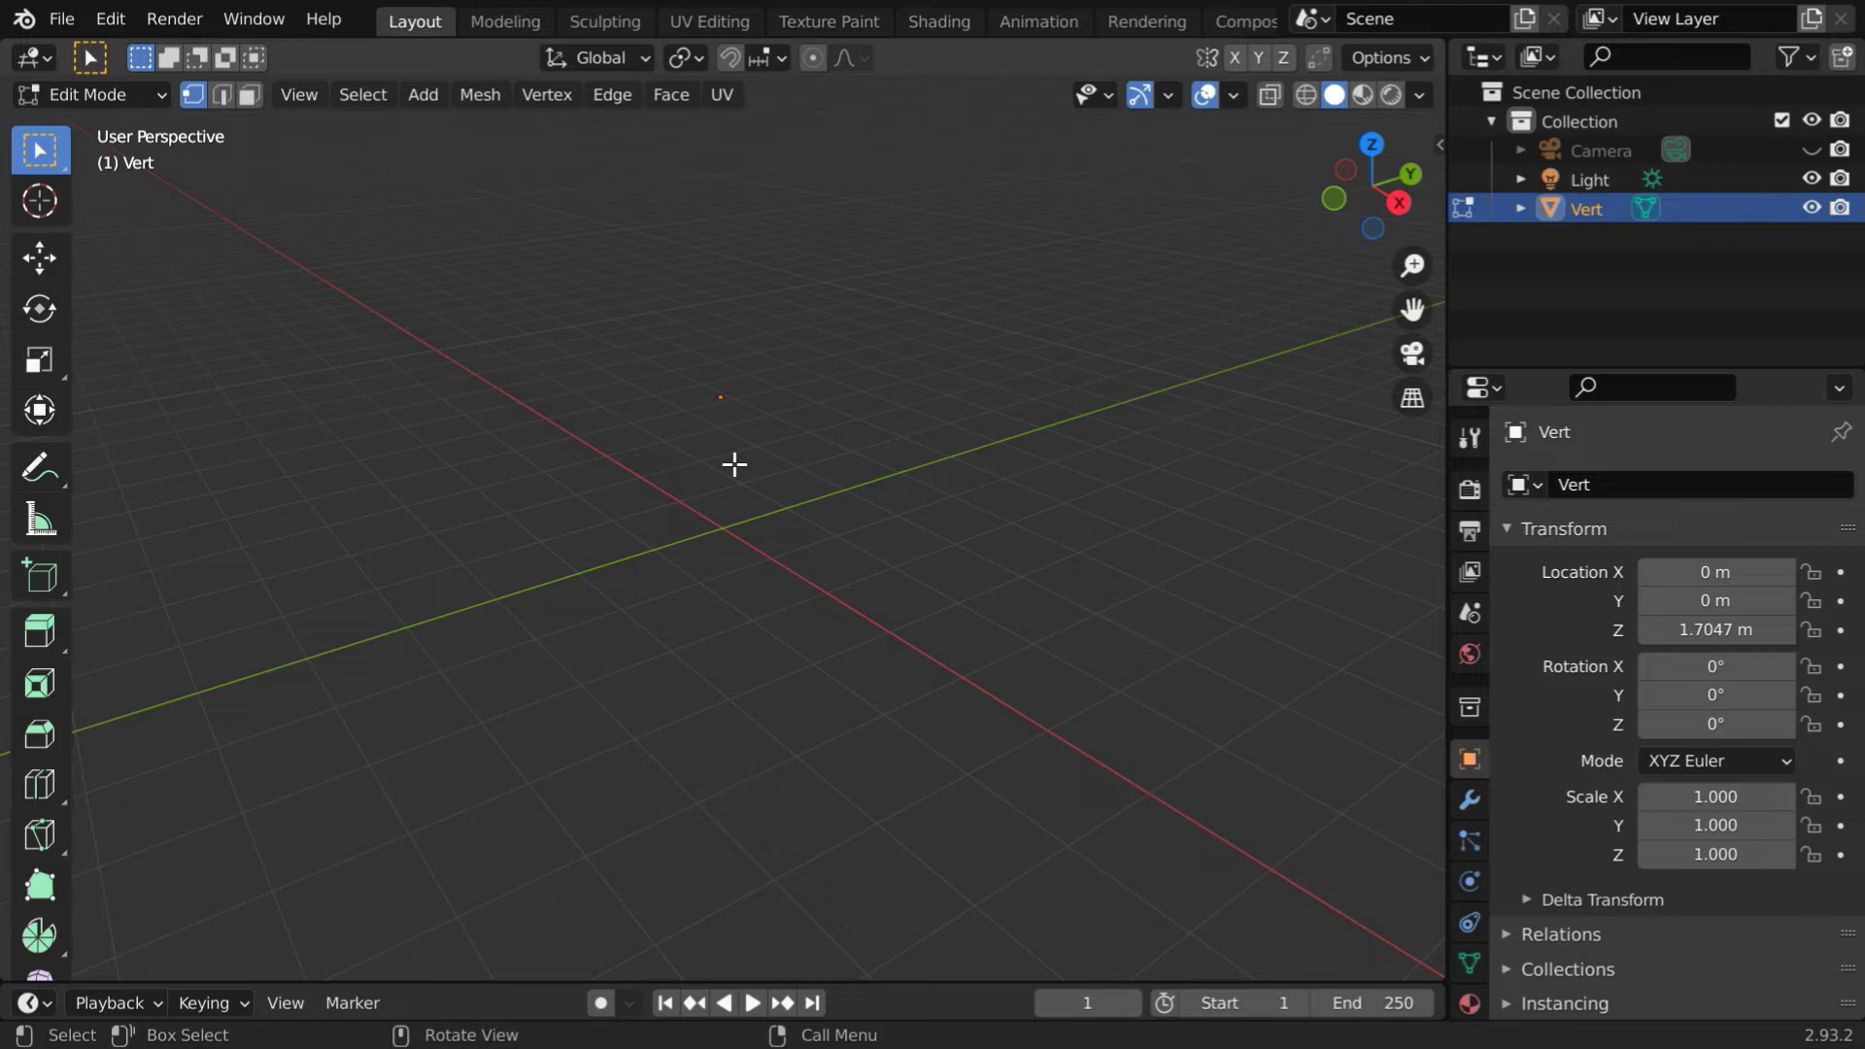
- Extrude a chain of four vertices to form the body and neck line
key("e")
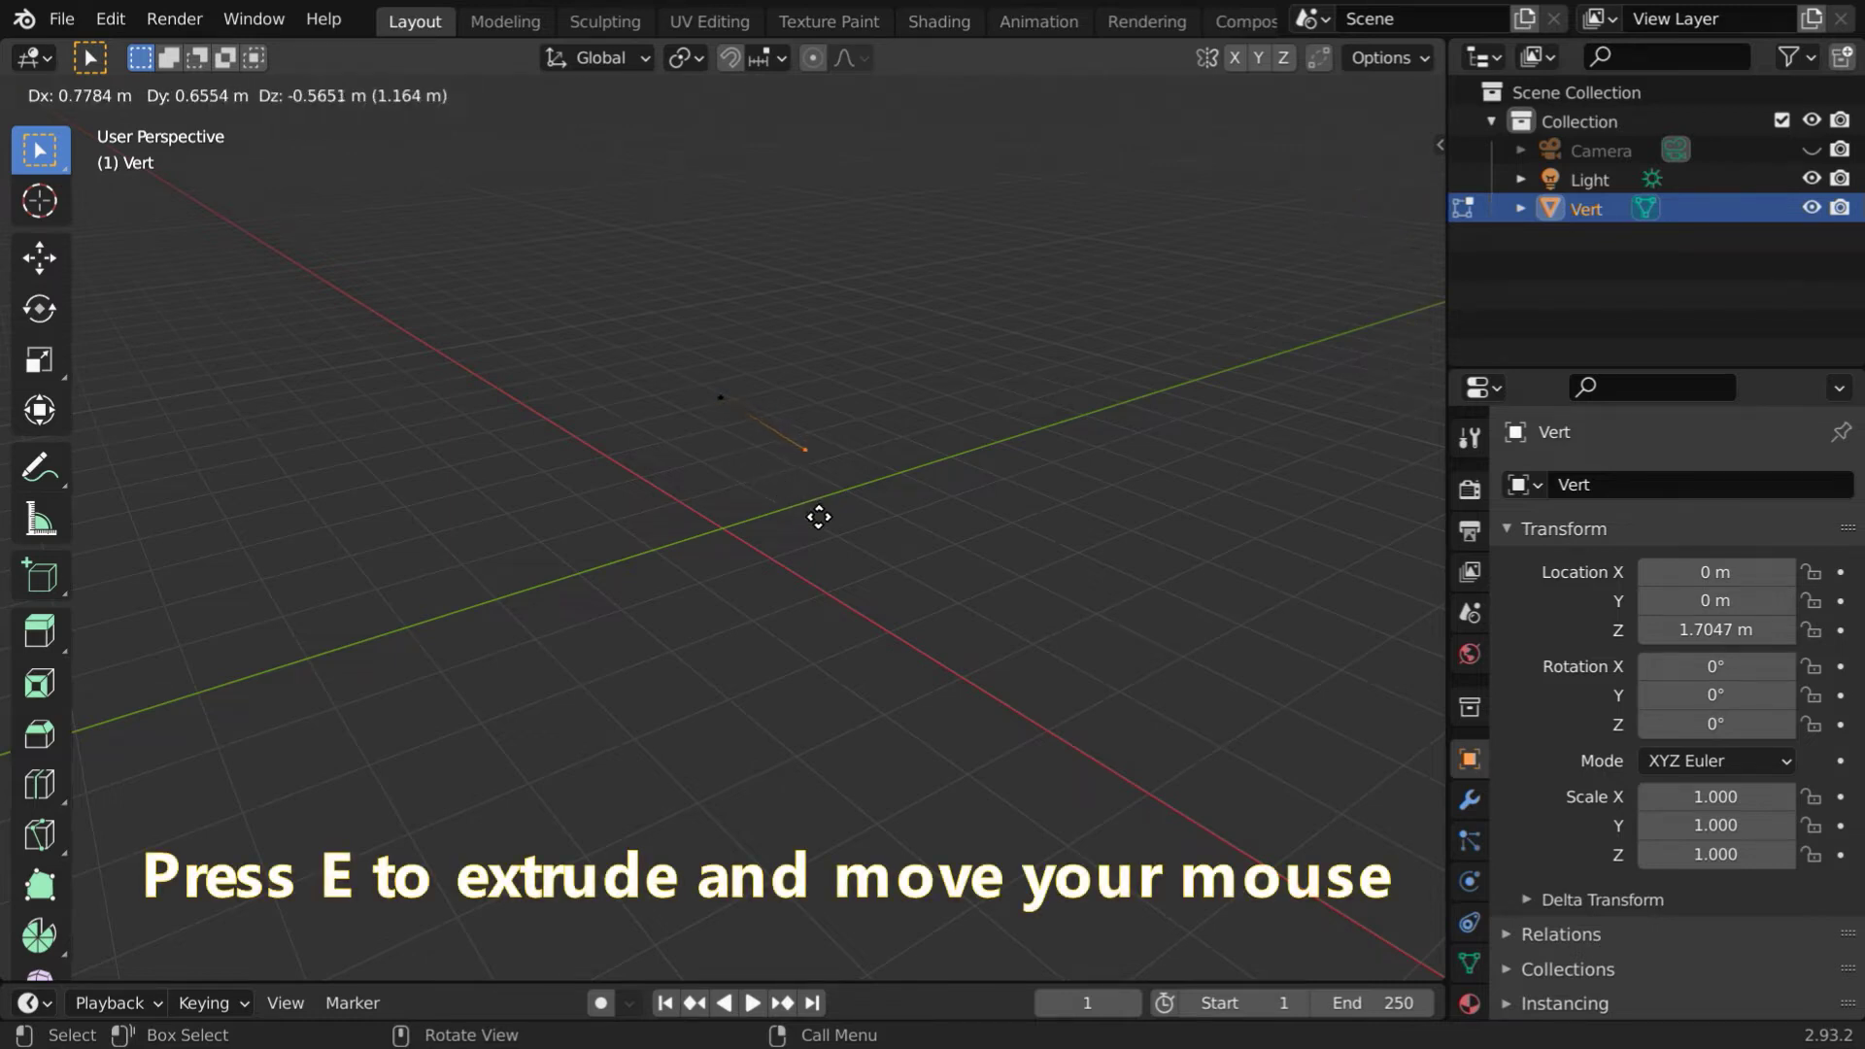
left_click(856, 534)
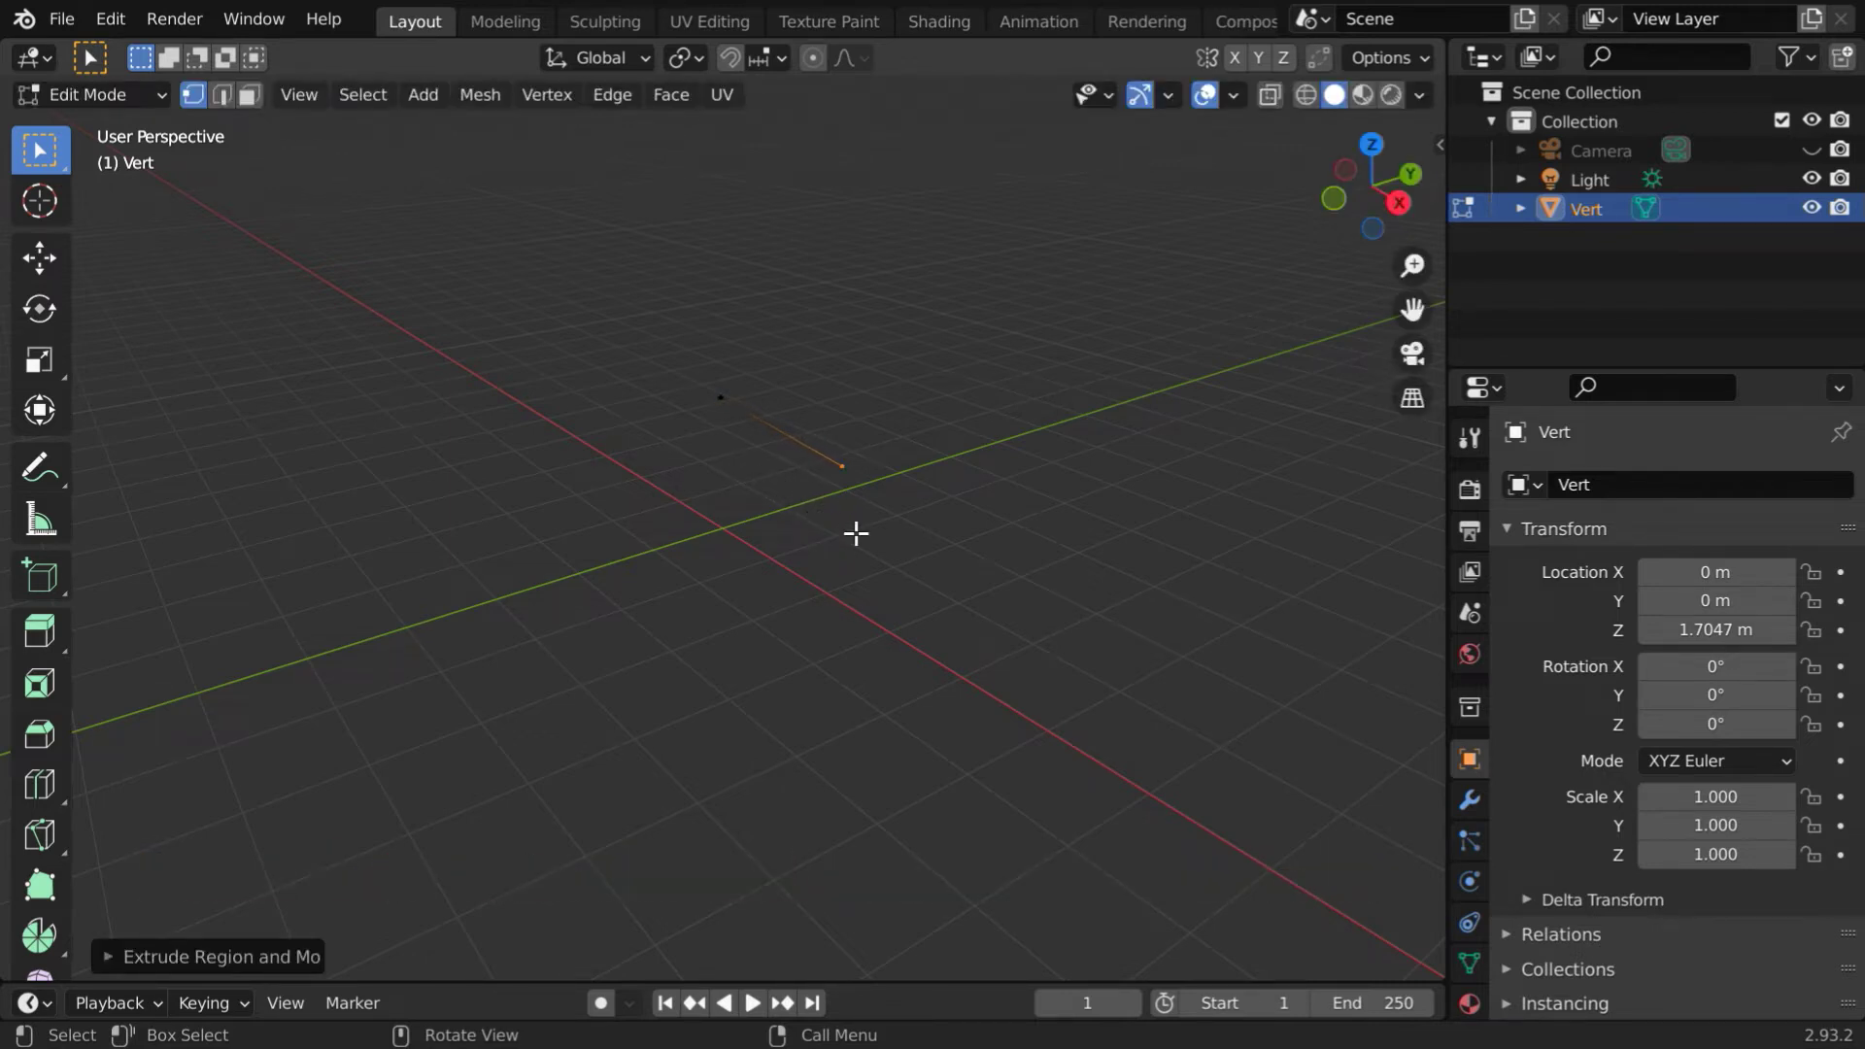
key("e")
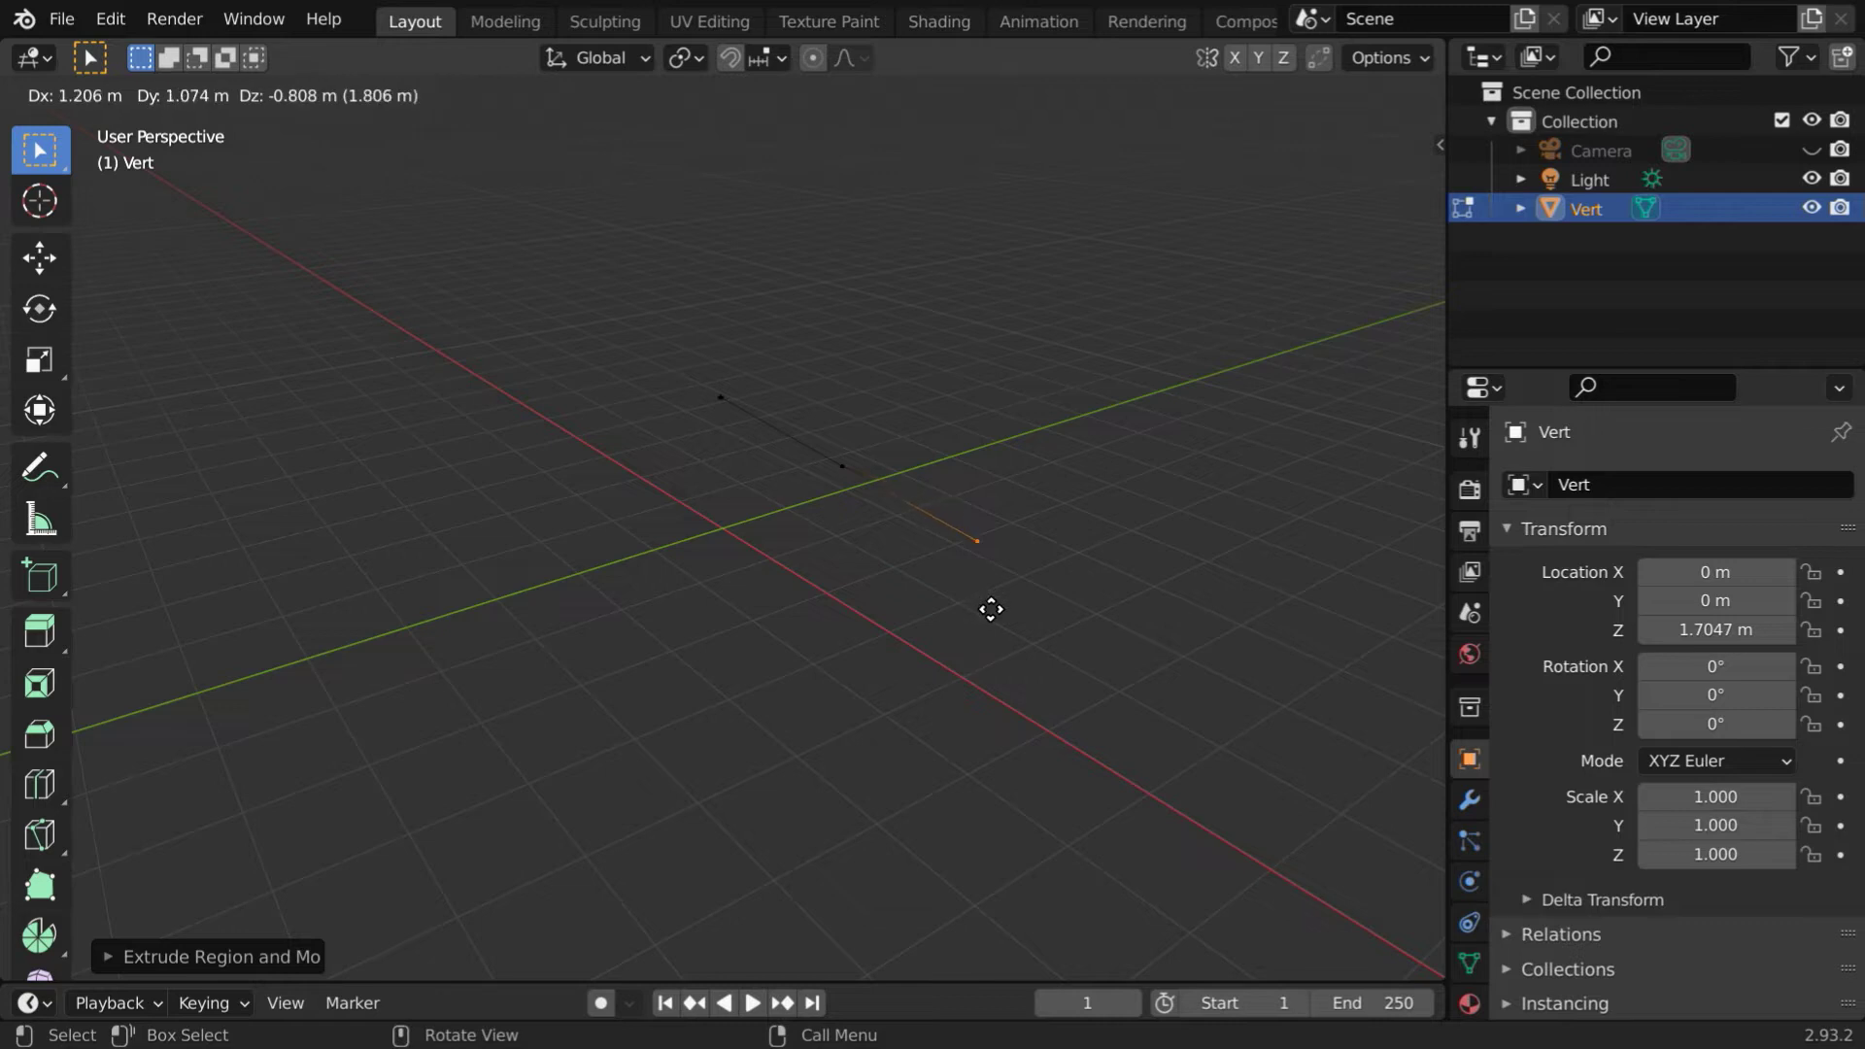
left_click(991, 609)
key("e")
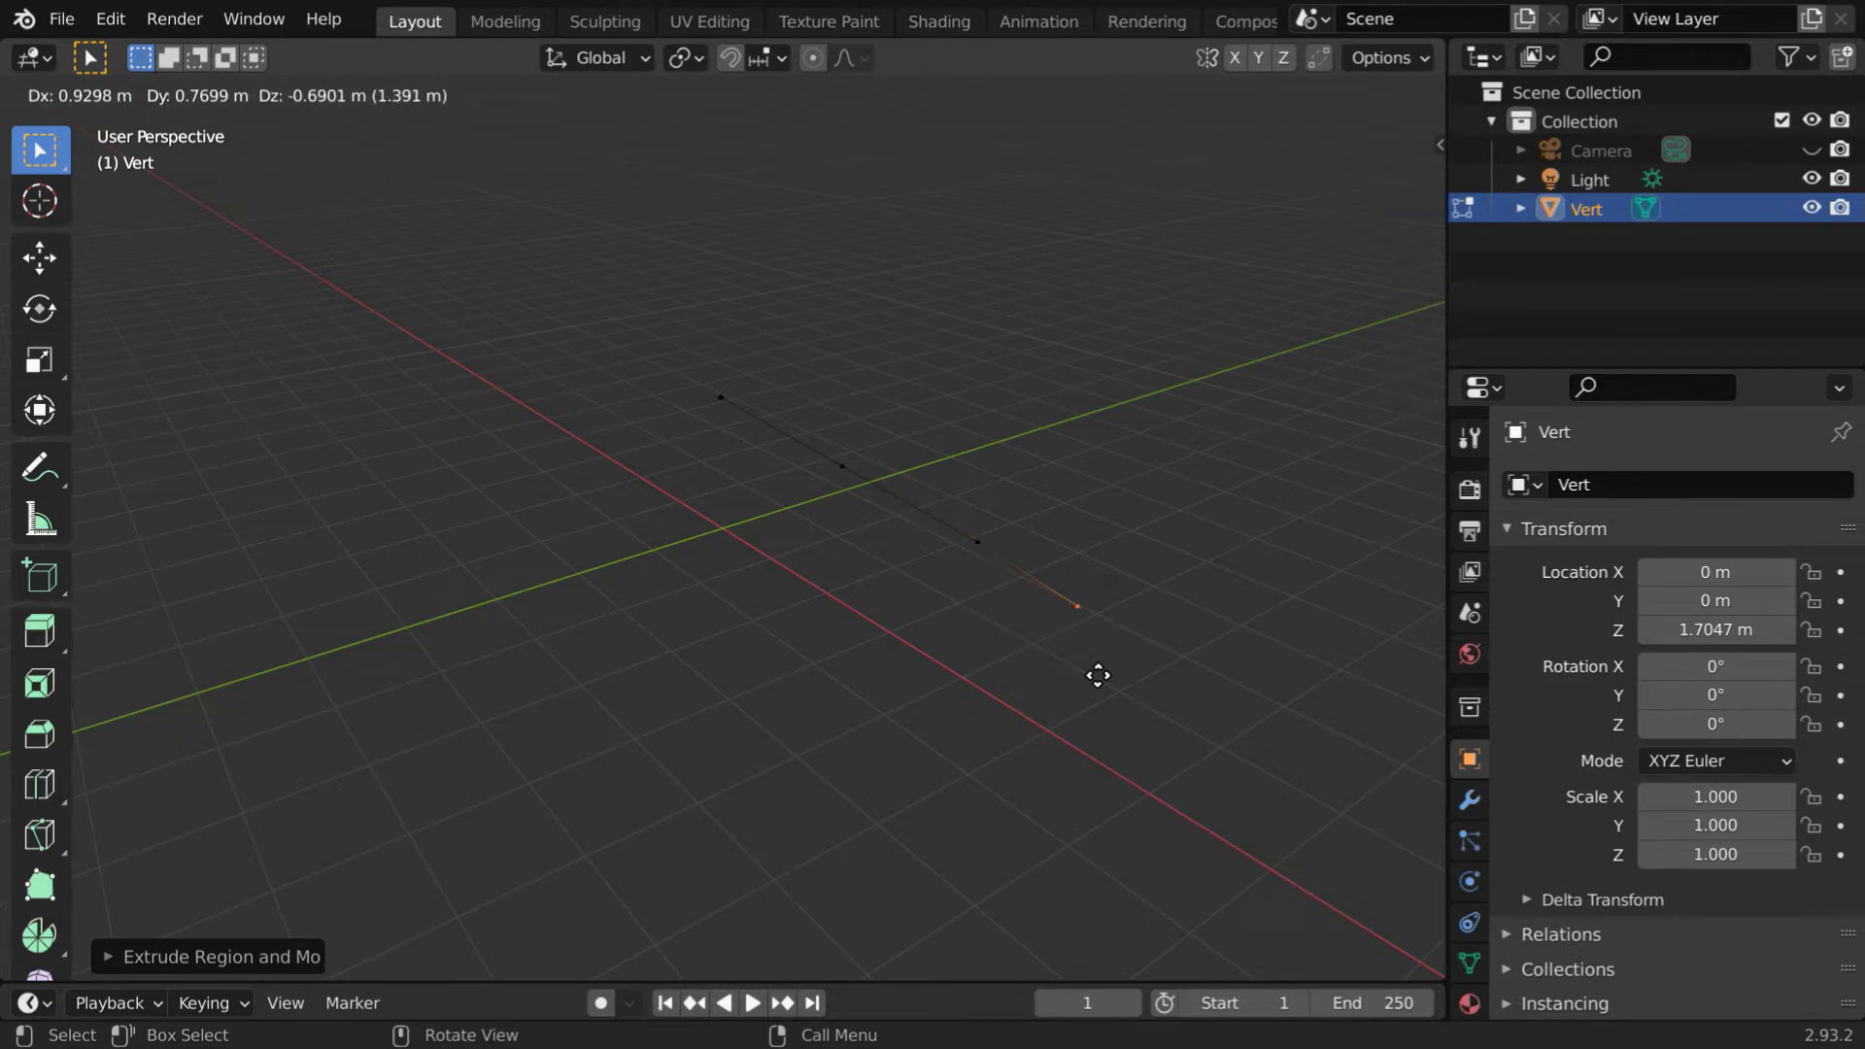
left_click(1111, 633)
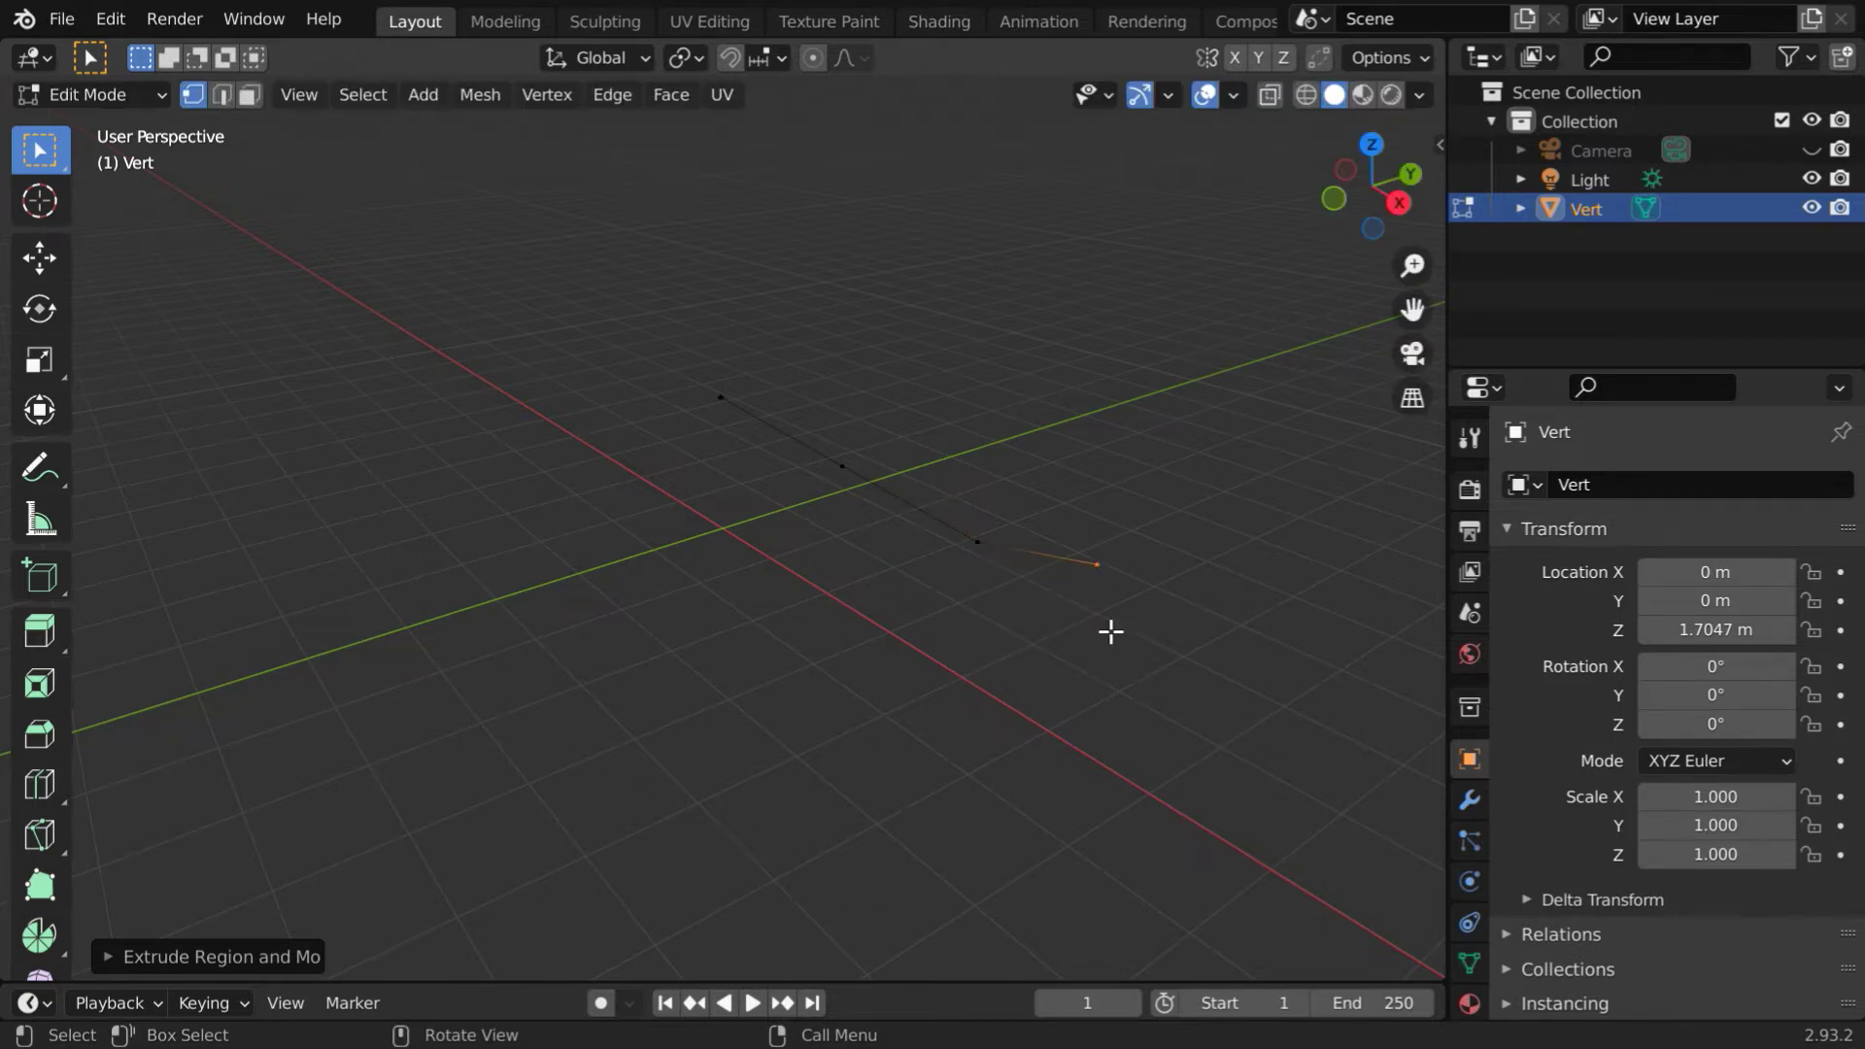
key("e")
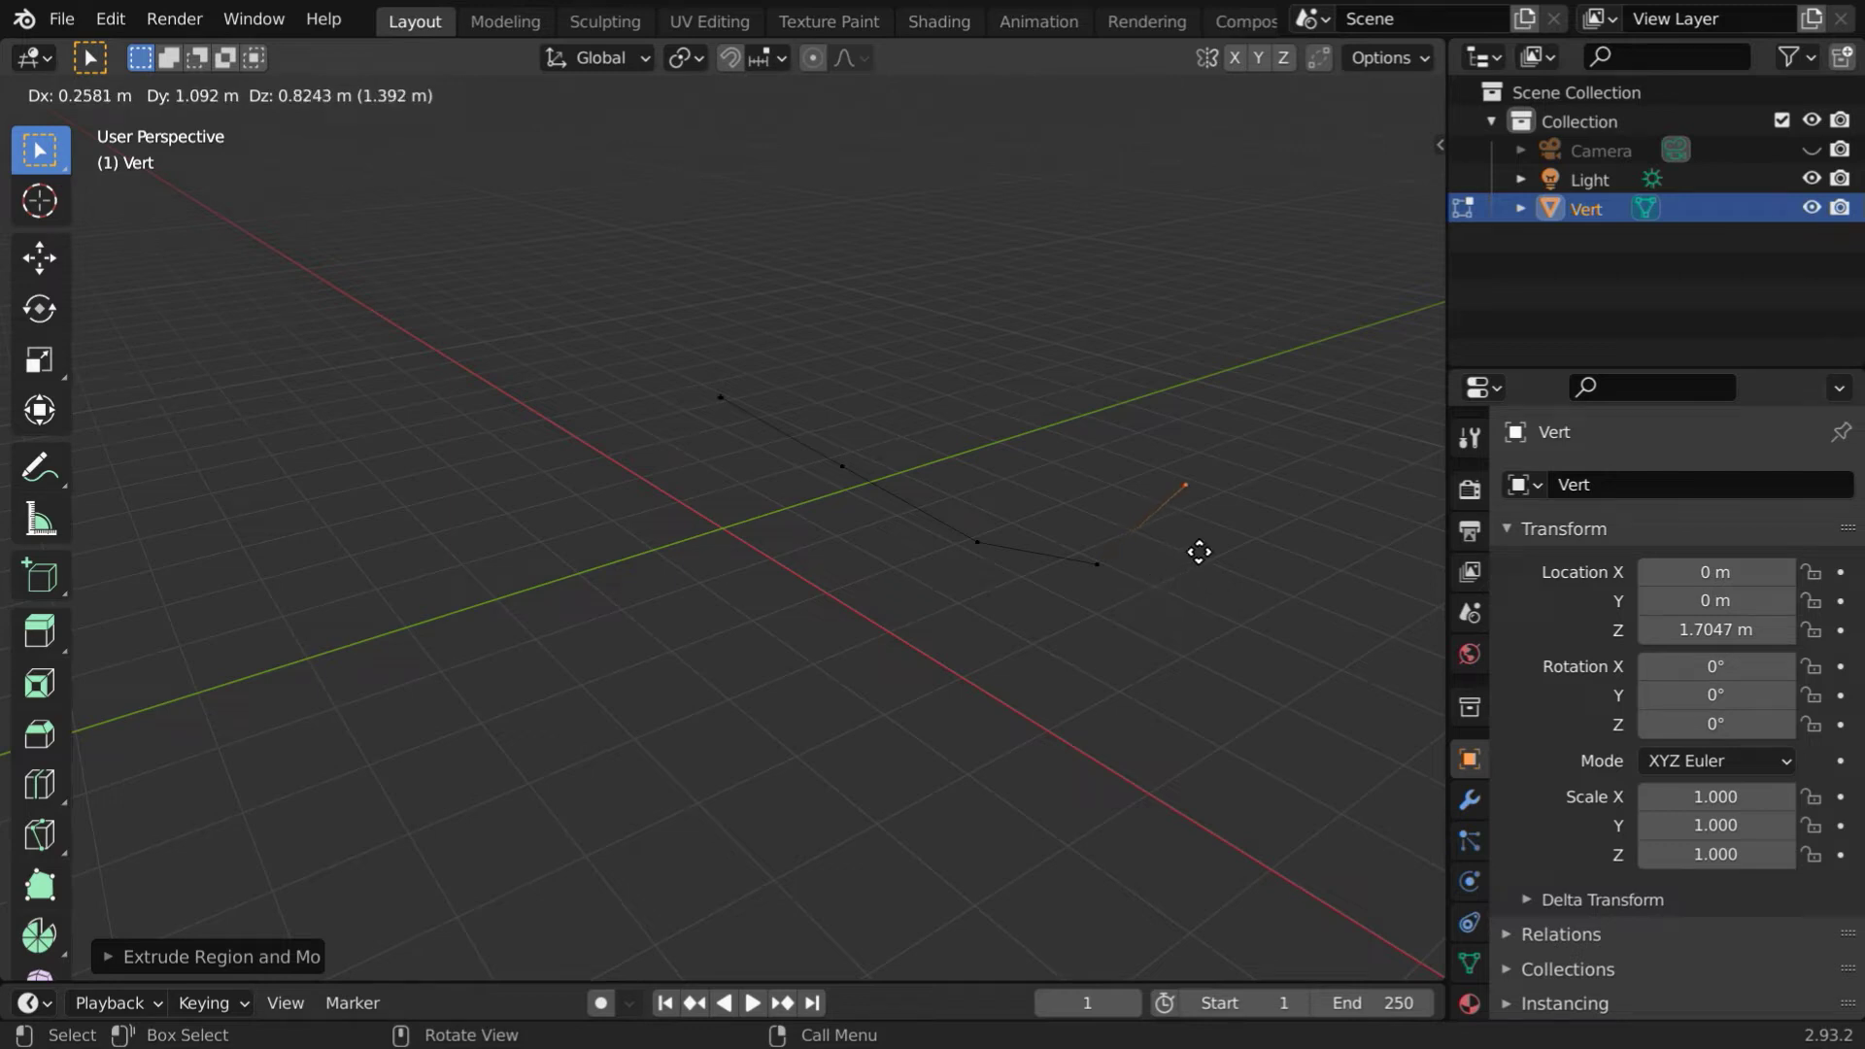
left_click(1205, 549)
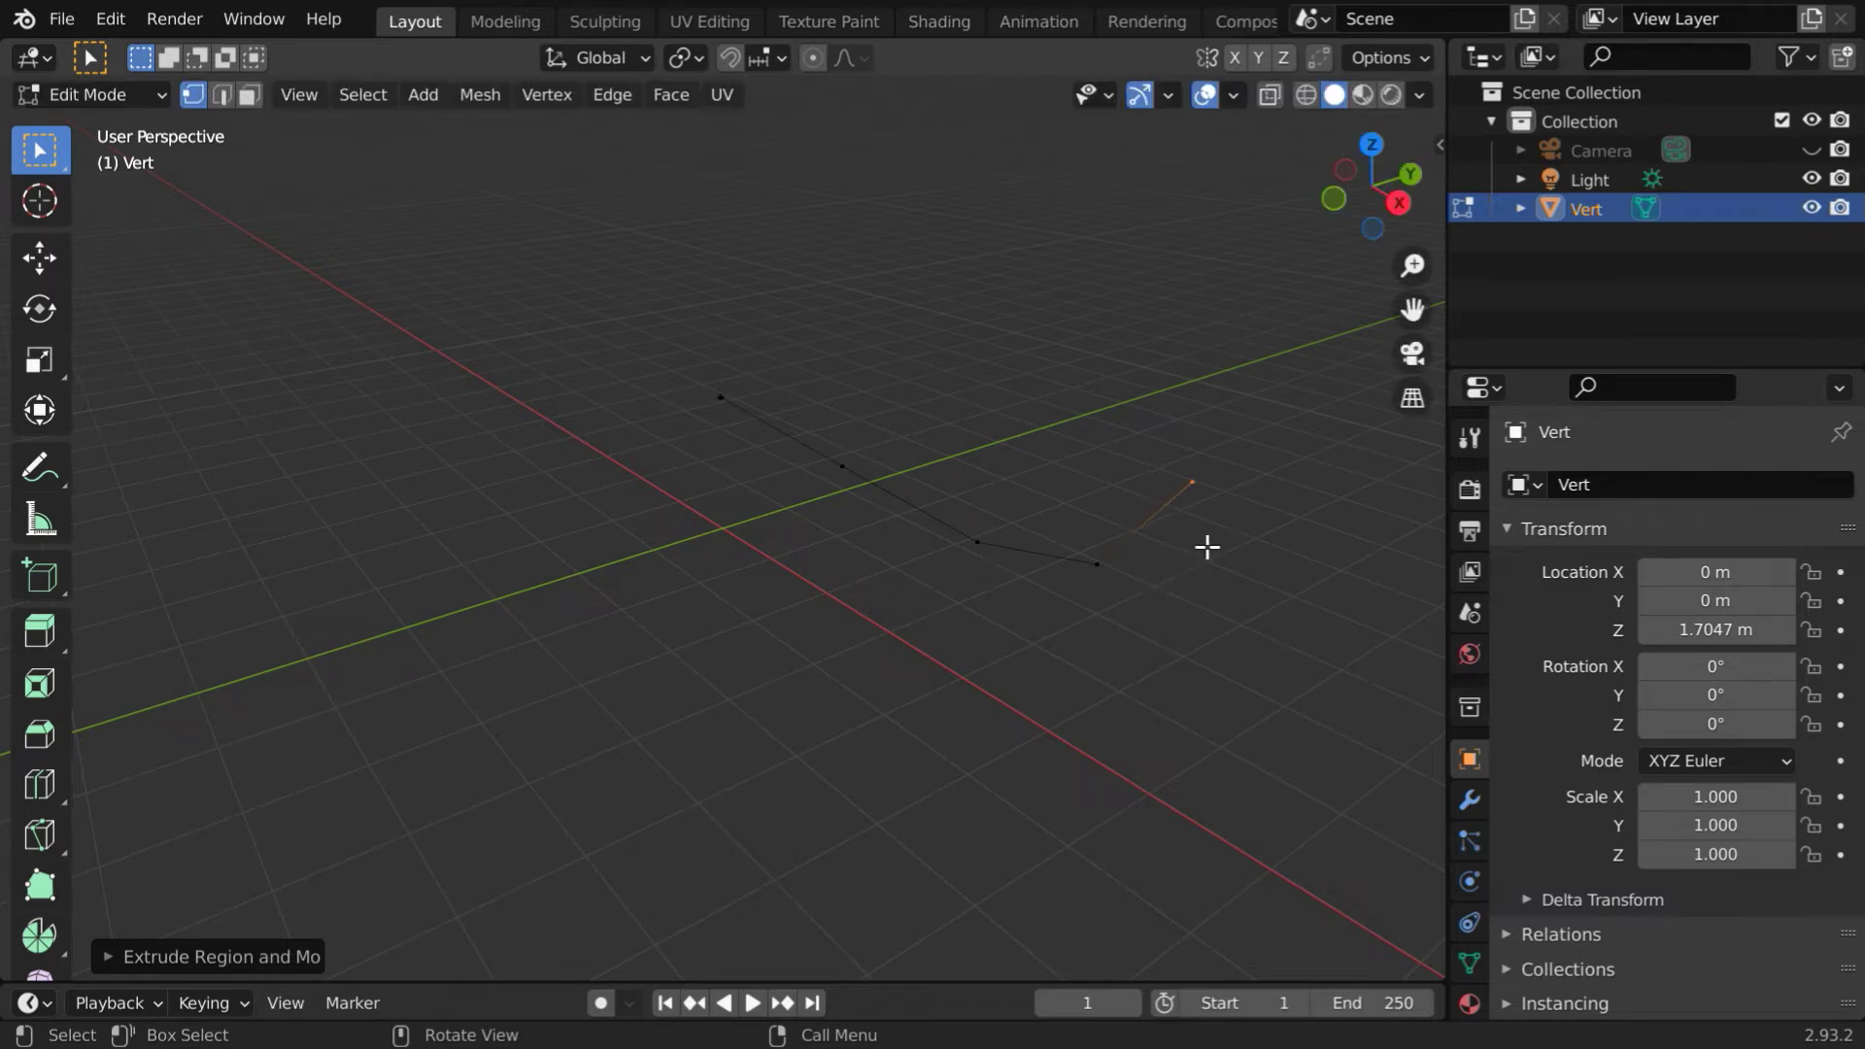
- Extrude the first two legs from body vertices, each with a knee and foot
left_click(840, 469)
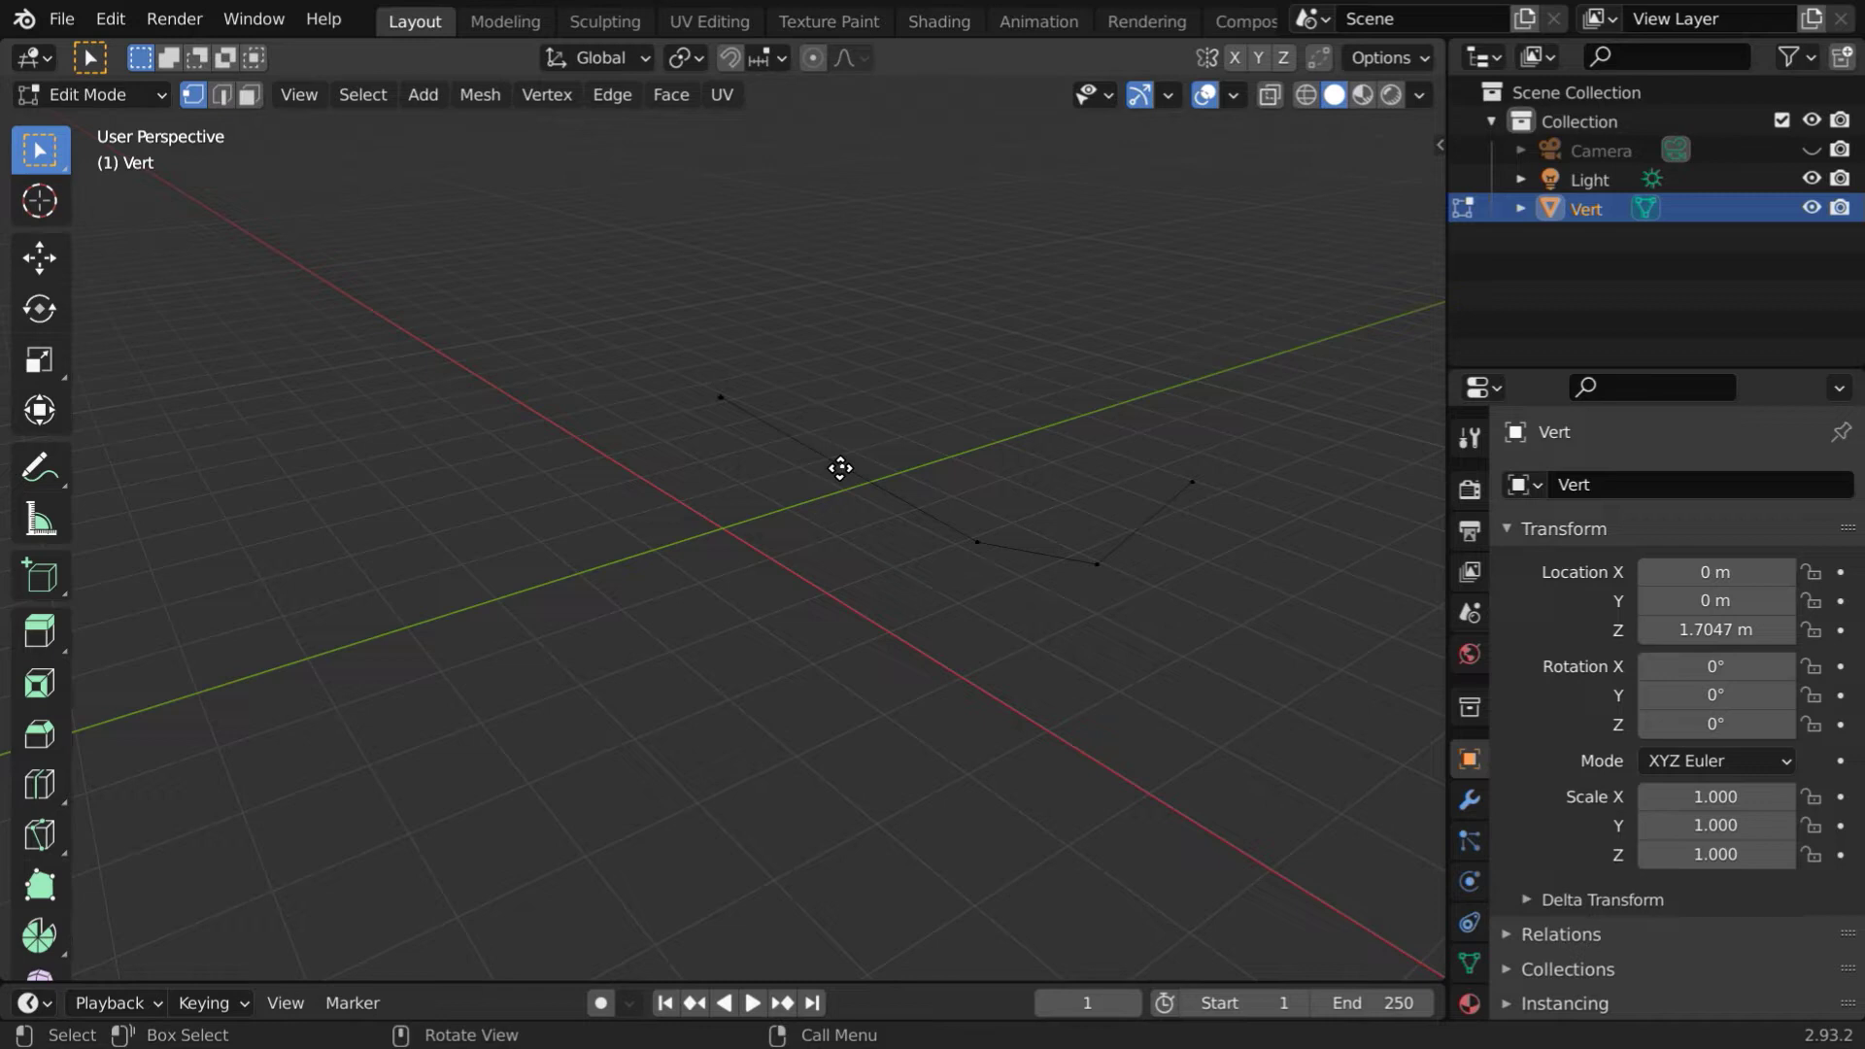
key("e")
left_click(796, 612)
key("e")
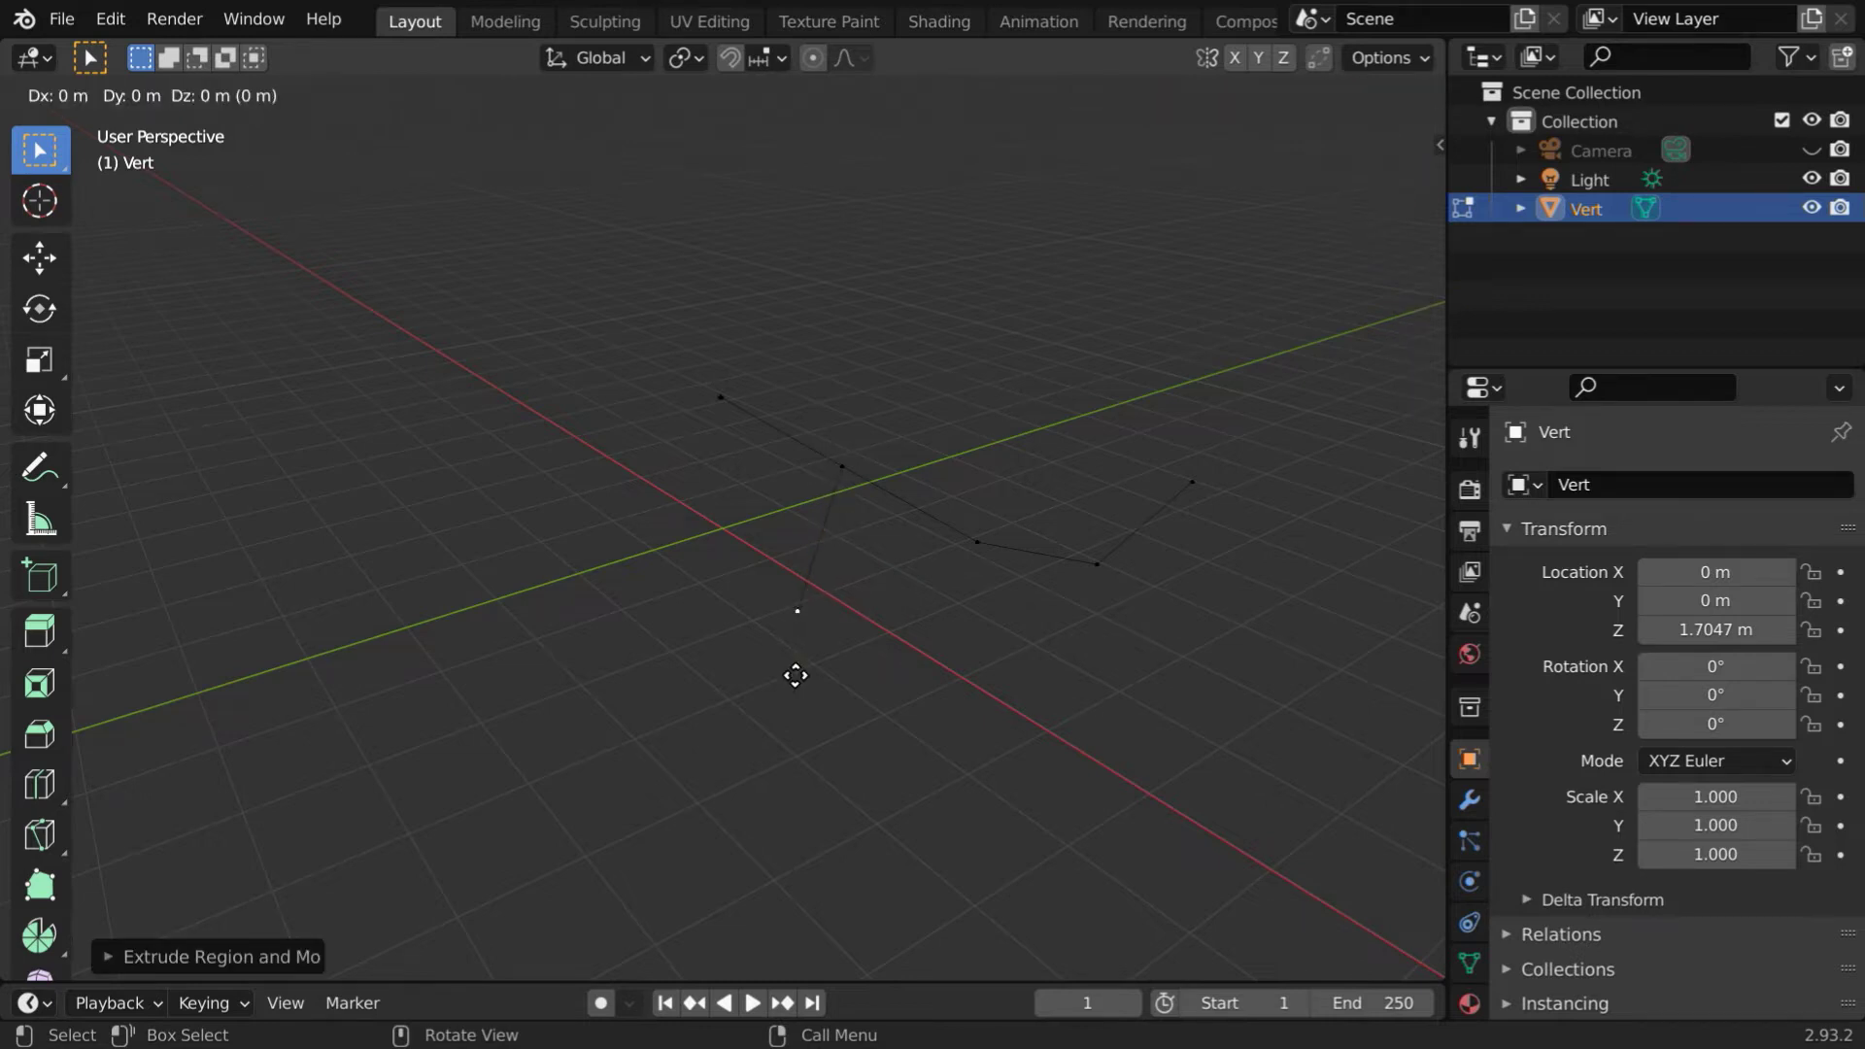
left_click(802, 735)
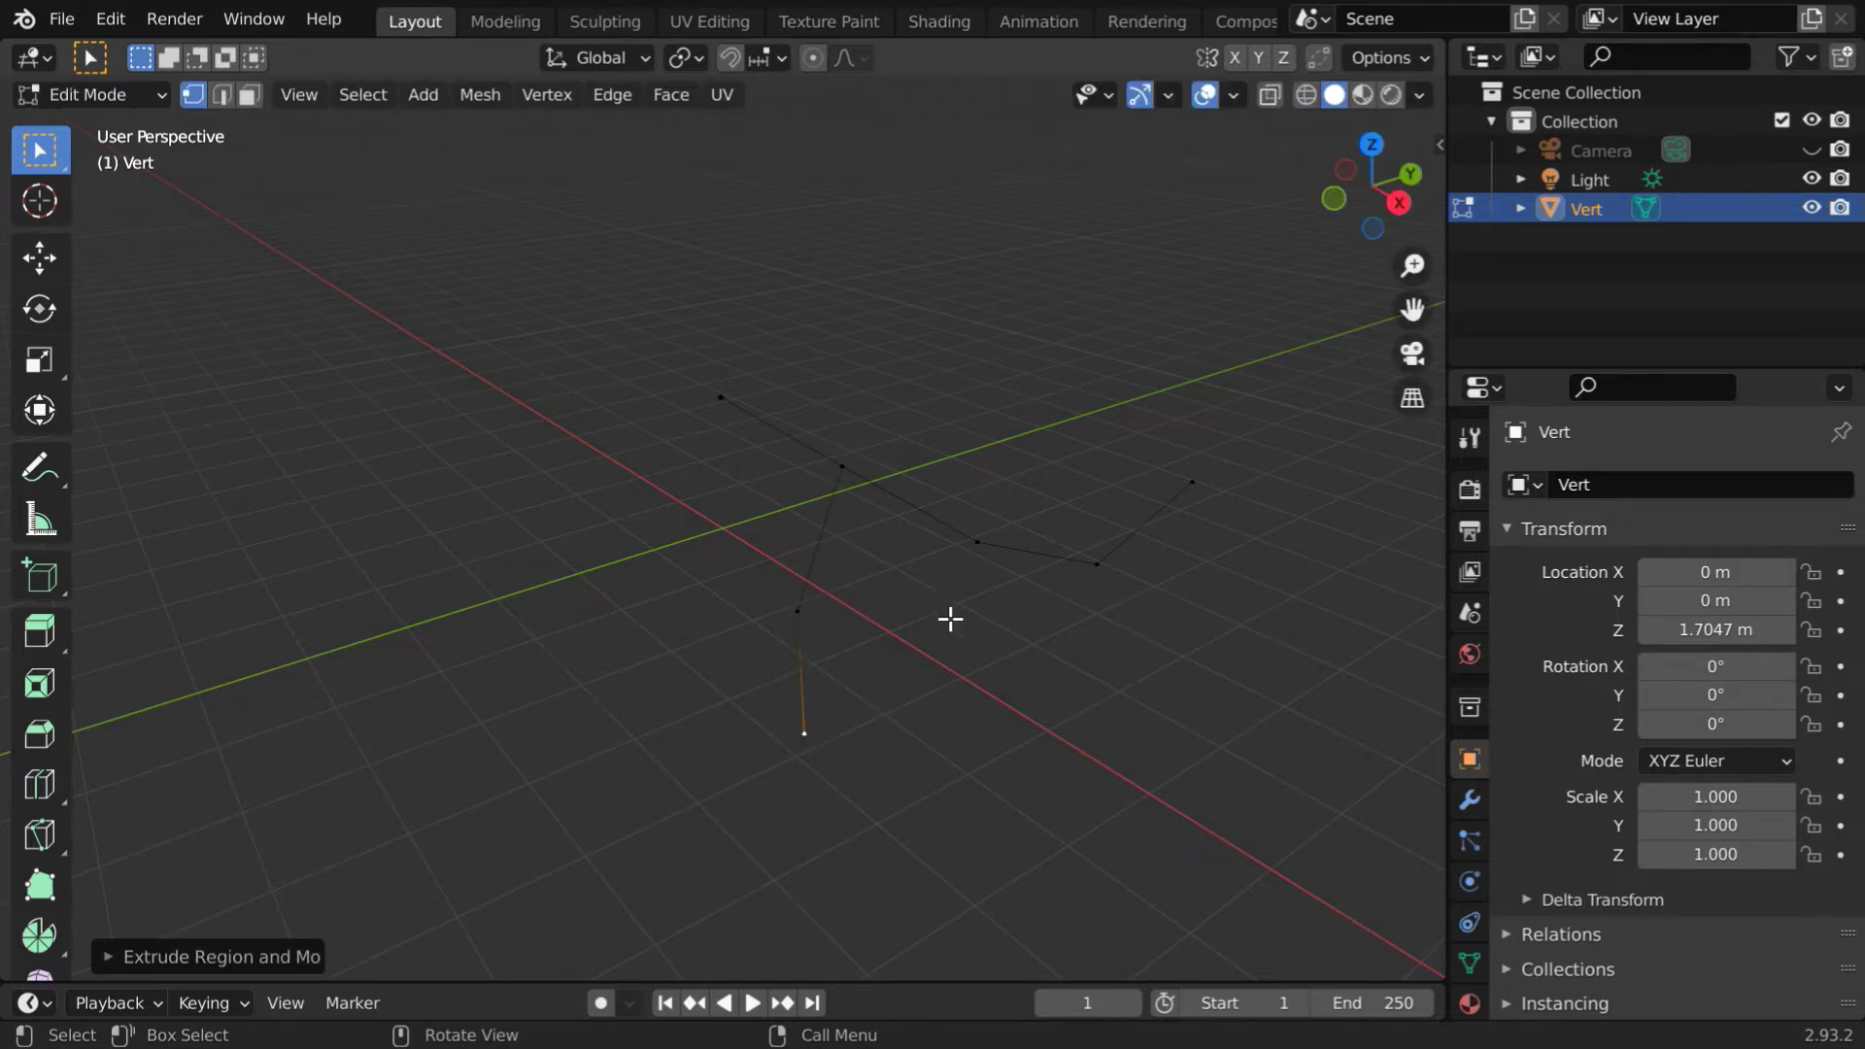
left_click(976, 541)
key("e")
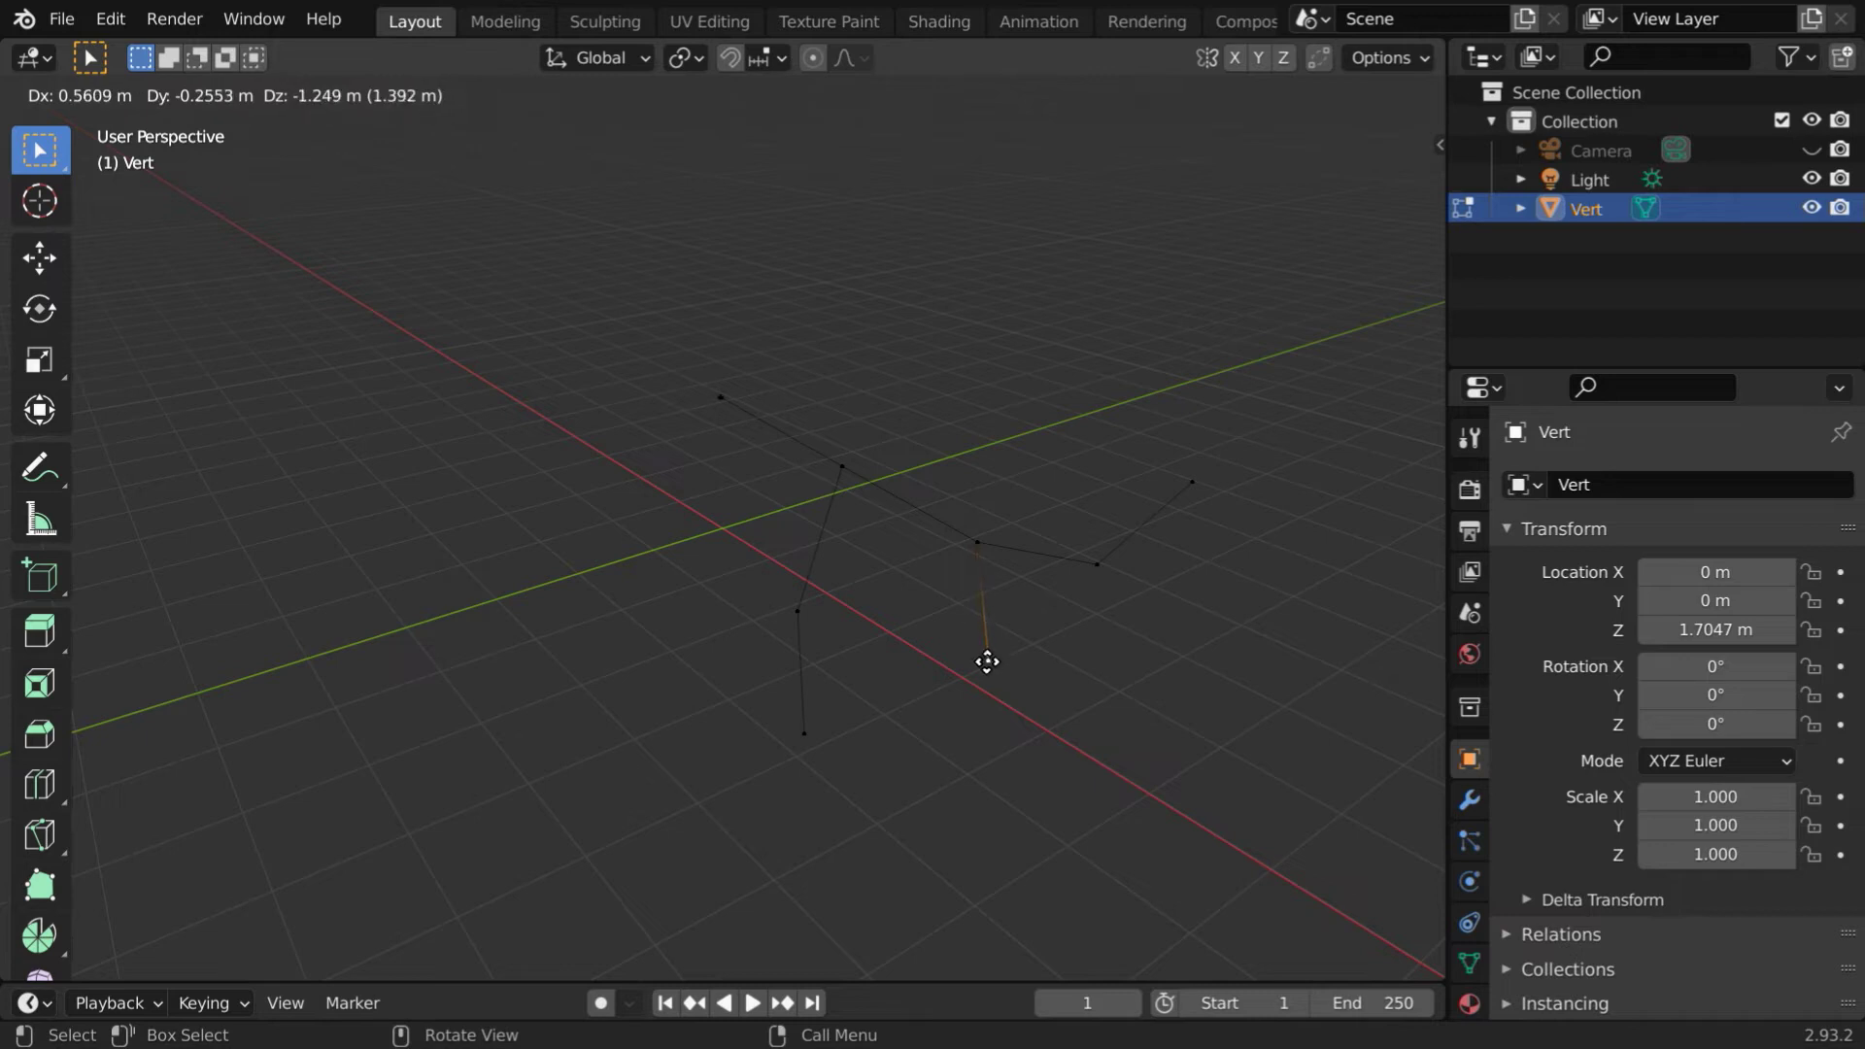
left_click(984, 665)
key("e")
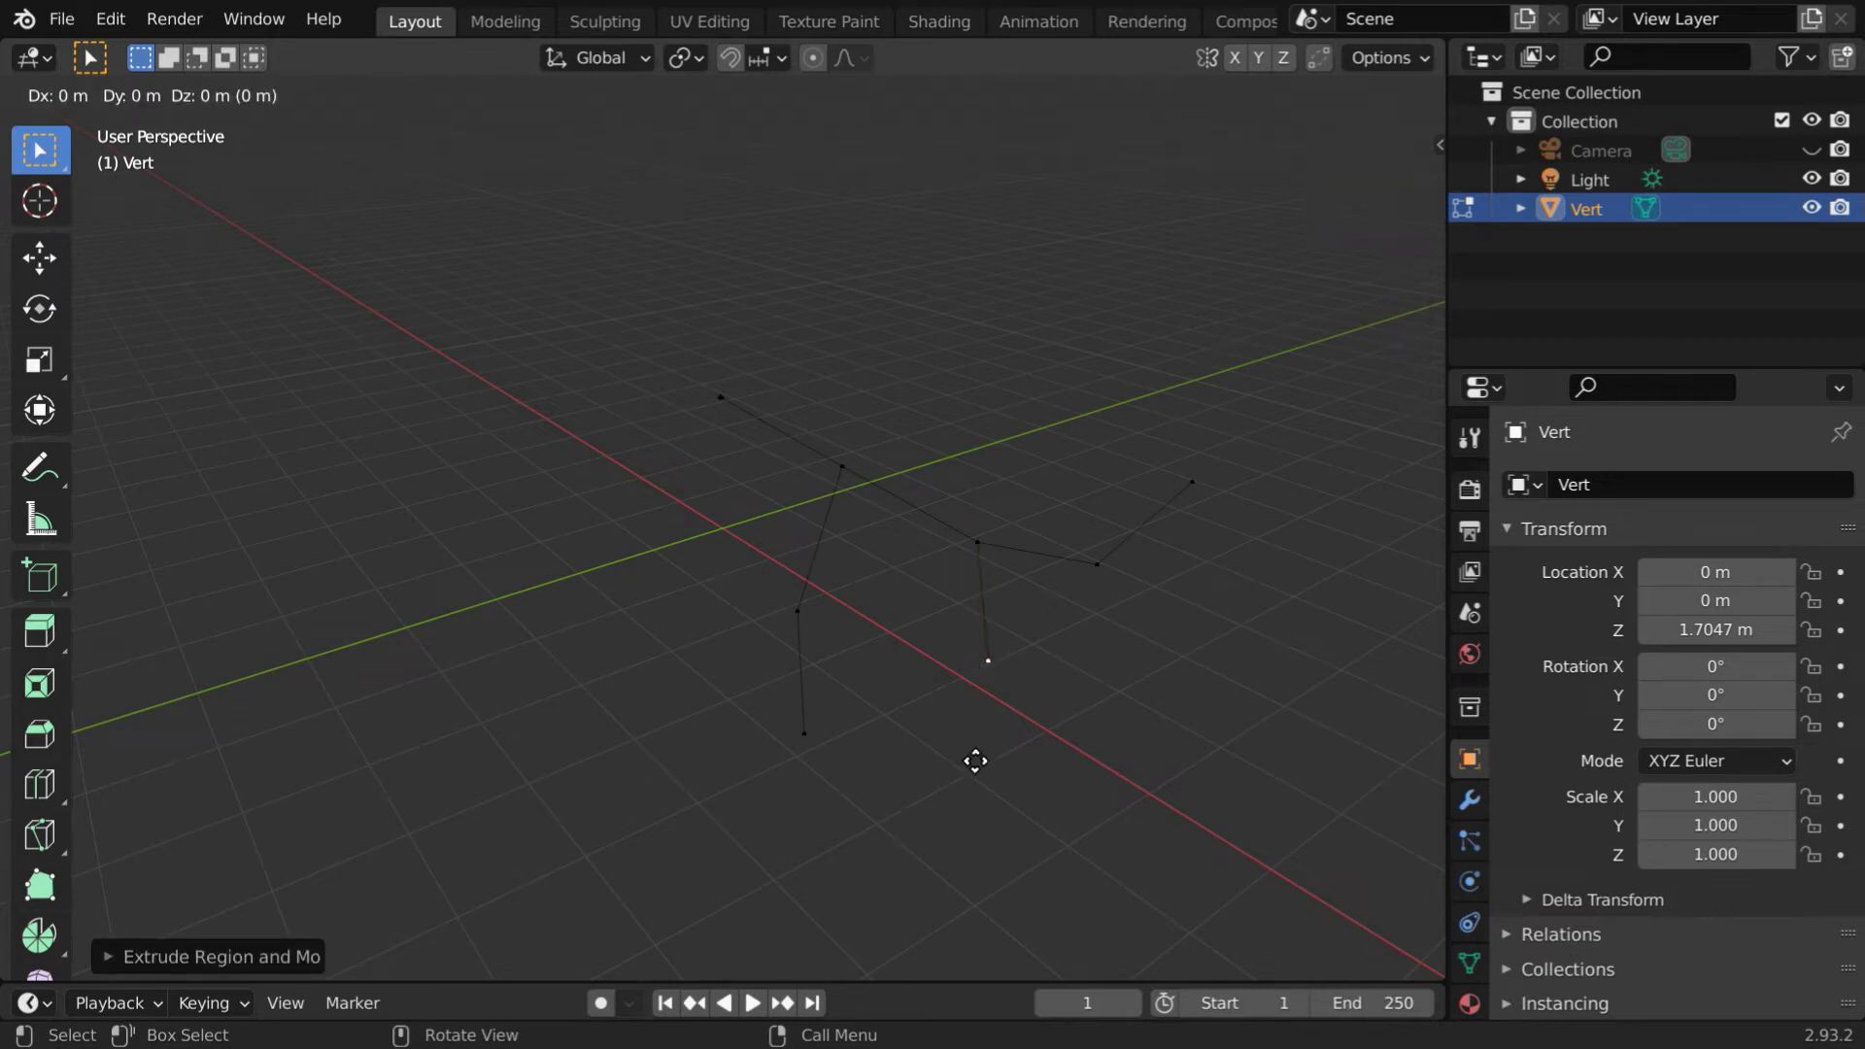
left_click(961, 886)
- Extrude the third and fourth legs from the other side, each with knee and foot
middle_click_drag(1094, 800, 659, 732)
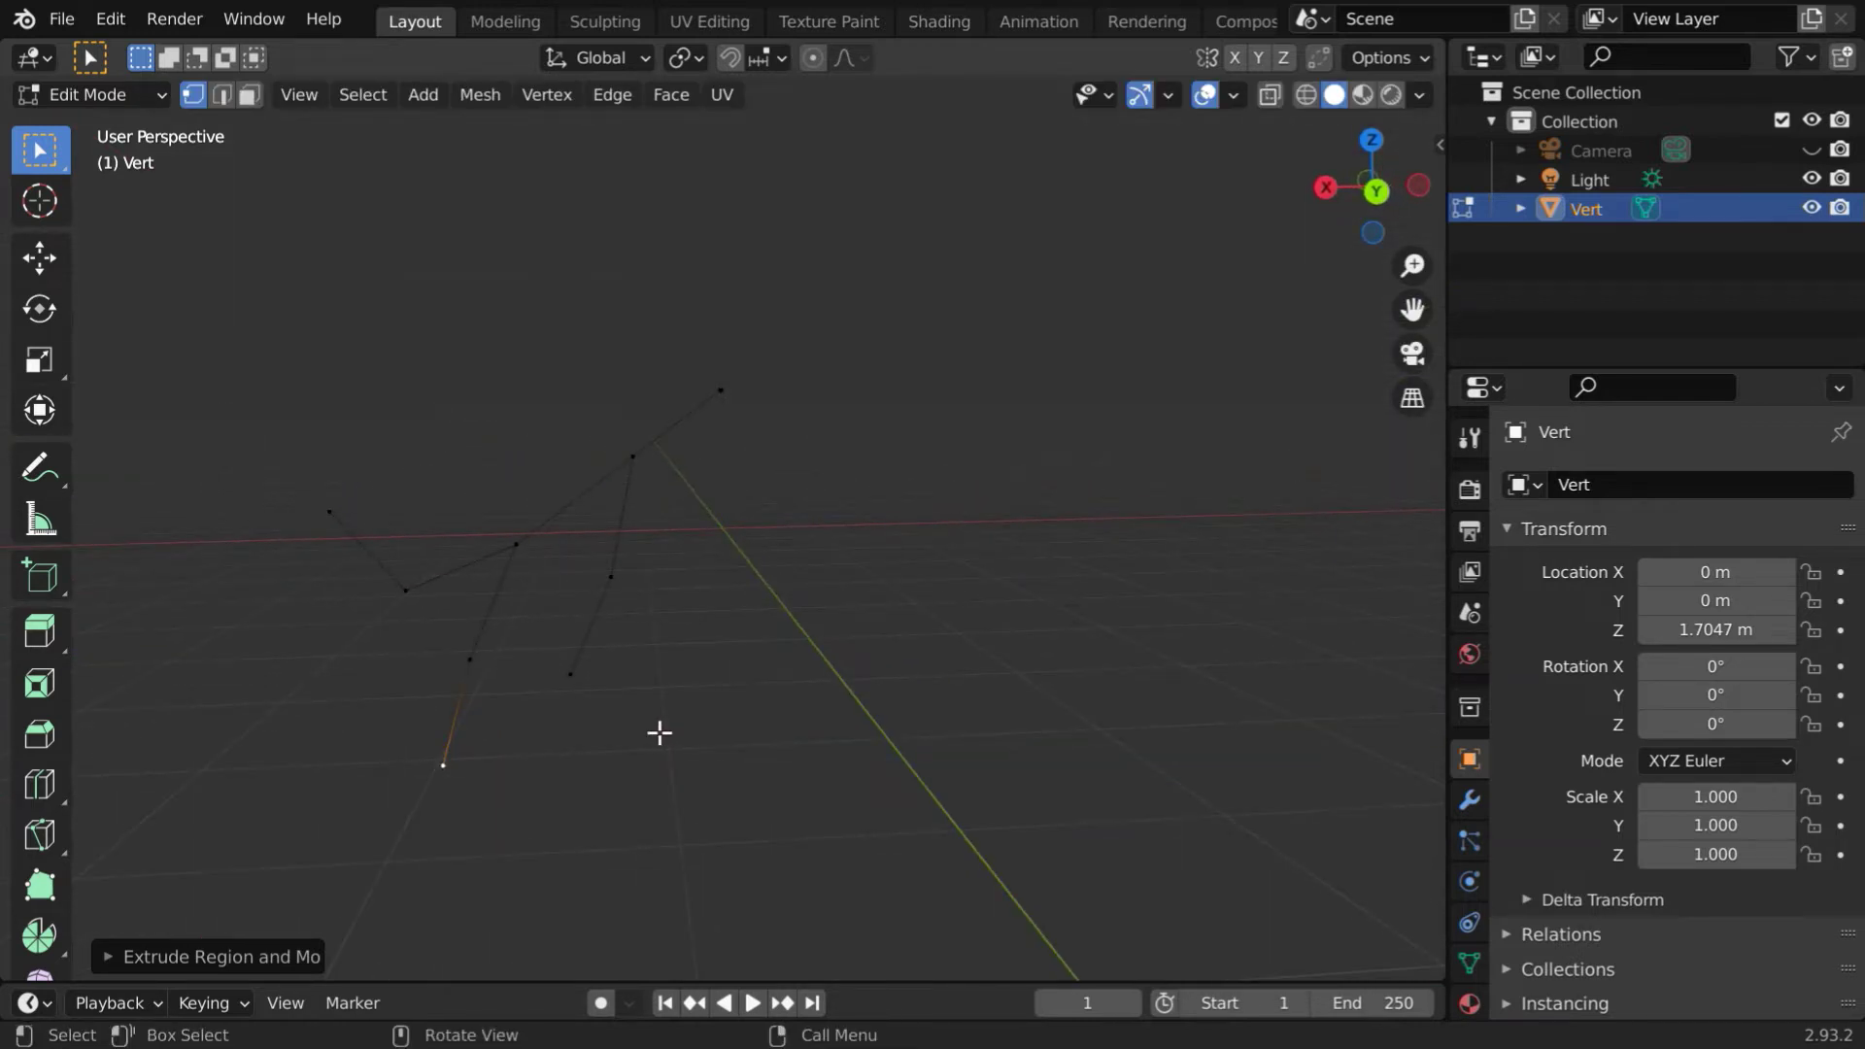
left_click(512, 544)
key("e")
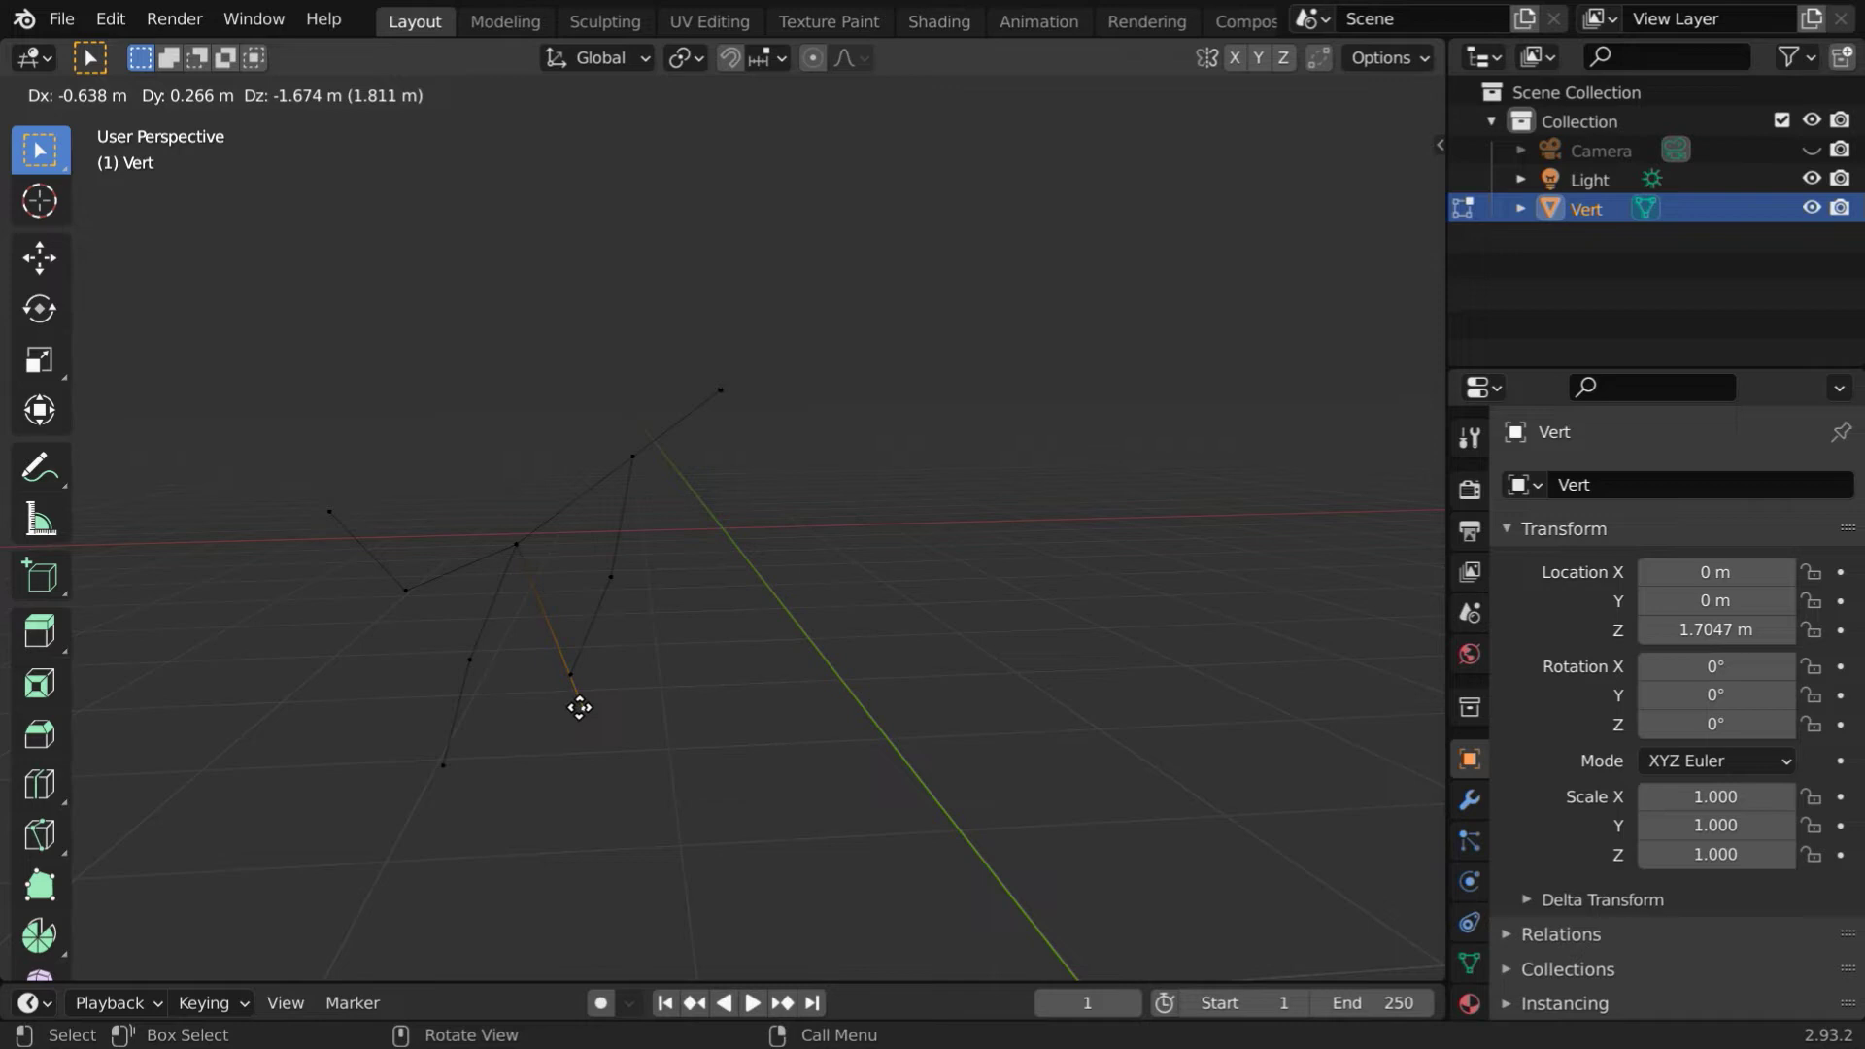
left_click(588, 690)
key("e")
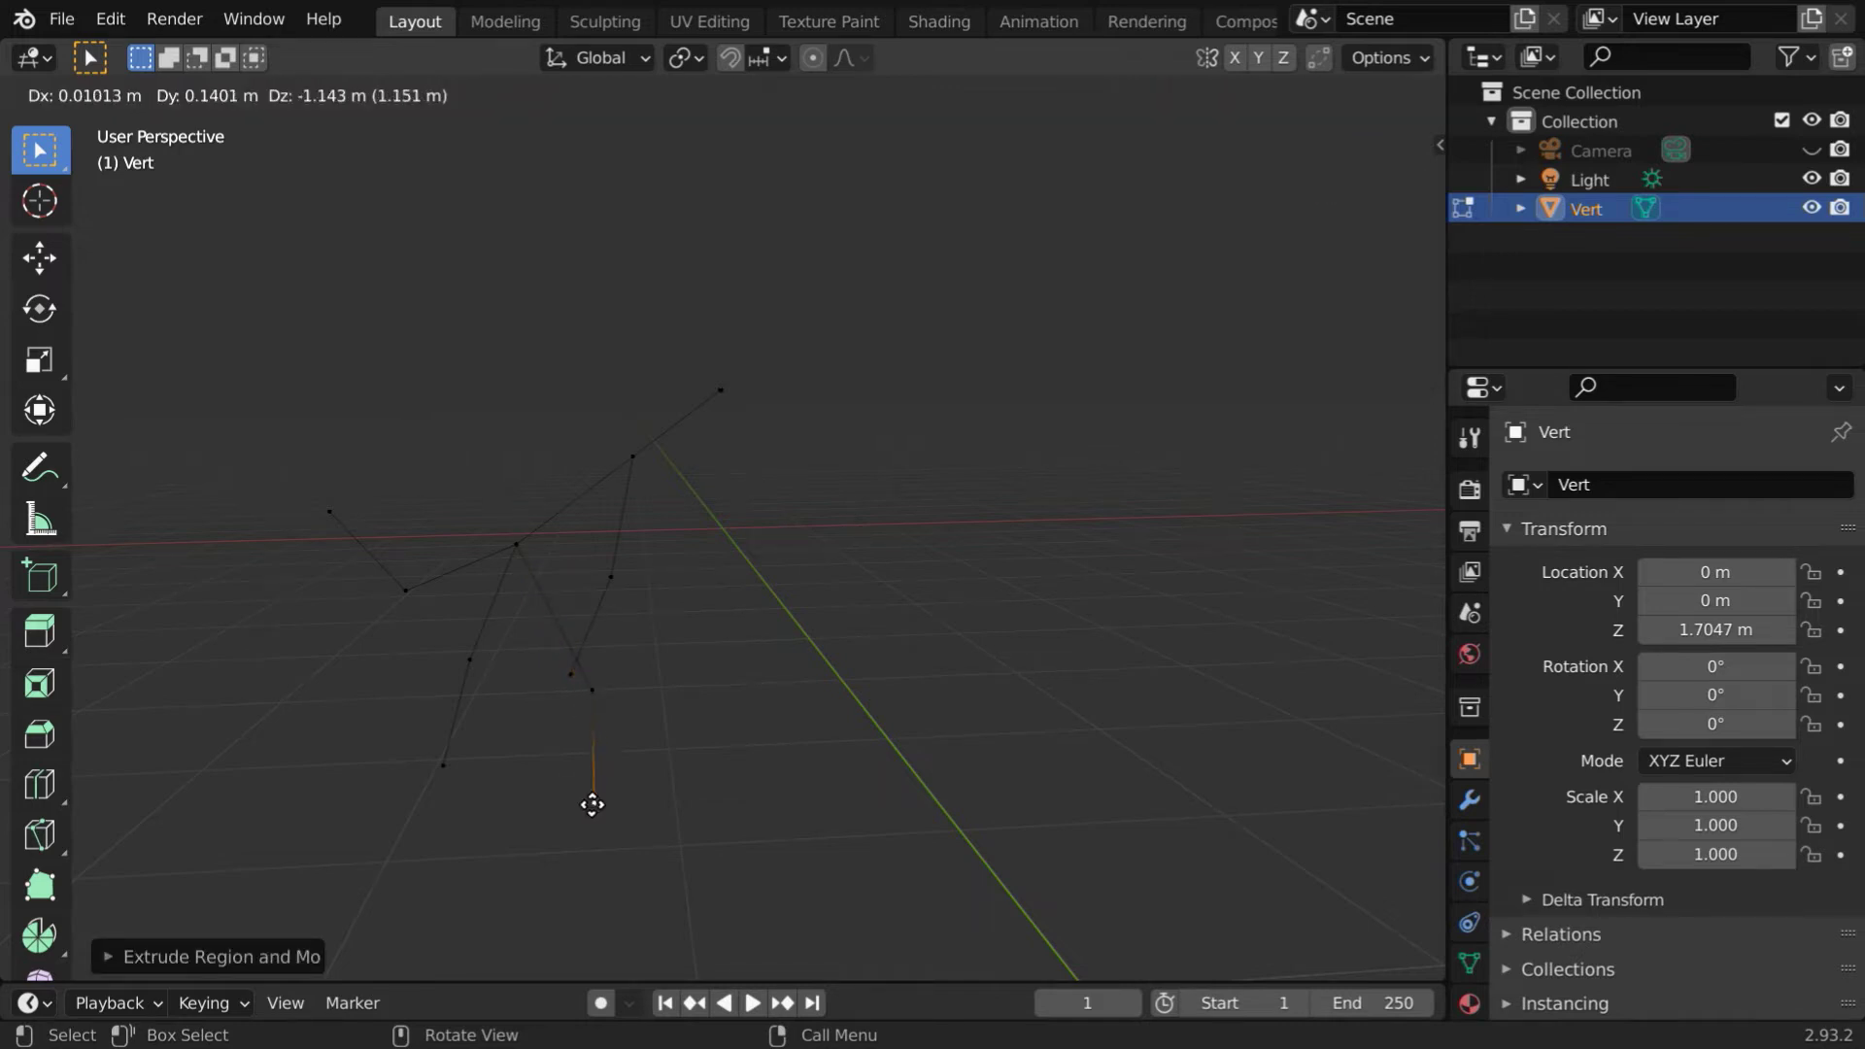
left_click(592, 804)
left_click(633, 448)
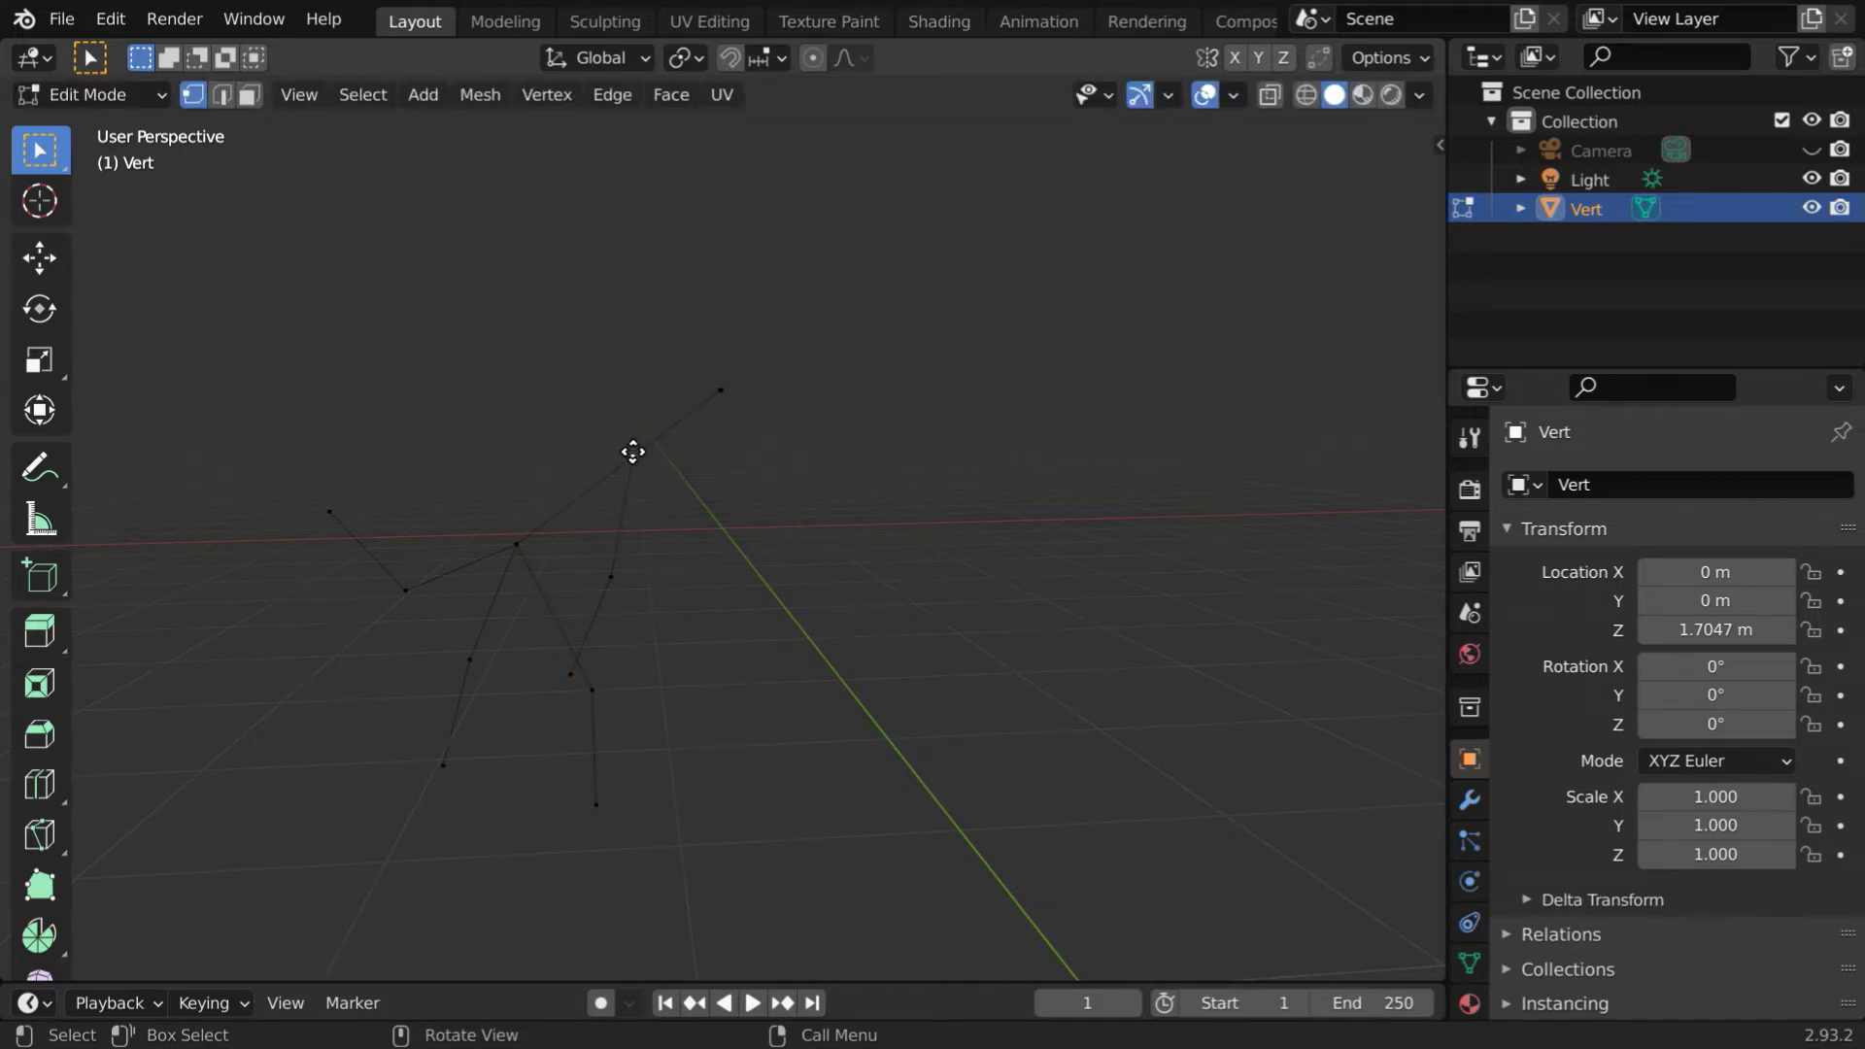
key("e")
left_click(691, 587)
key("e")
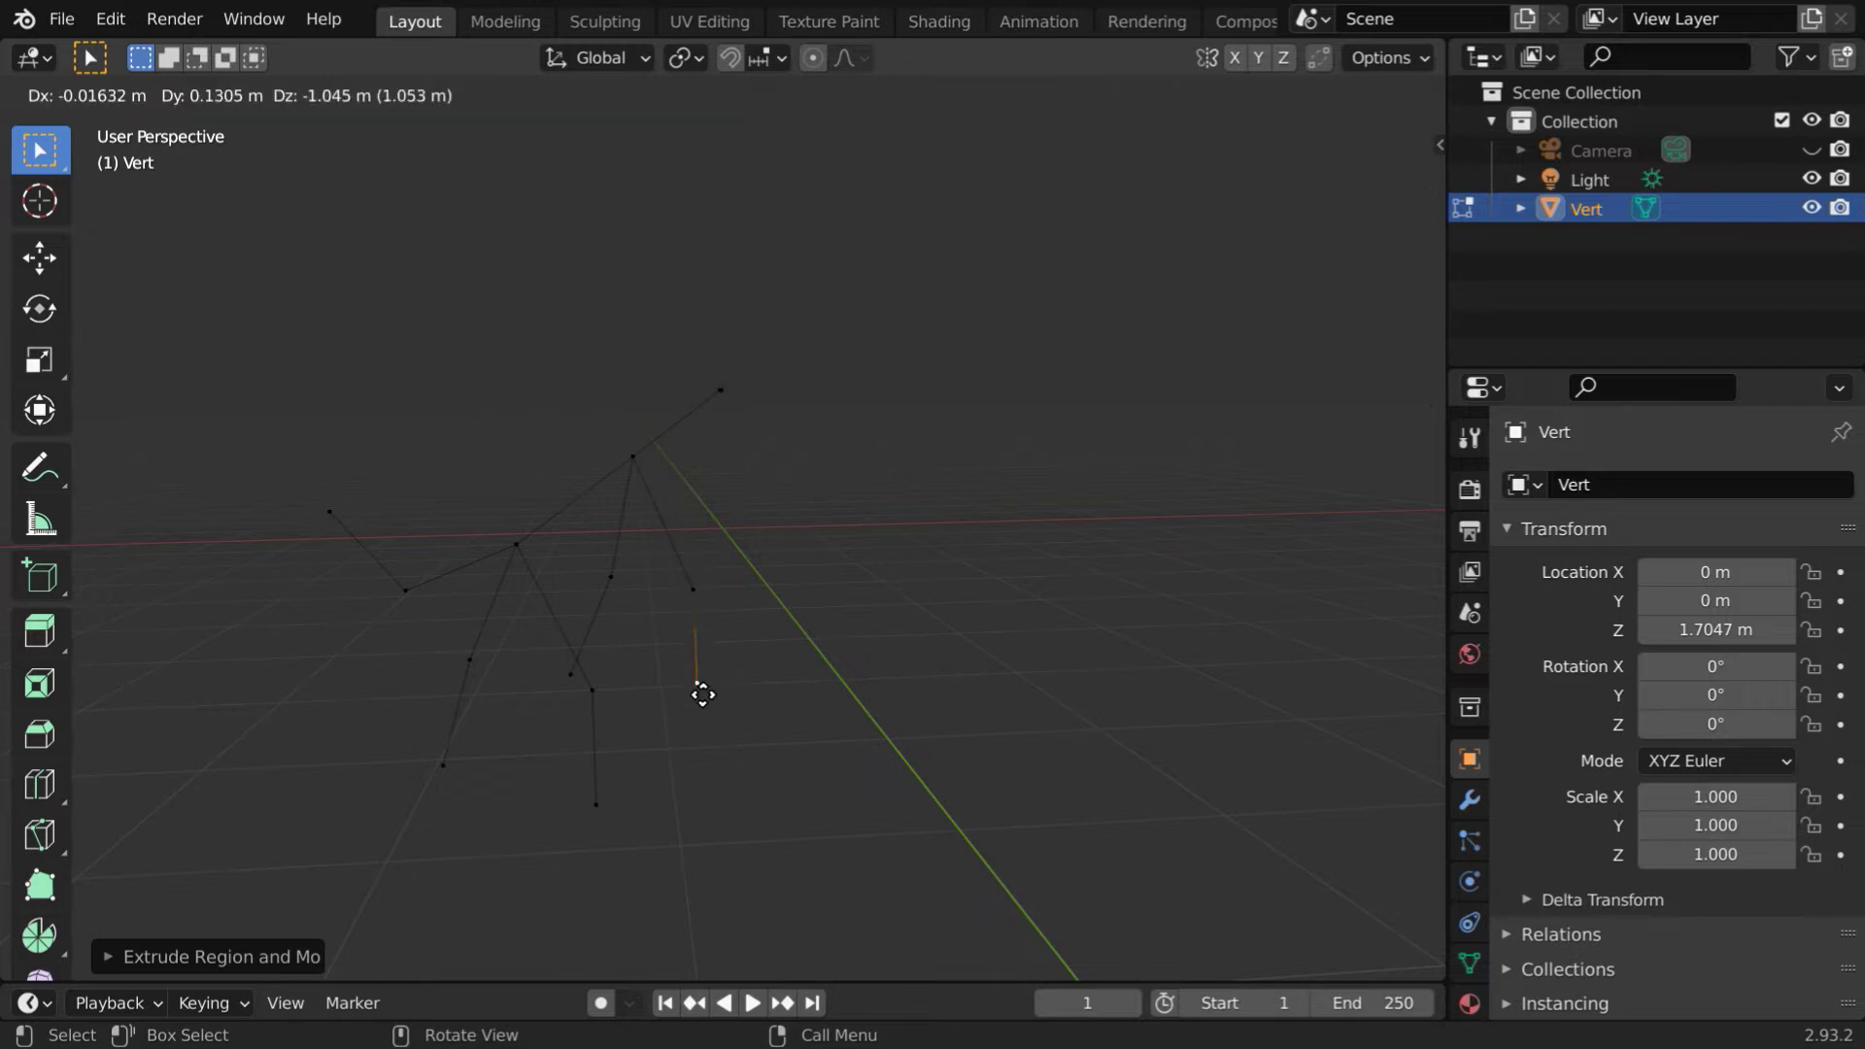
left_click(704, 702)
- Extrude a head down from the neck top and reposition the tail tip
middle_click_drag(783, 621, 680, 600)
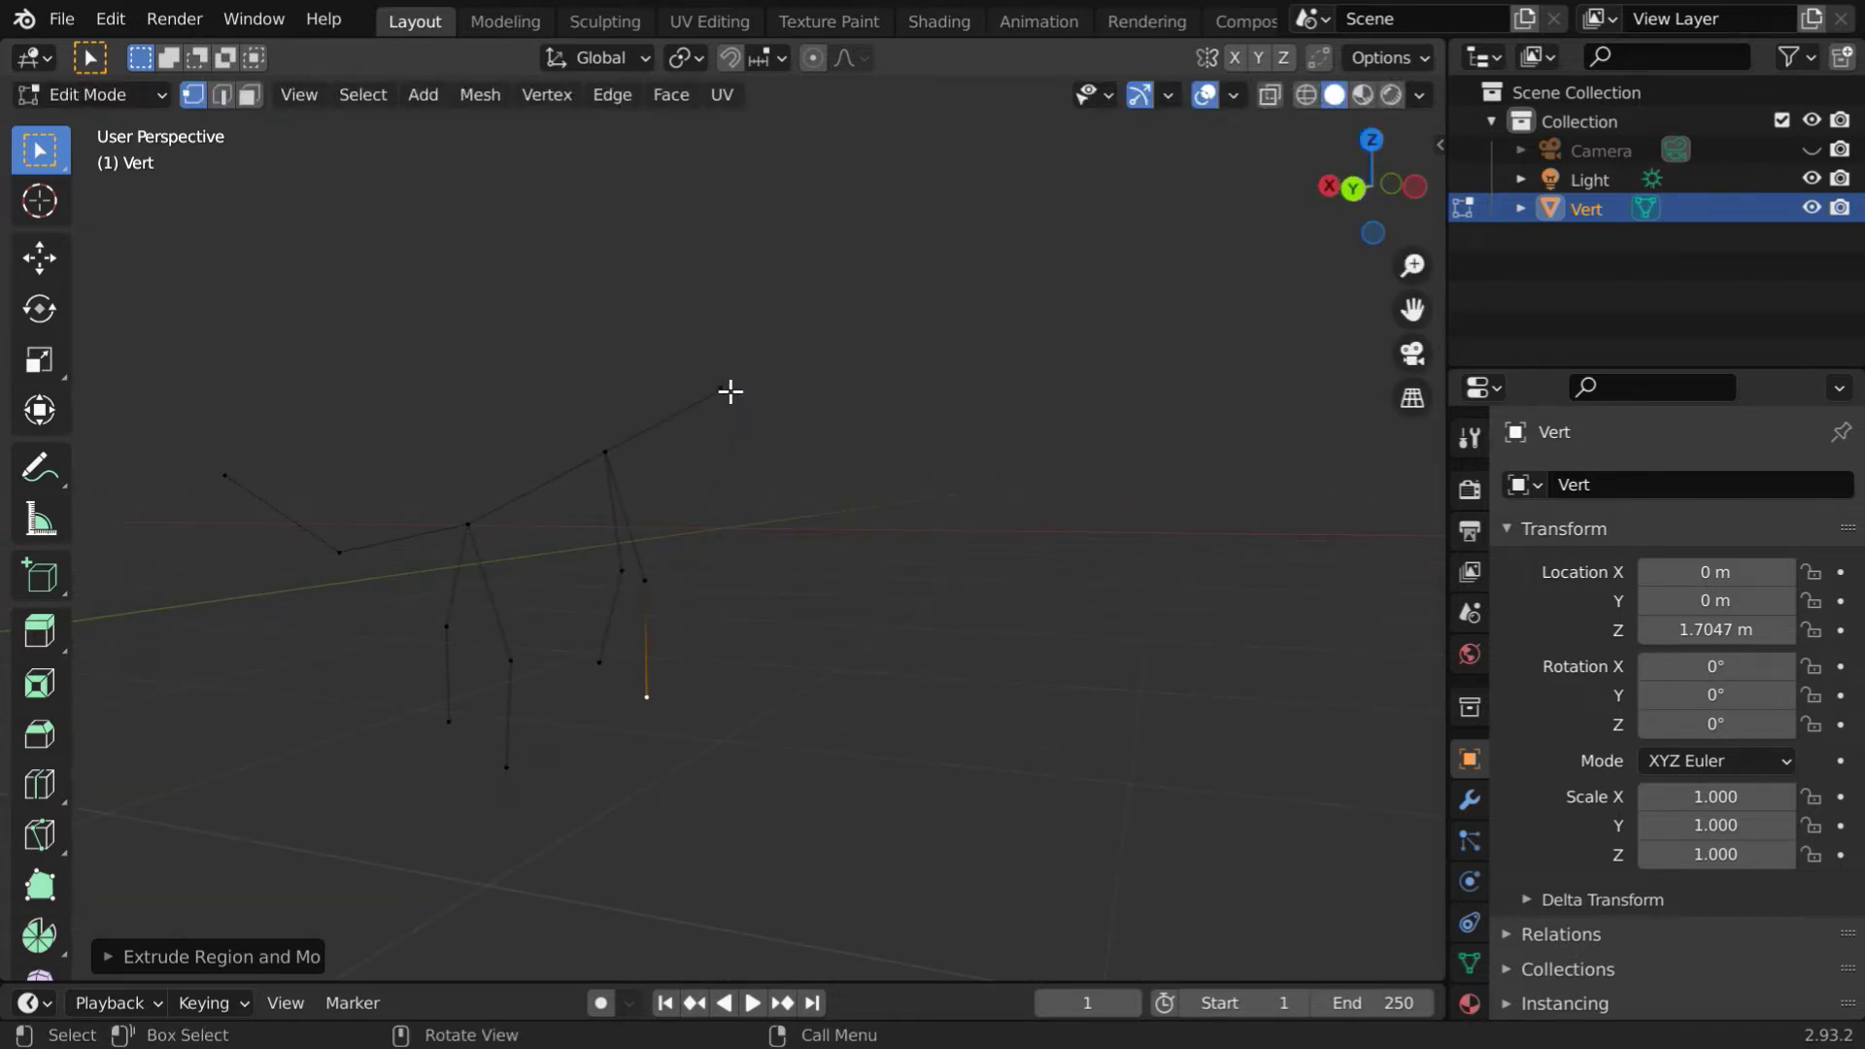
left_click(726, 390)
key("e")
middle_click_drag(463, 555, 974, 535)
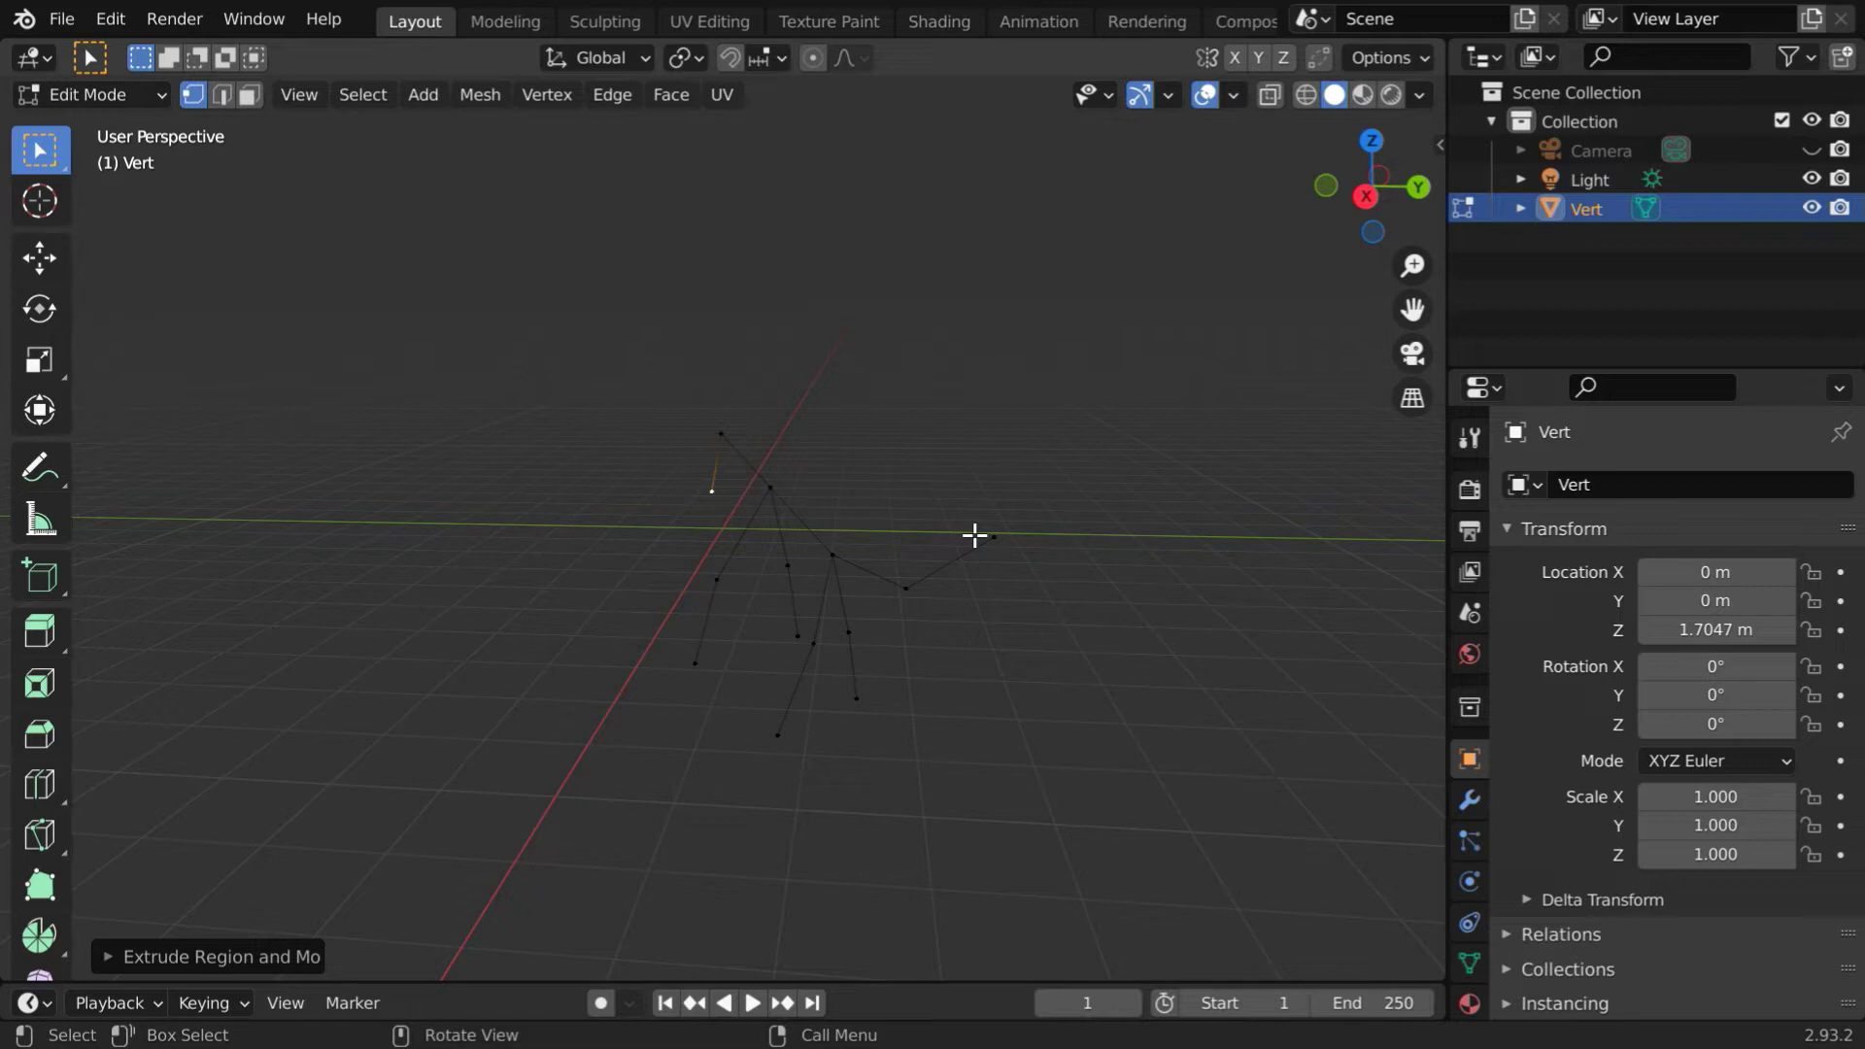
left_click(992, 535)
key("g")
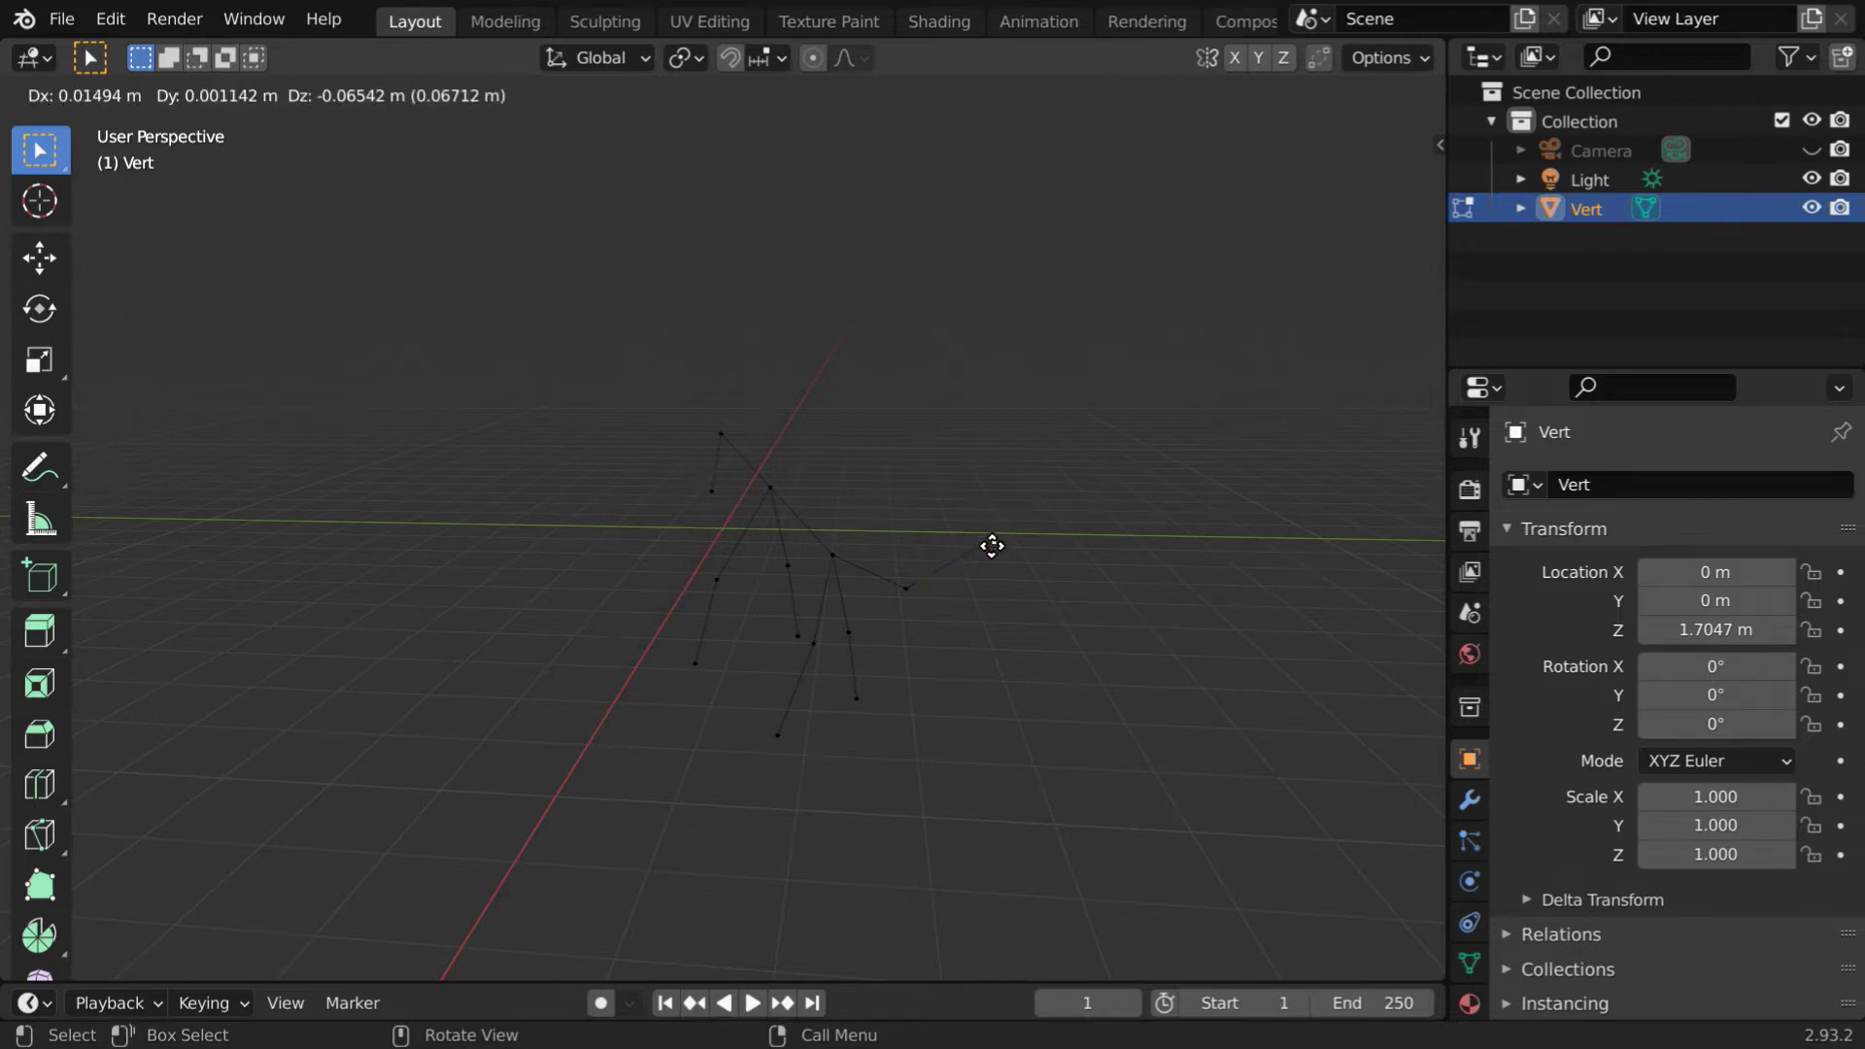
left_click(1005, 568)
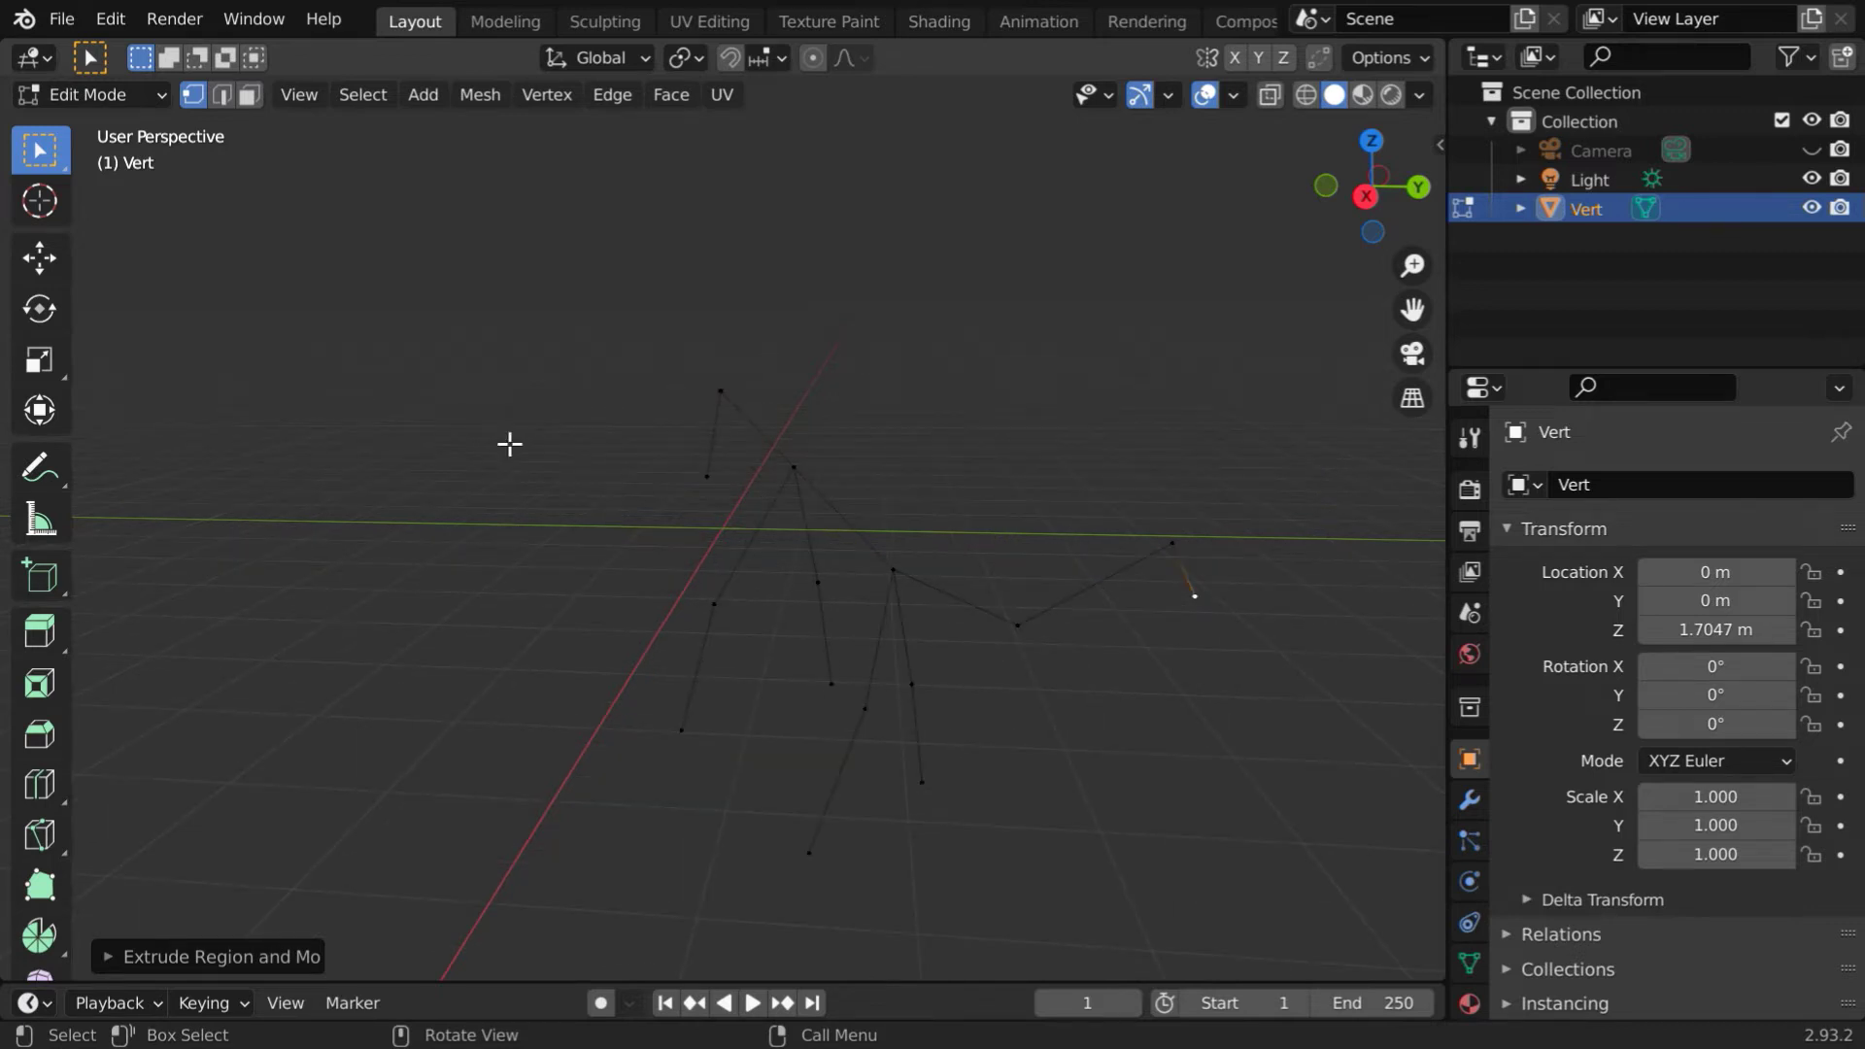
left_click(136, 95)
- In Object Mode, add a Skin modifier to Vert and inspect the blocky body
left_click(103, 128)
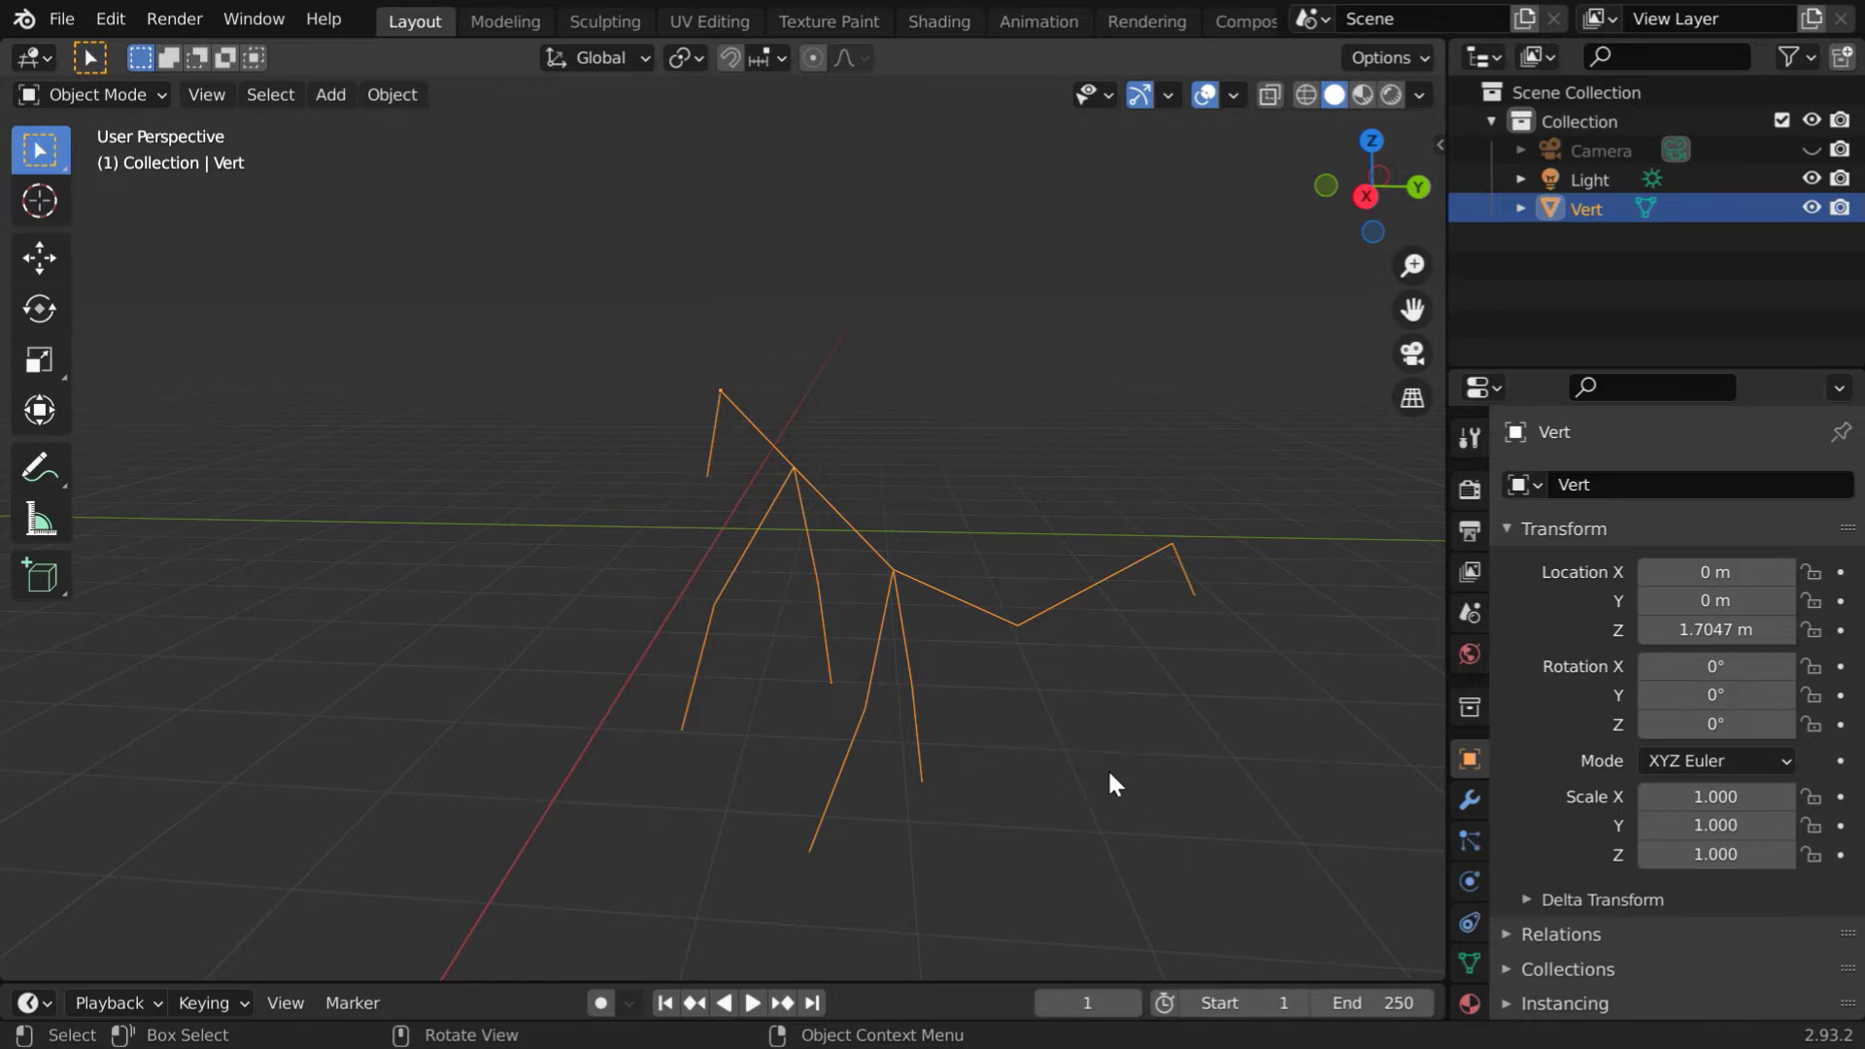
left_click(1469, 800)
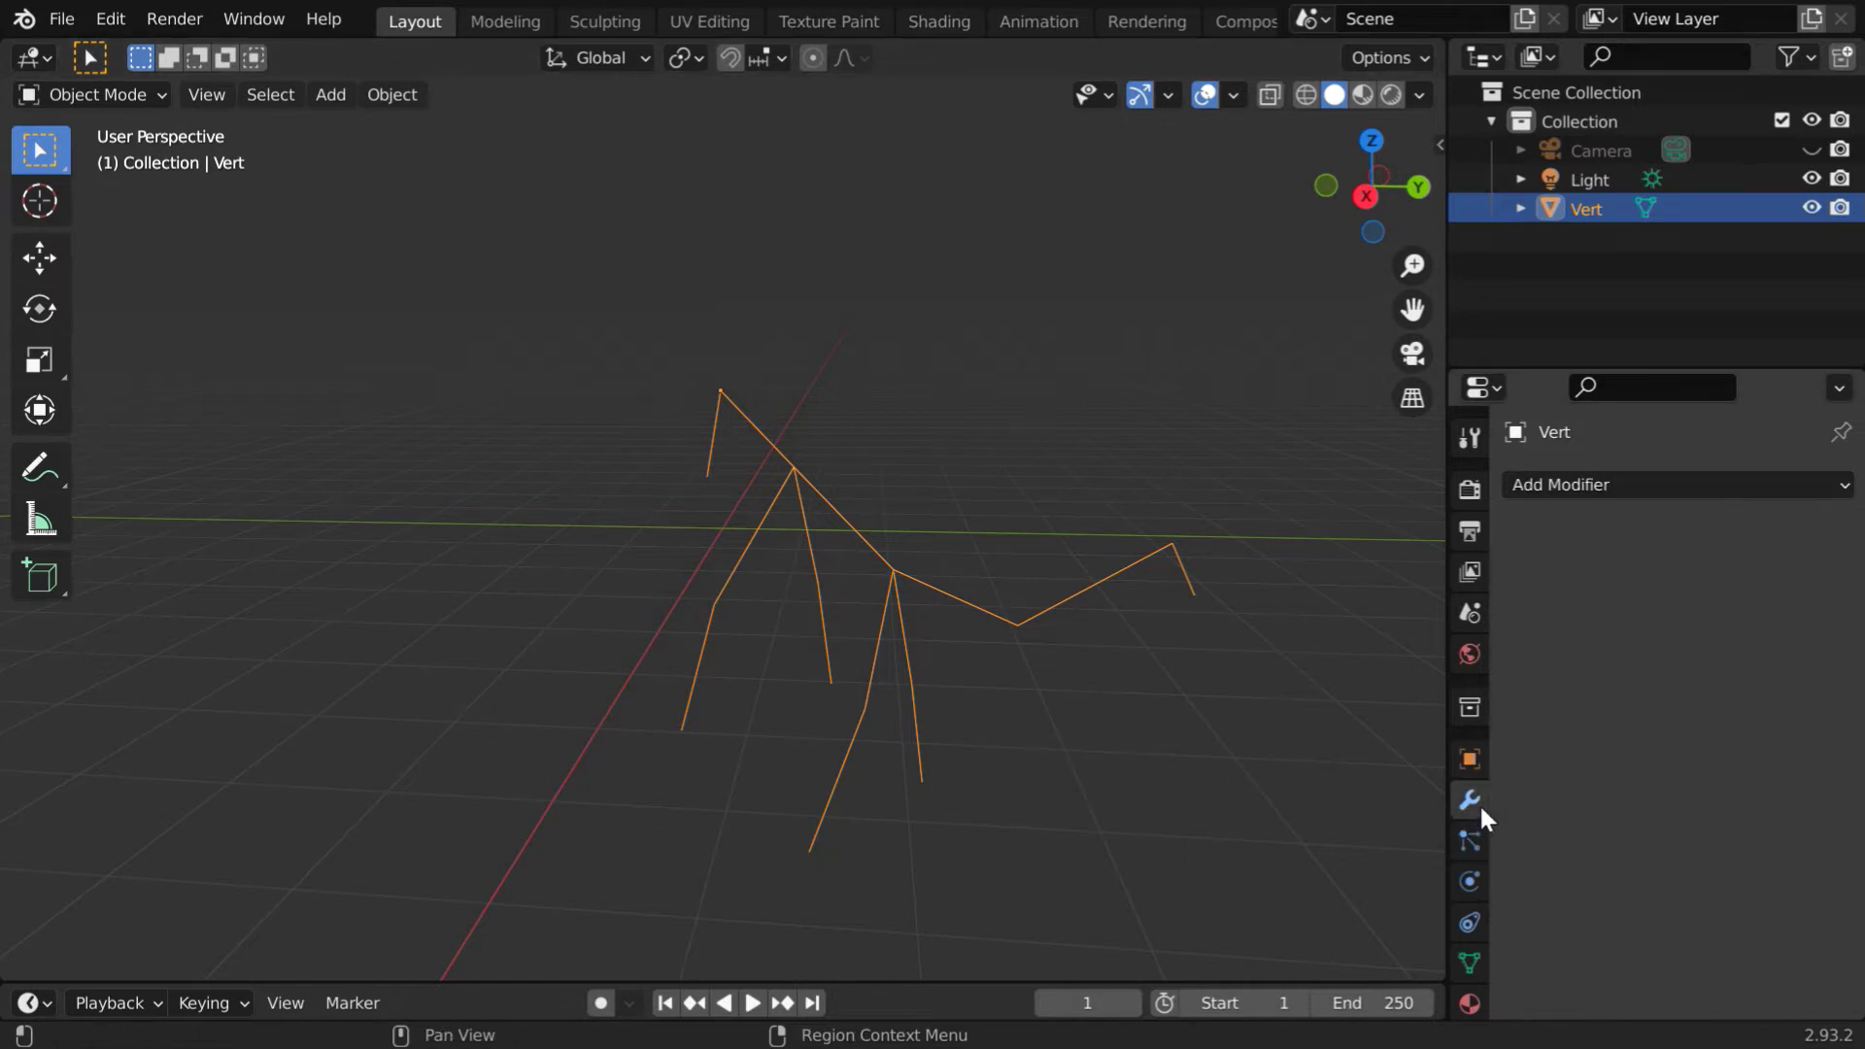
left_click(1575, 481)
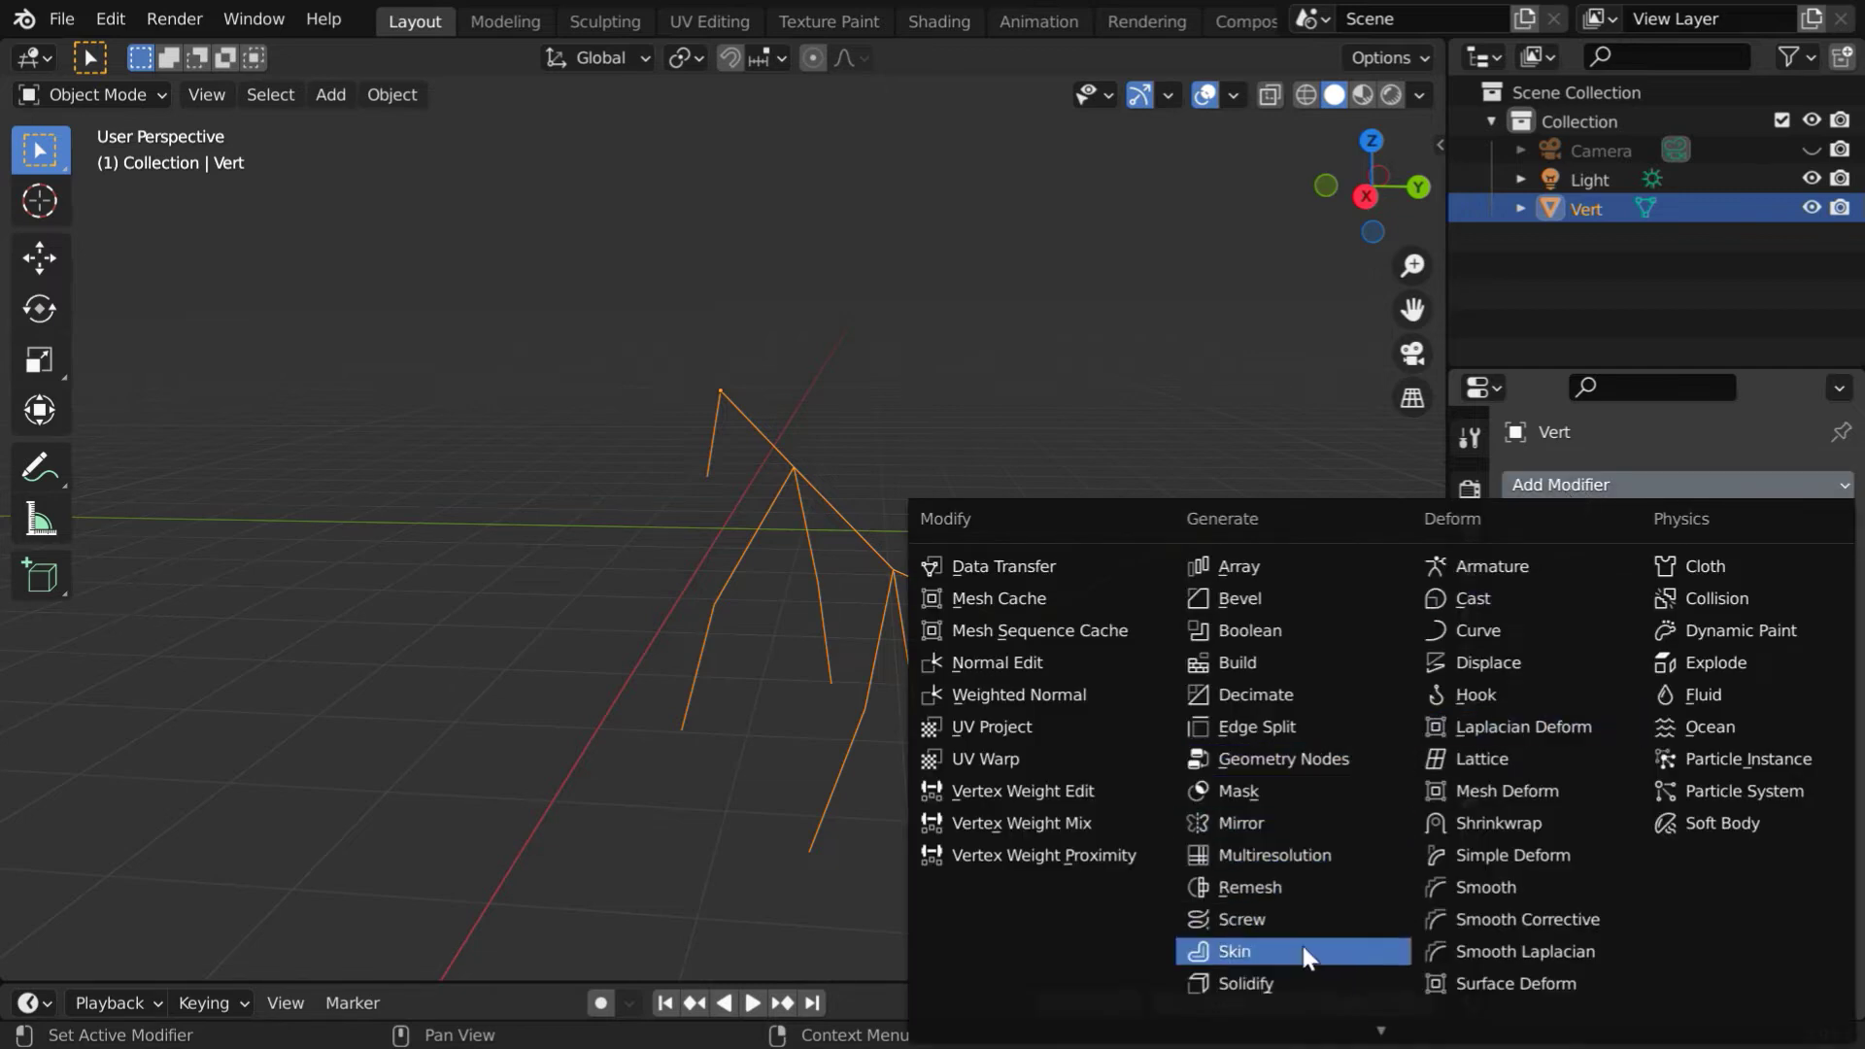
left_click(1265, 947)
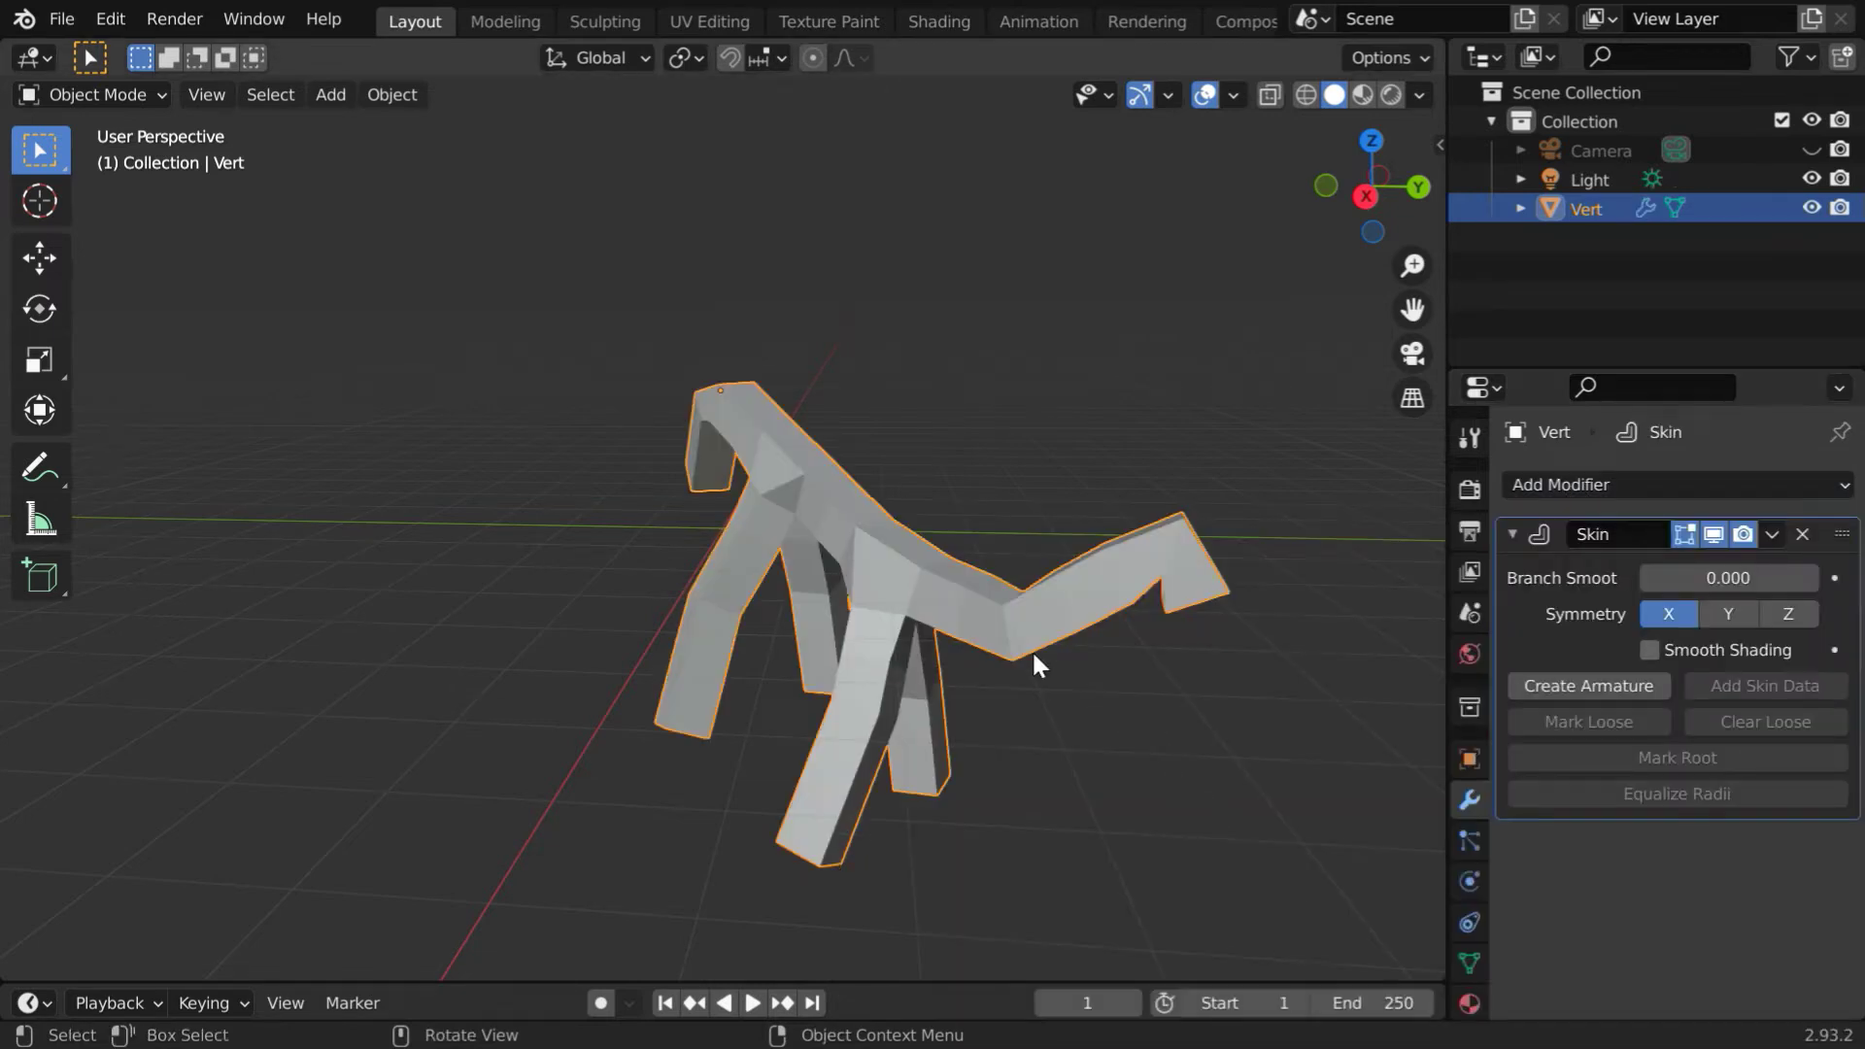
middle_click_drag(1290, 690, 1223, 609)
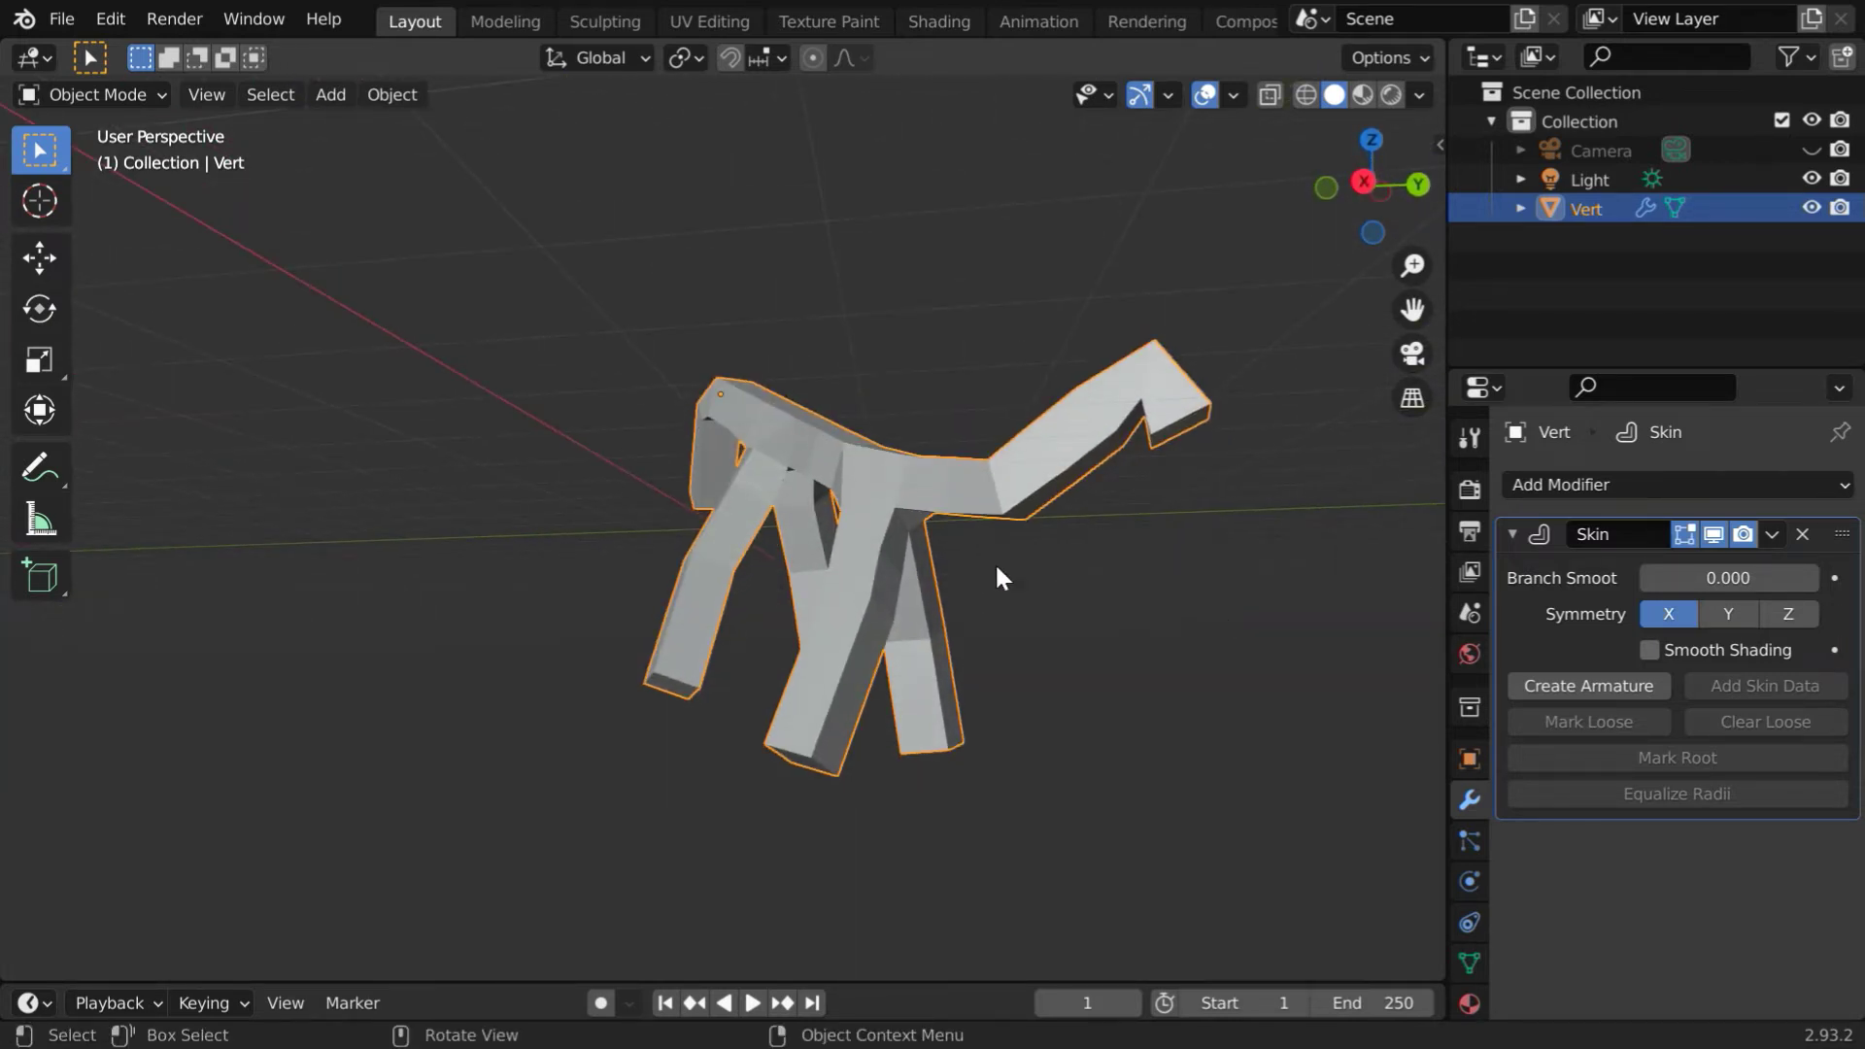
middle_click_drag(988, 575, 1032, 737)
- Move the skinned creature along Z and Y so it sits closer to the ground grid
left_click(38, 258)
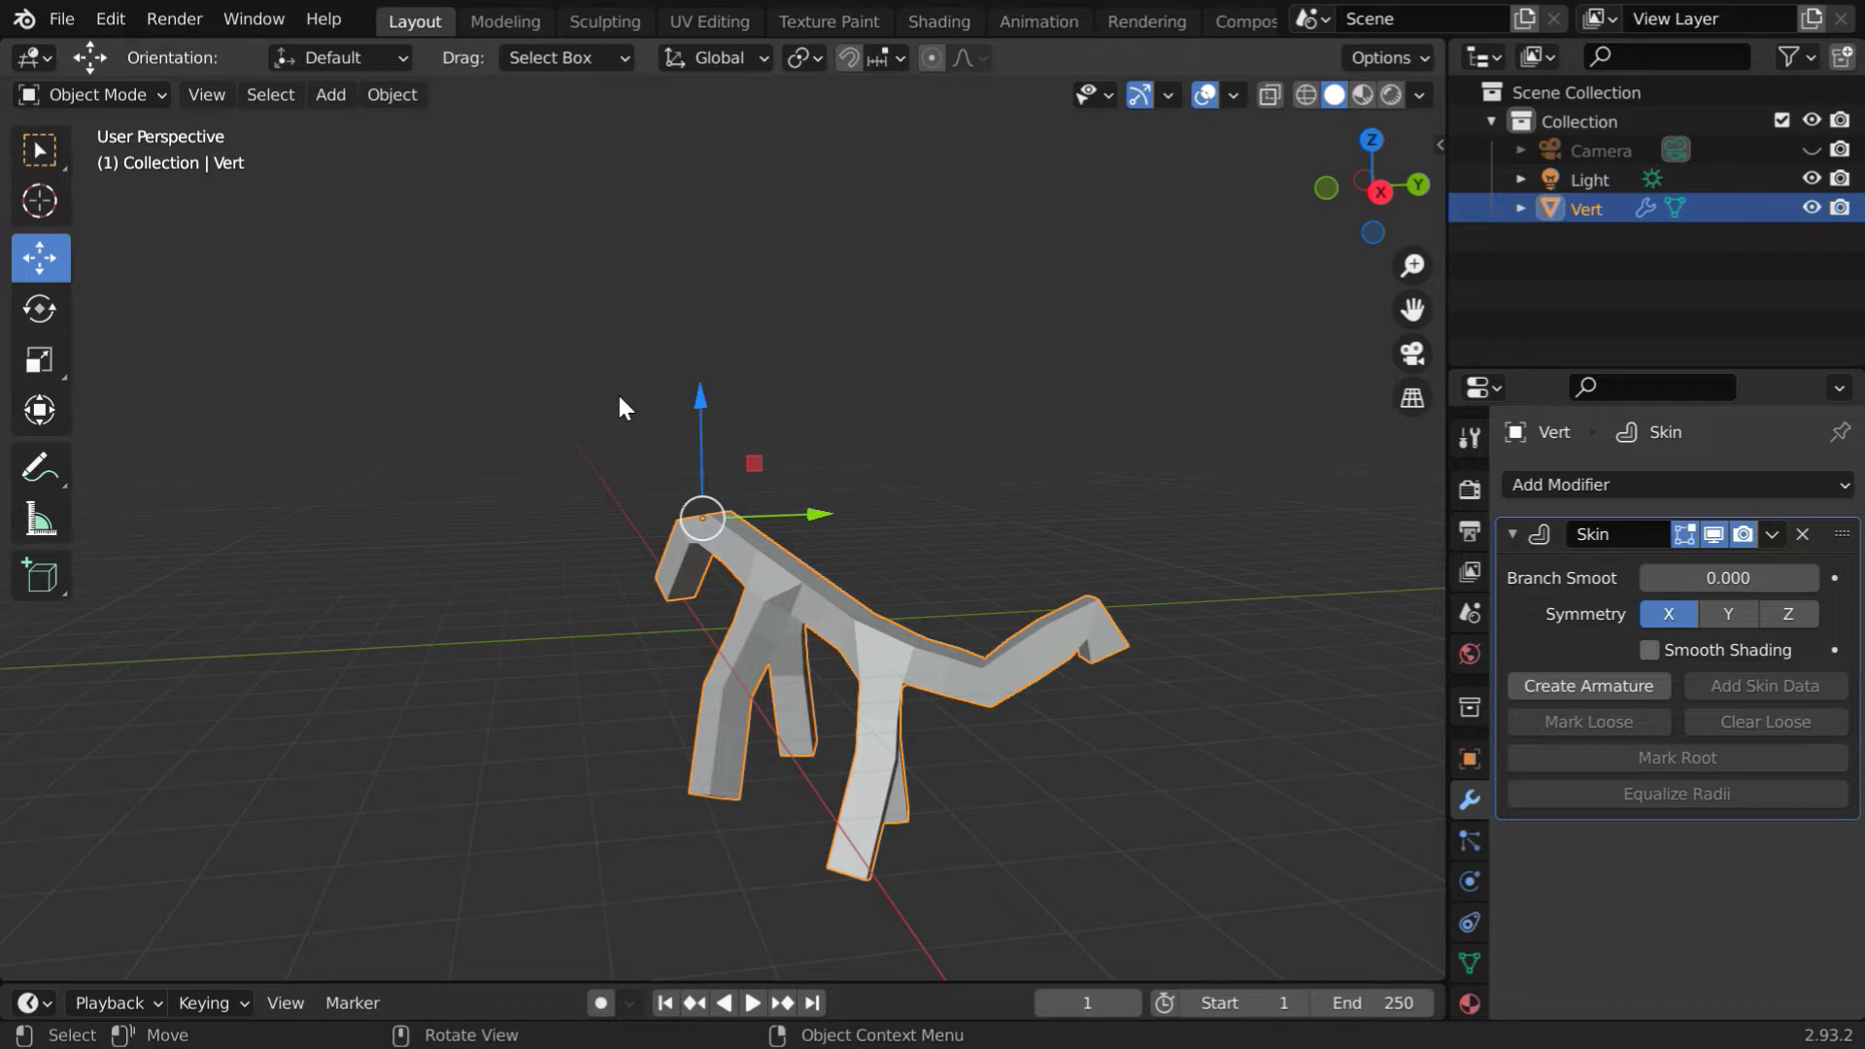
left_click_drag(704, 398, 695, 237)
left_click_drag(826, 366, 685, 366)
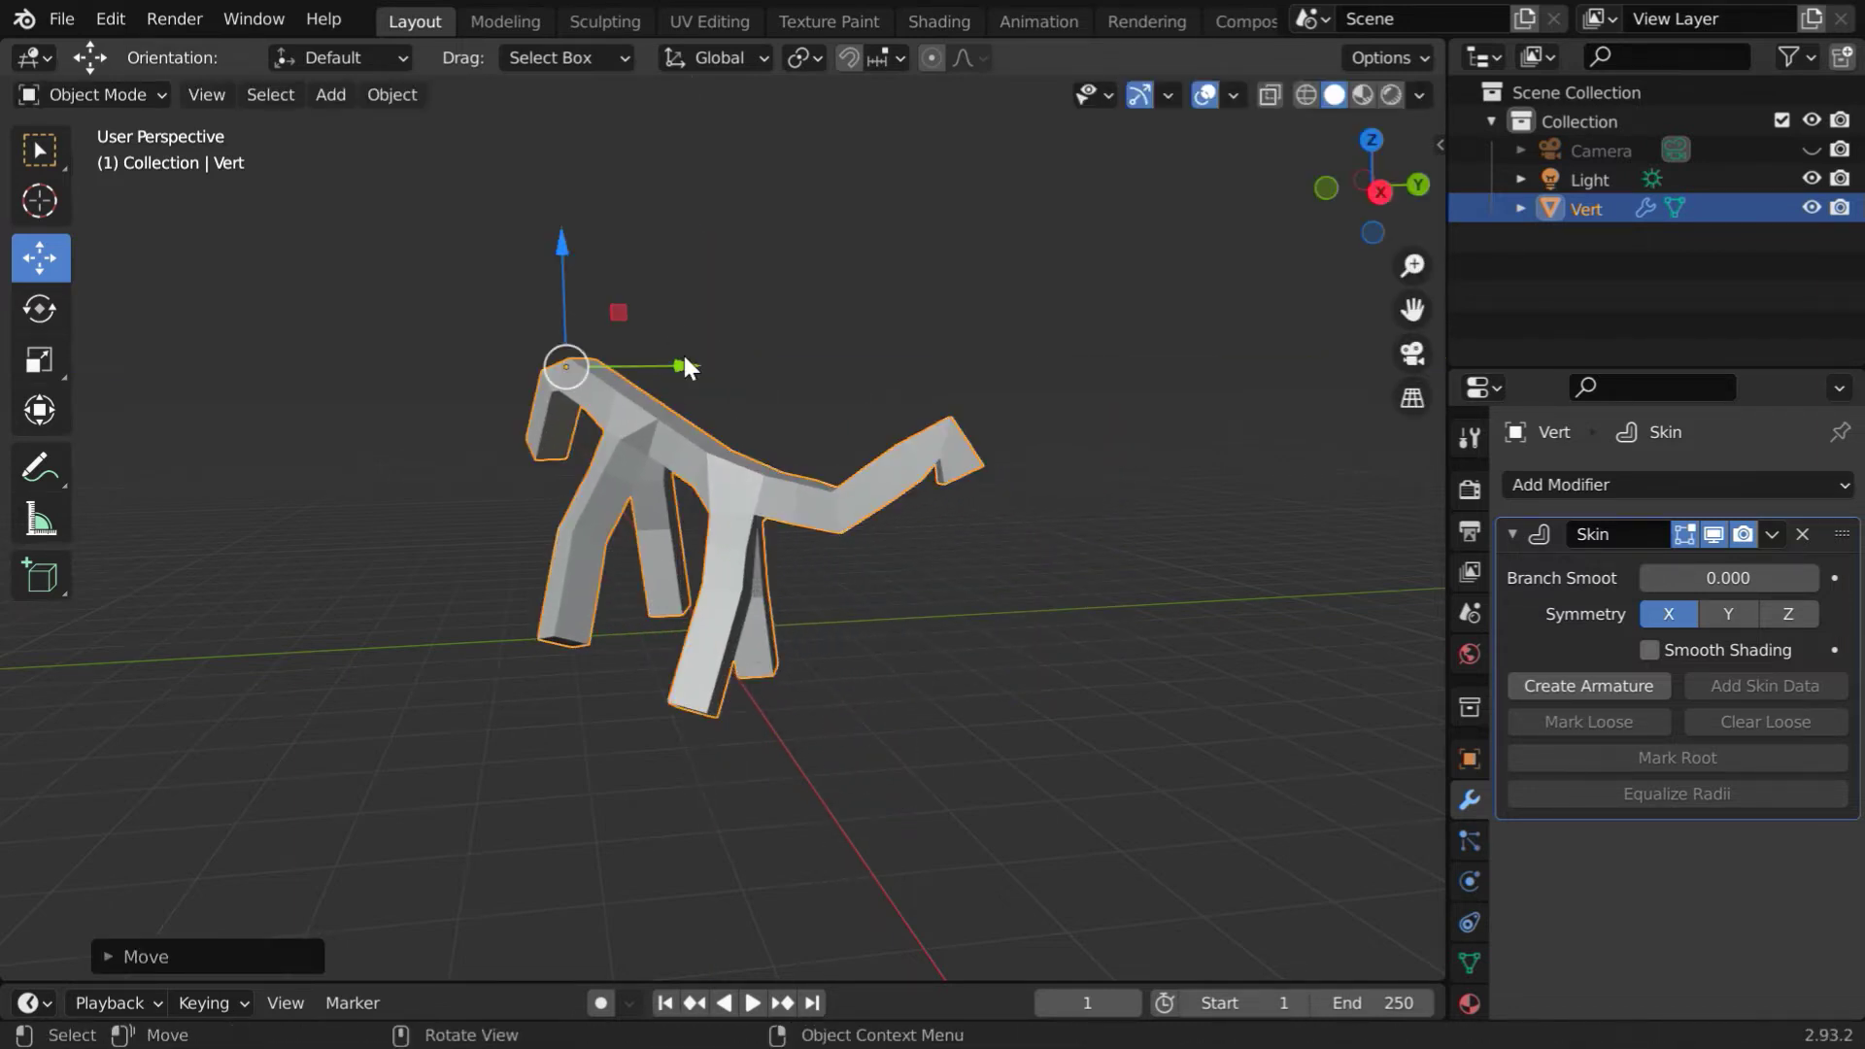
left_click(40, 149)
scroll(702, 540, "up", 3)
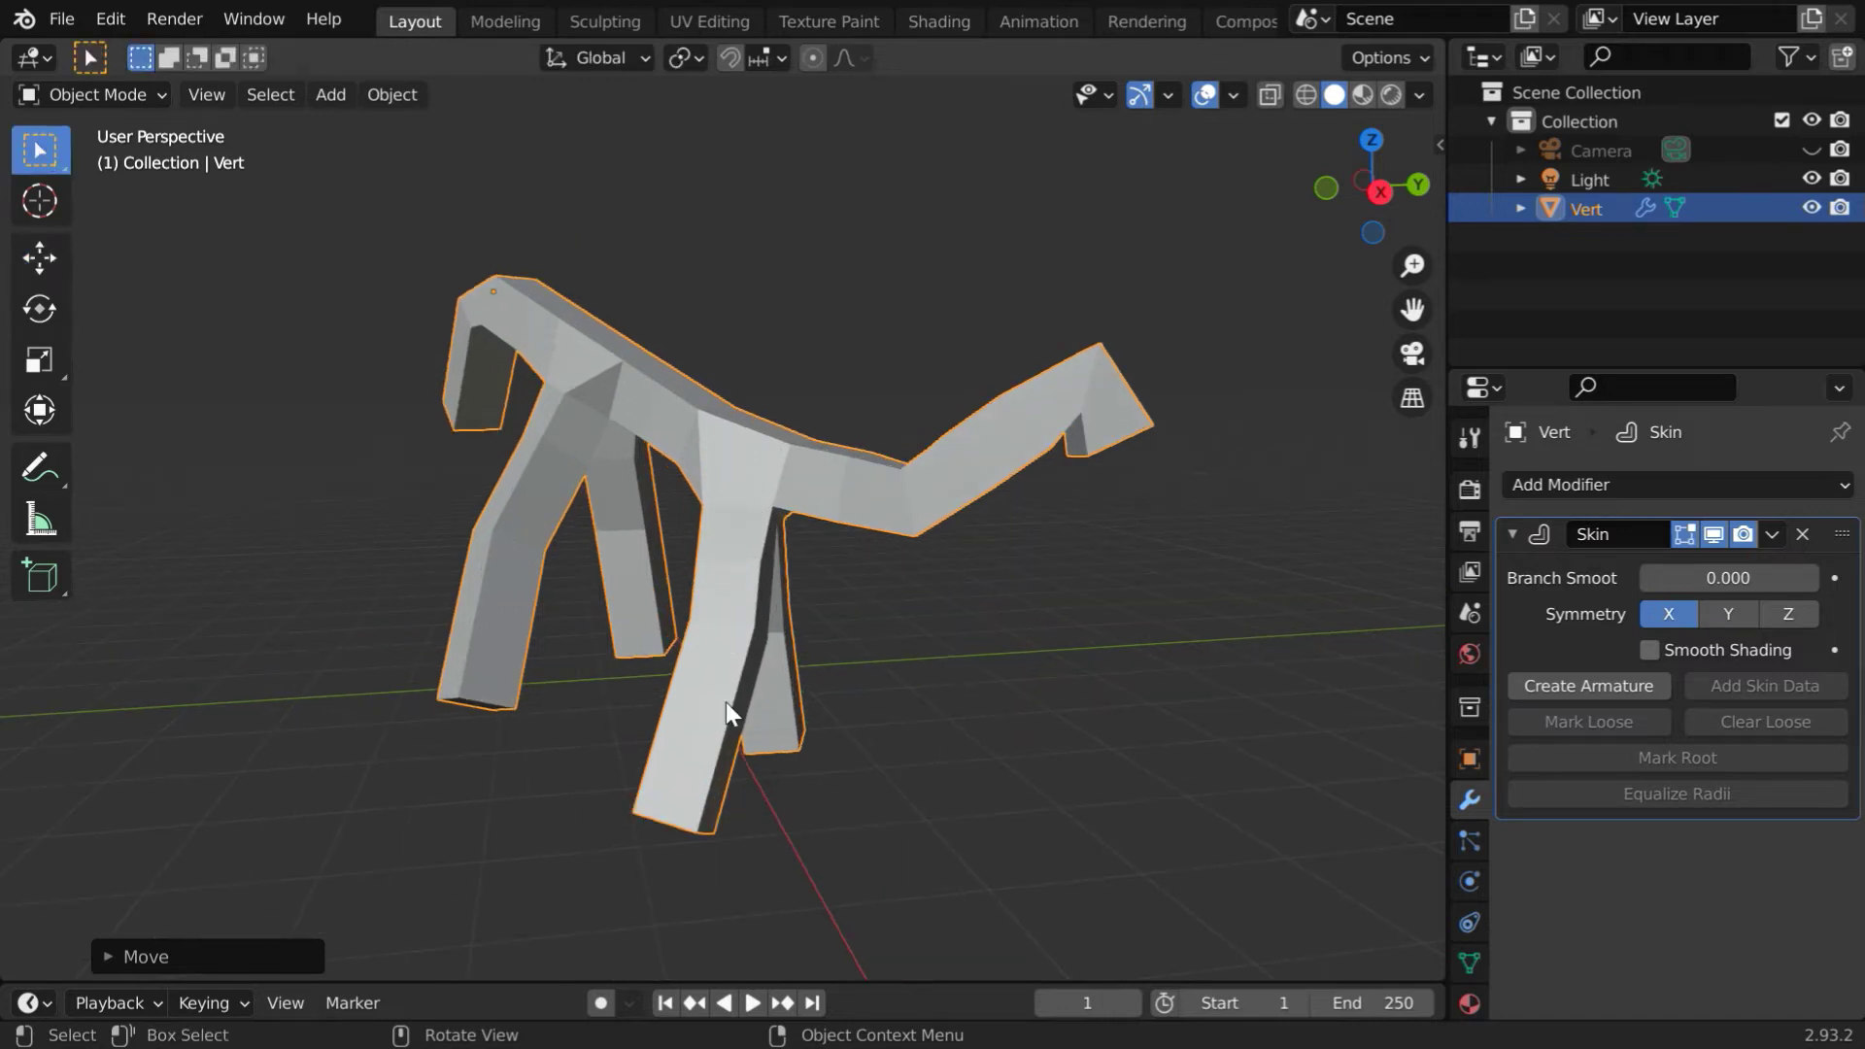
middle_click_drag(726, 702, 714, 633)
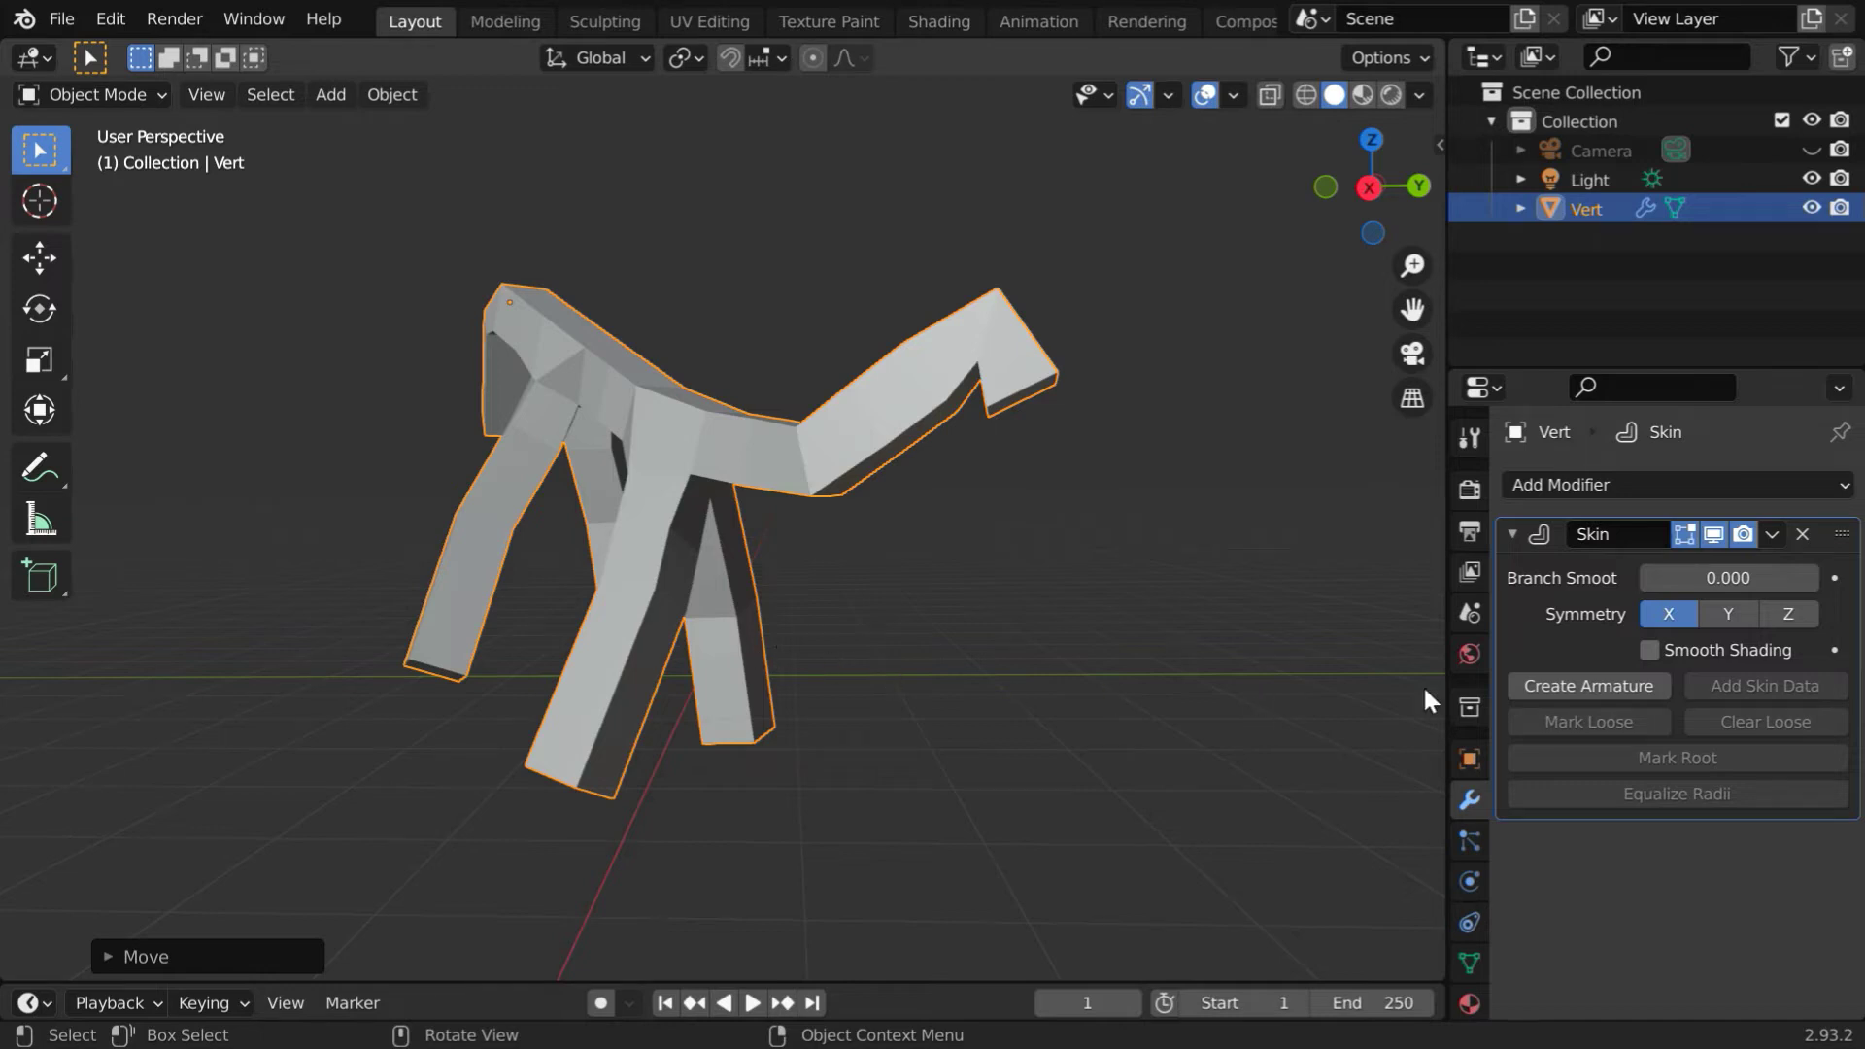
- Toggle the Skin modifier's Smooth Shading on and back off, then collapse its panel
left_click(1649, 650)
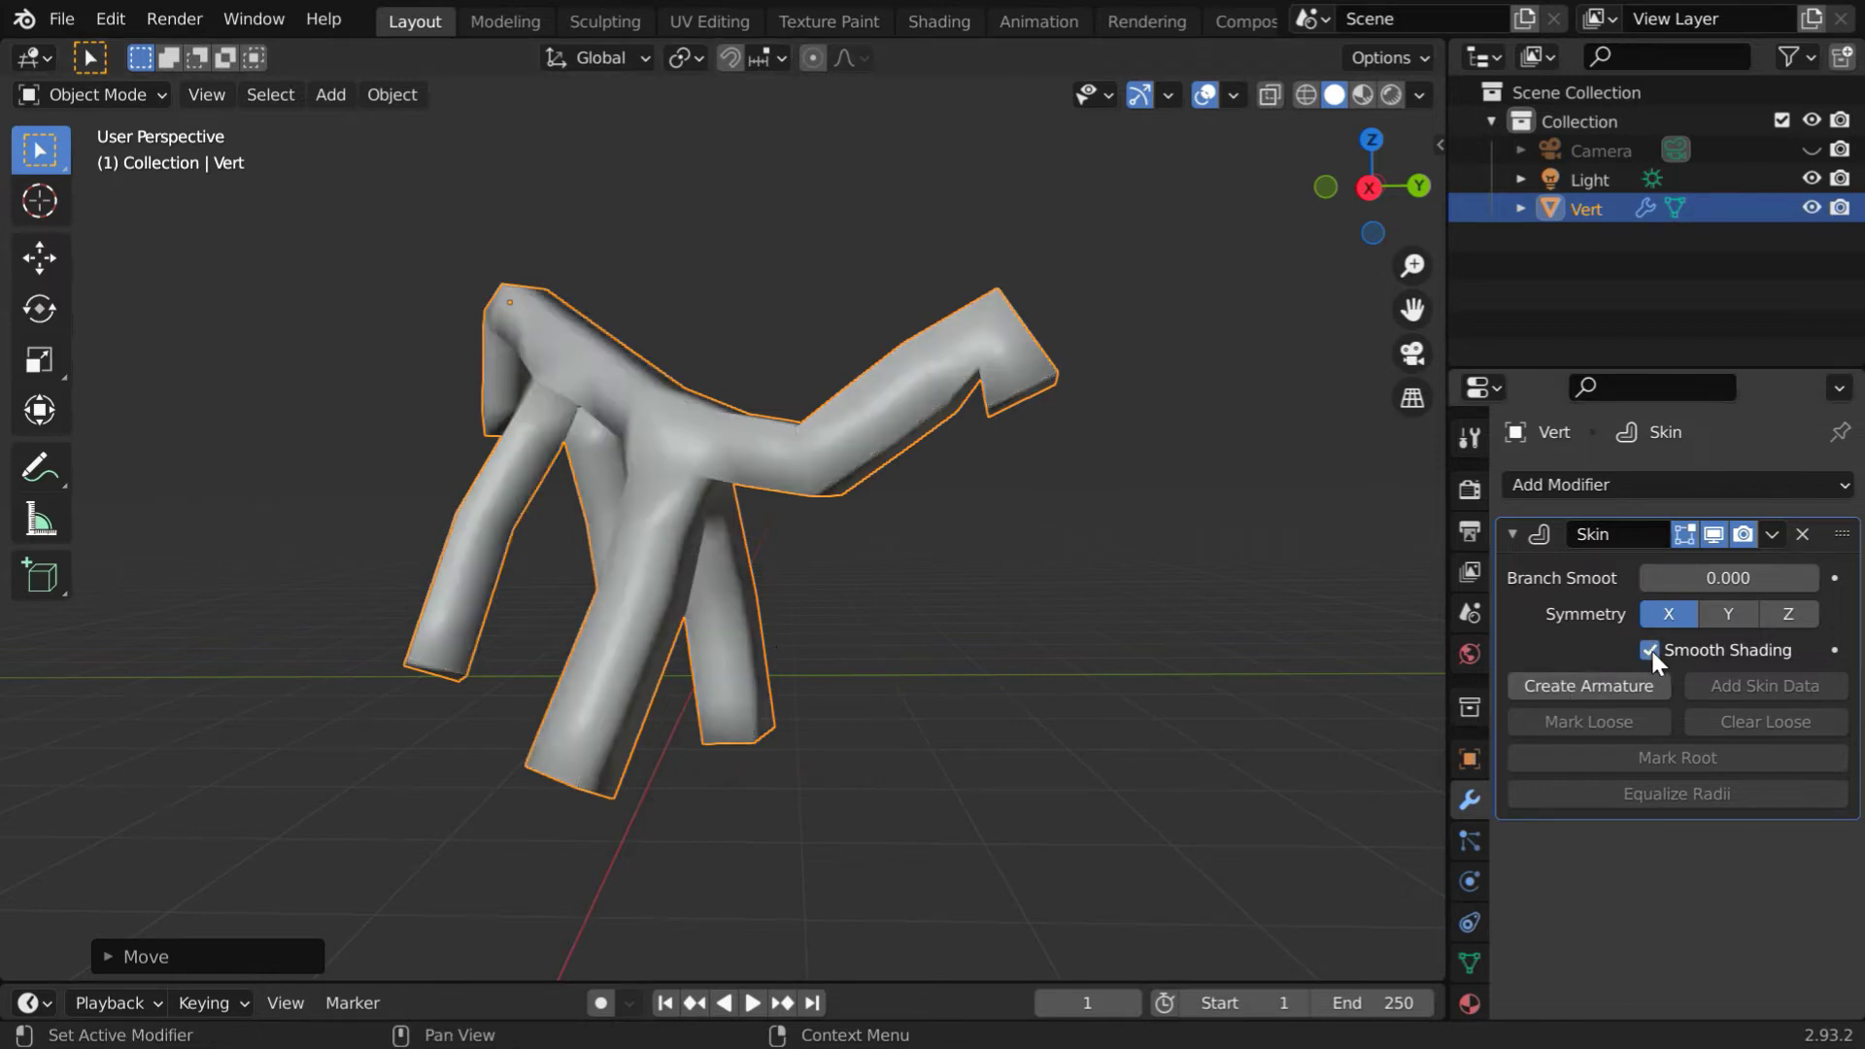
mouse_move(754, 643)
middle_mouse_down()
mouse_move(716, 637)
mouse_move(748, 649)
middle_mouse_up()
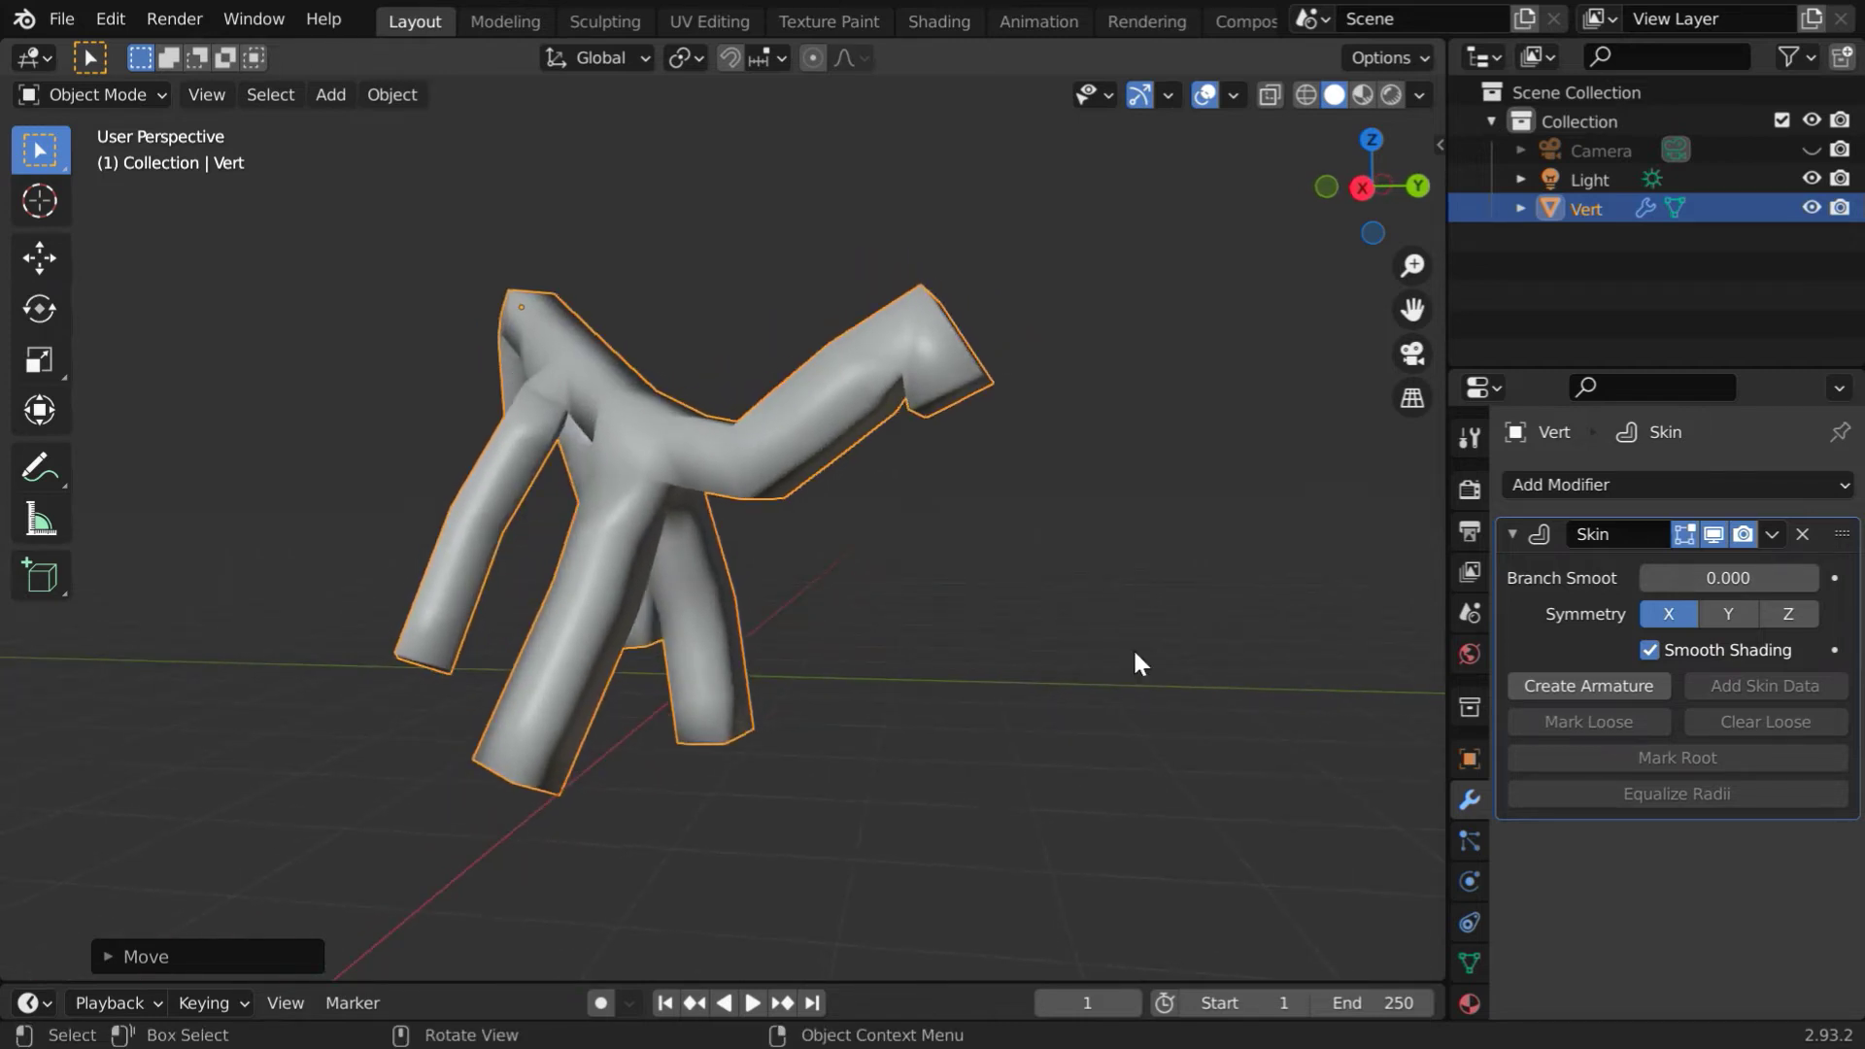
left_click(1647, 651)
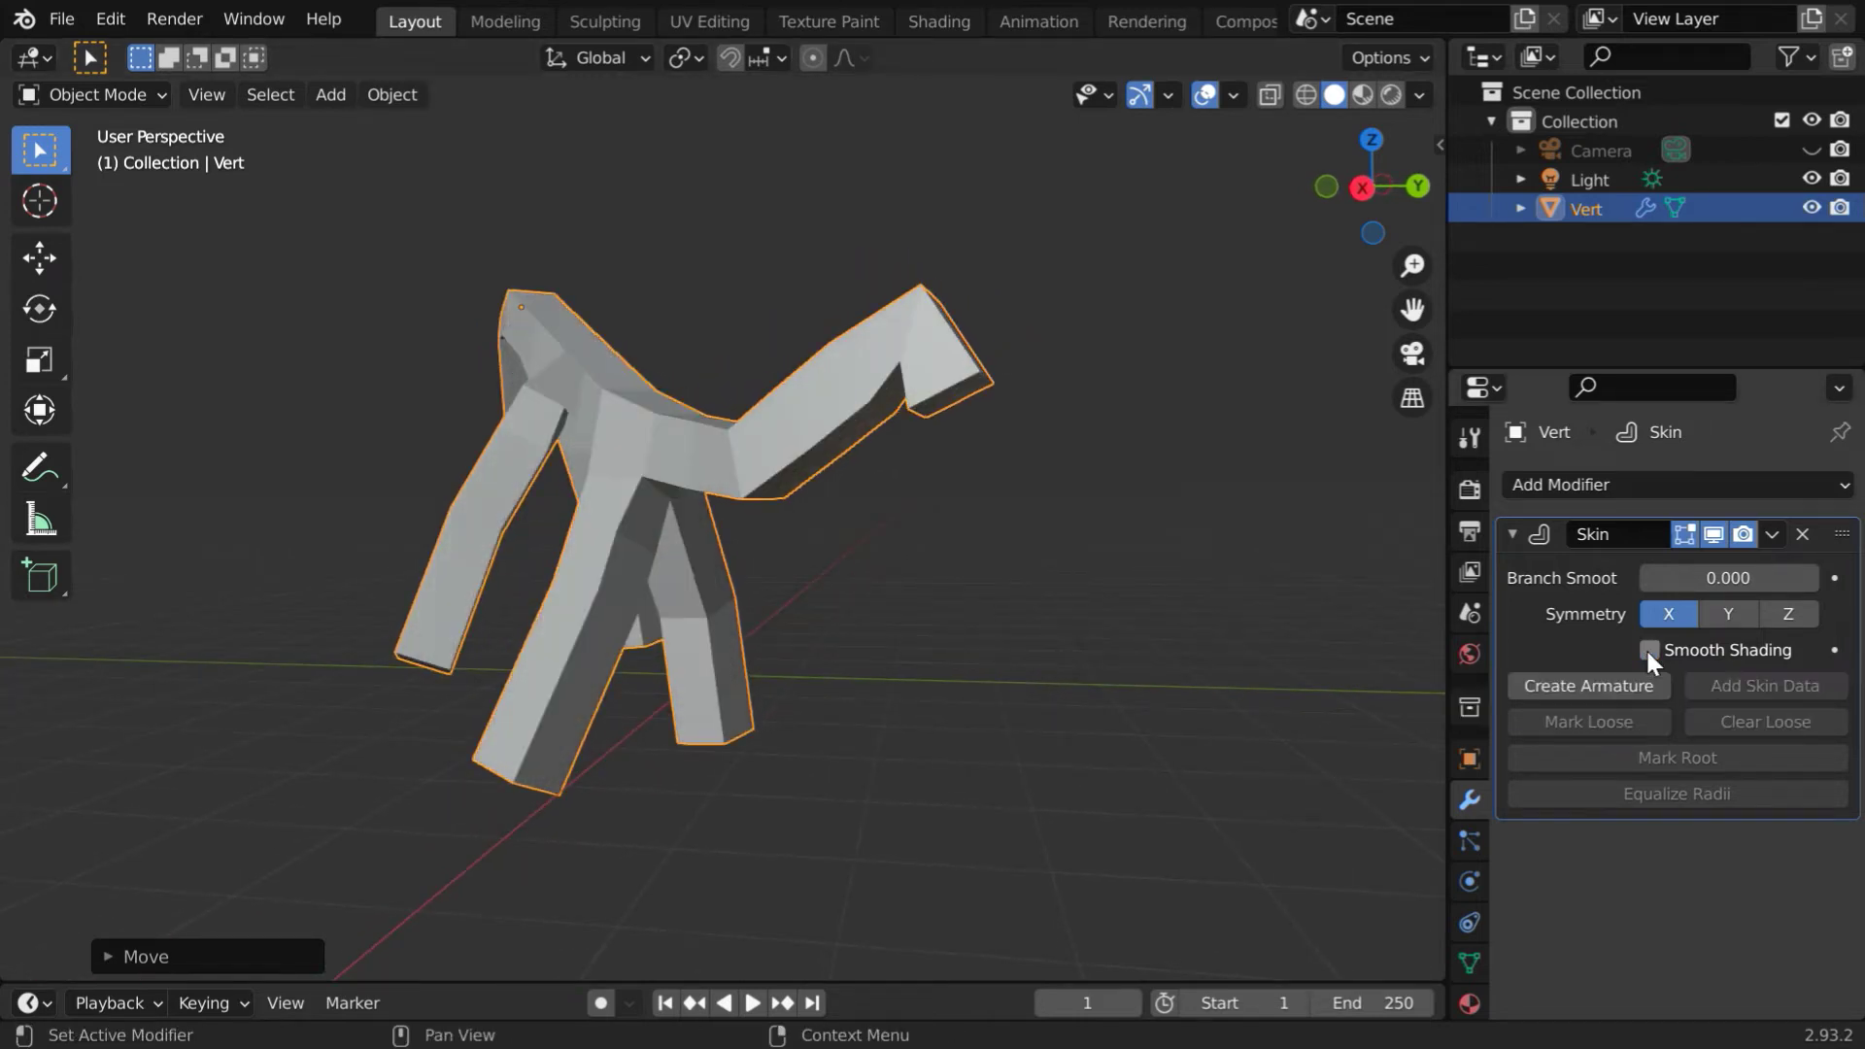
left_click(1512, 534)
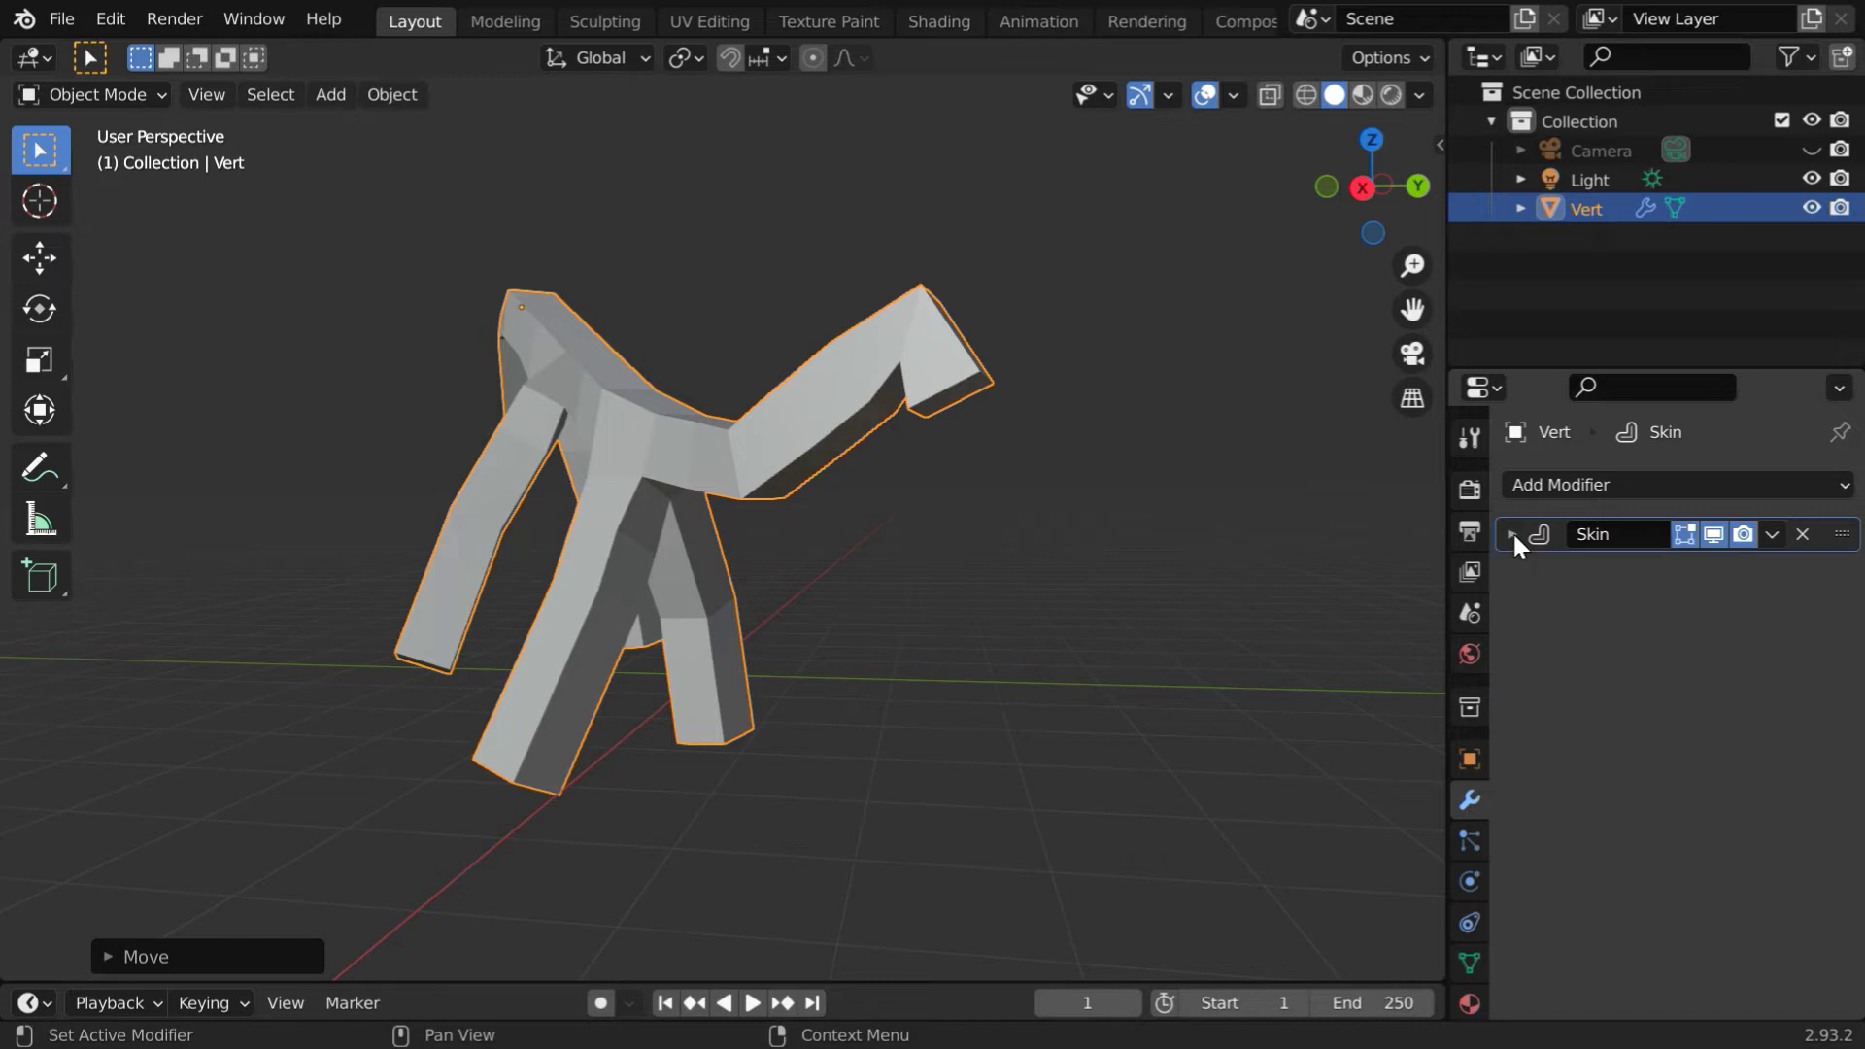
- Add a Subdivision Surface modifier with Levels Viewport 4 and Render 4
left_click(1520, 491)
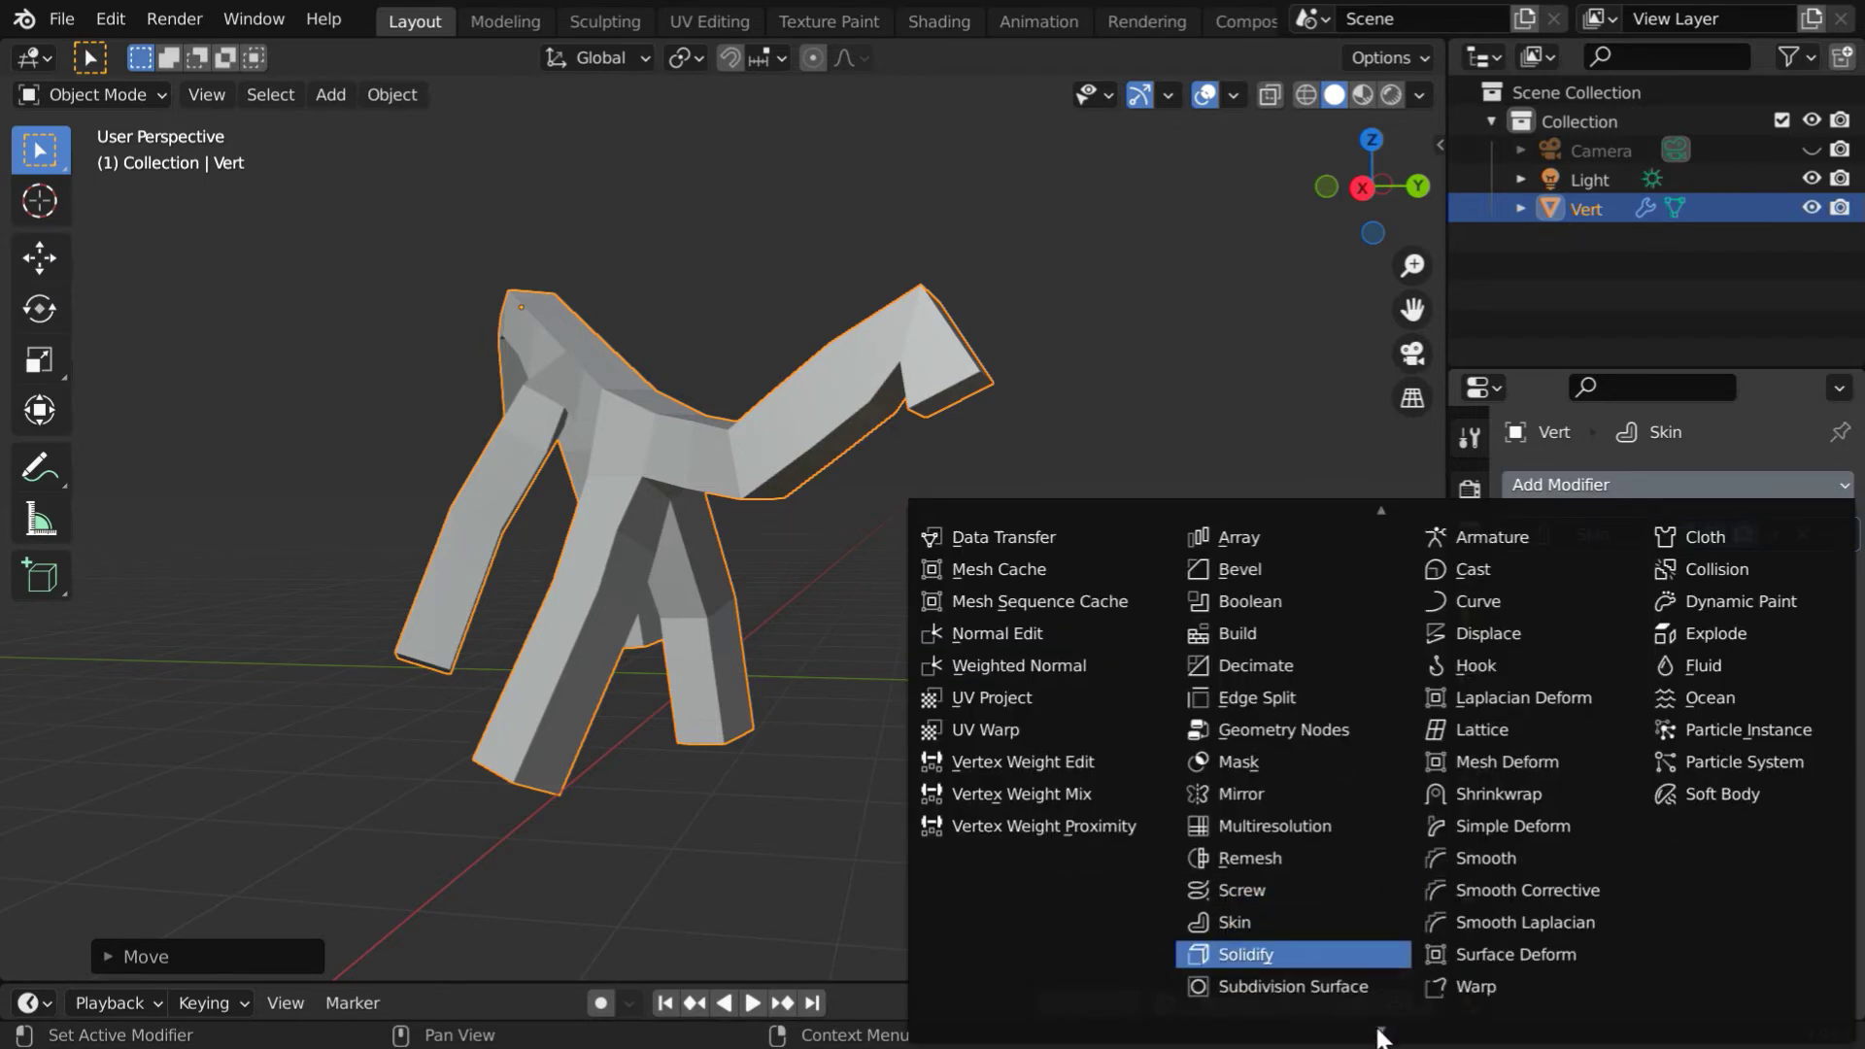
left_click(1332, 886)
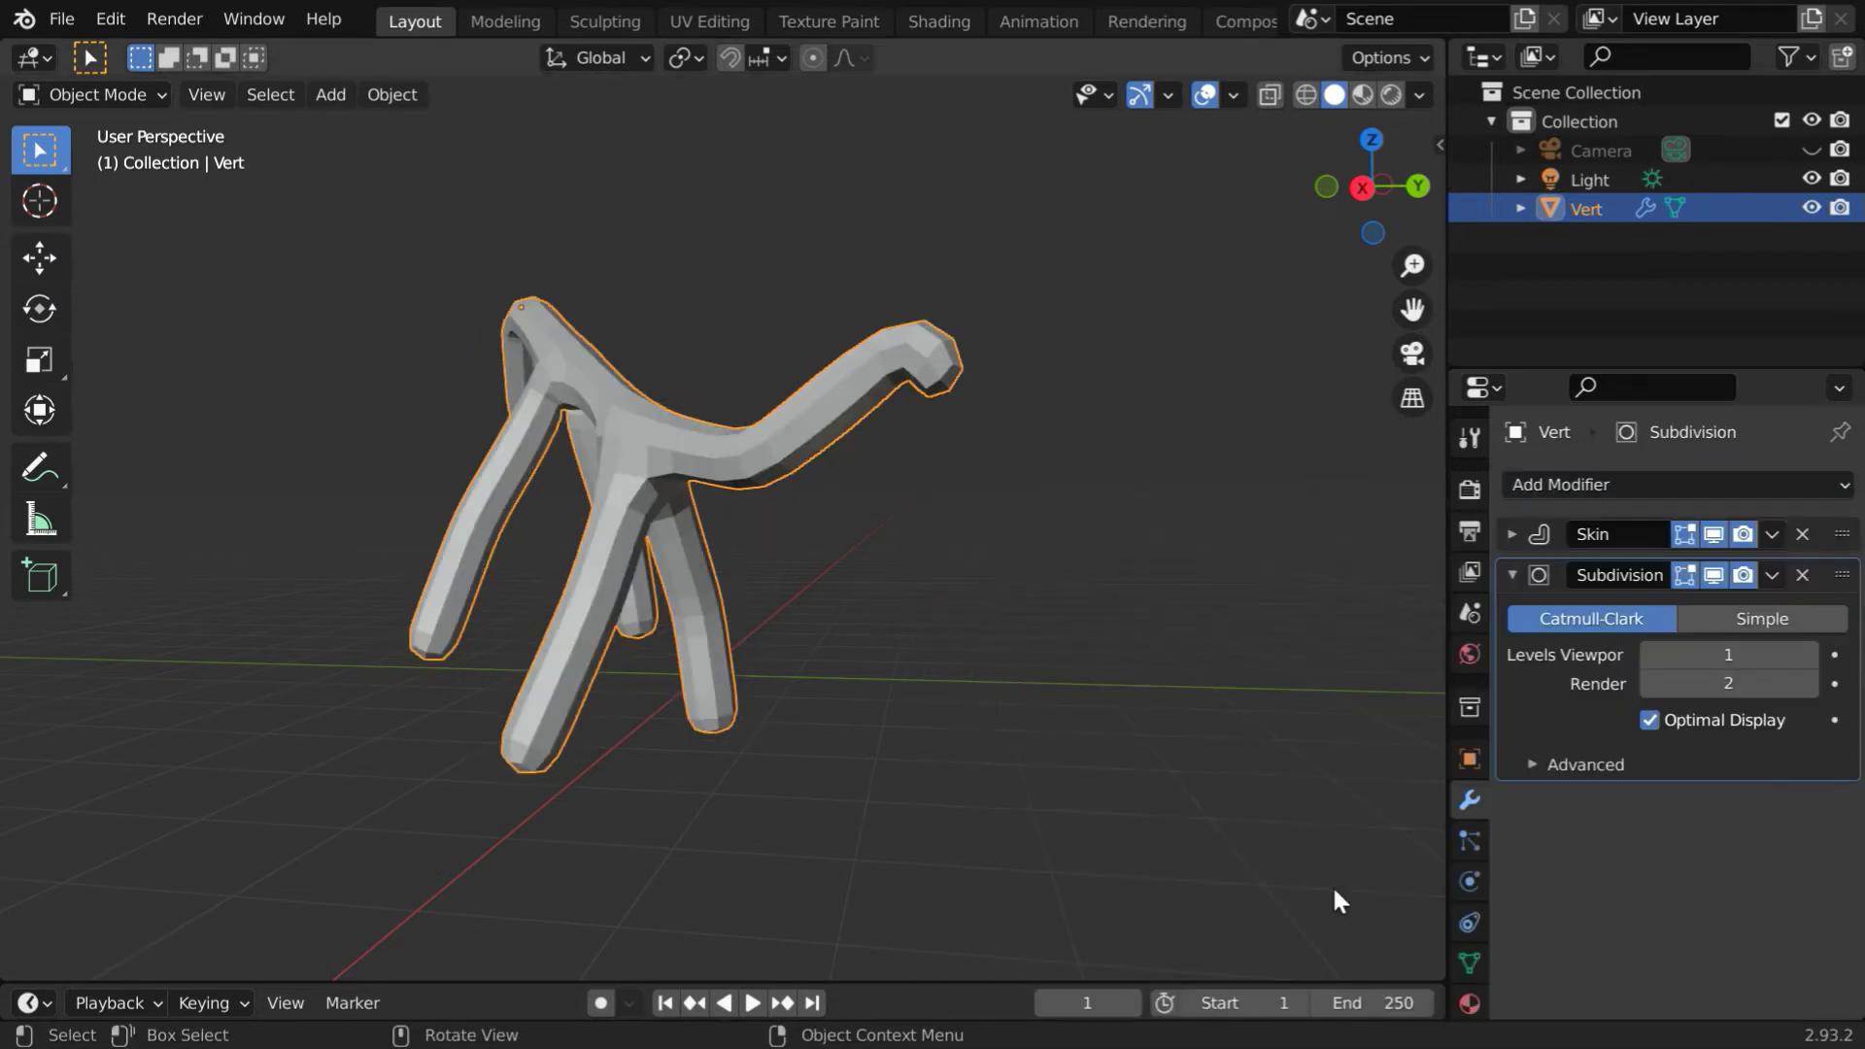
left_click(1810, 656)
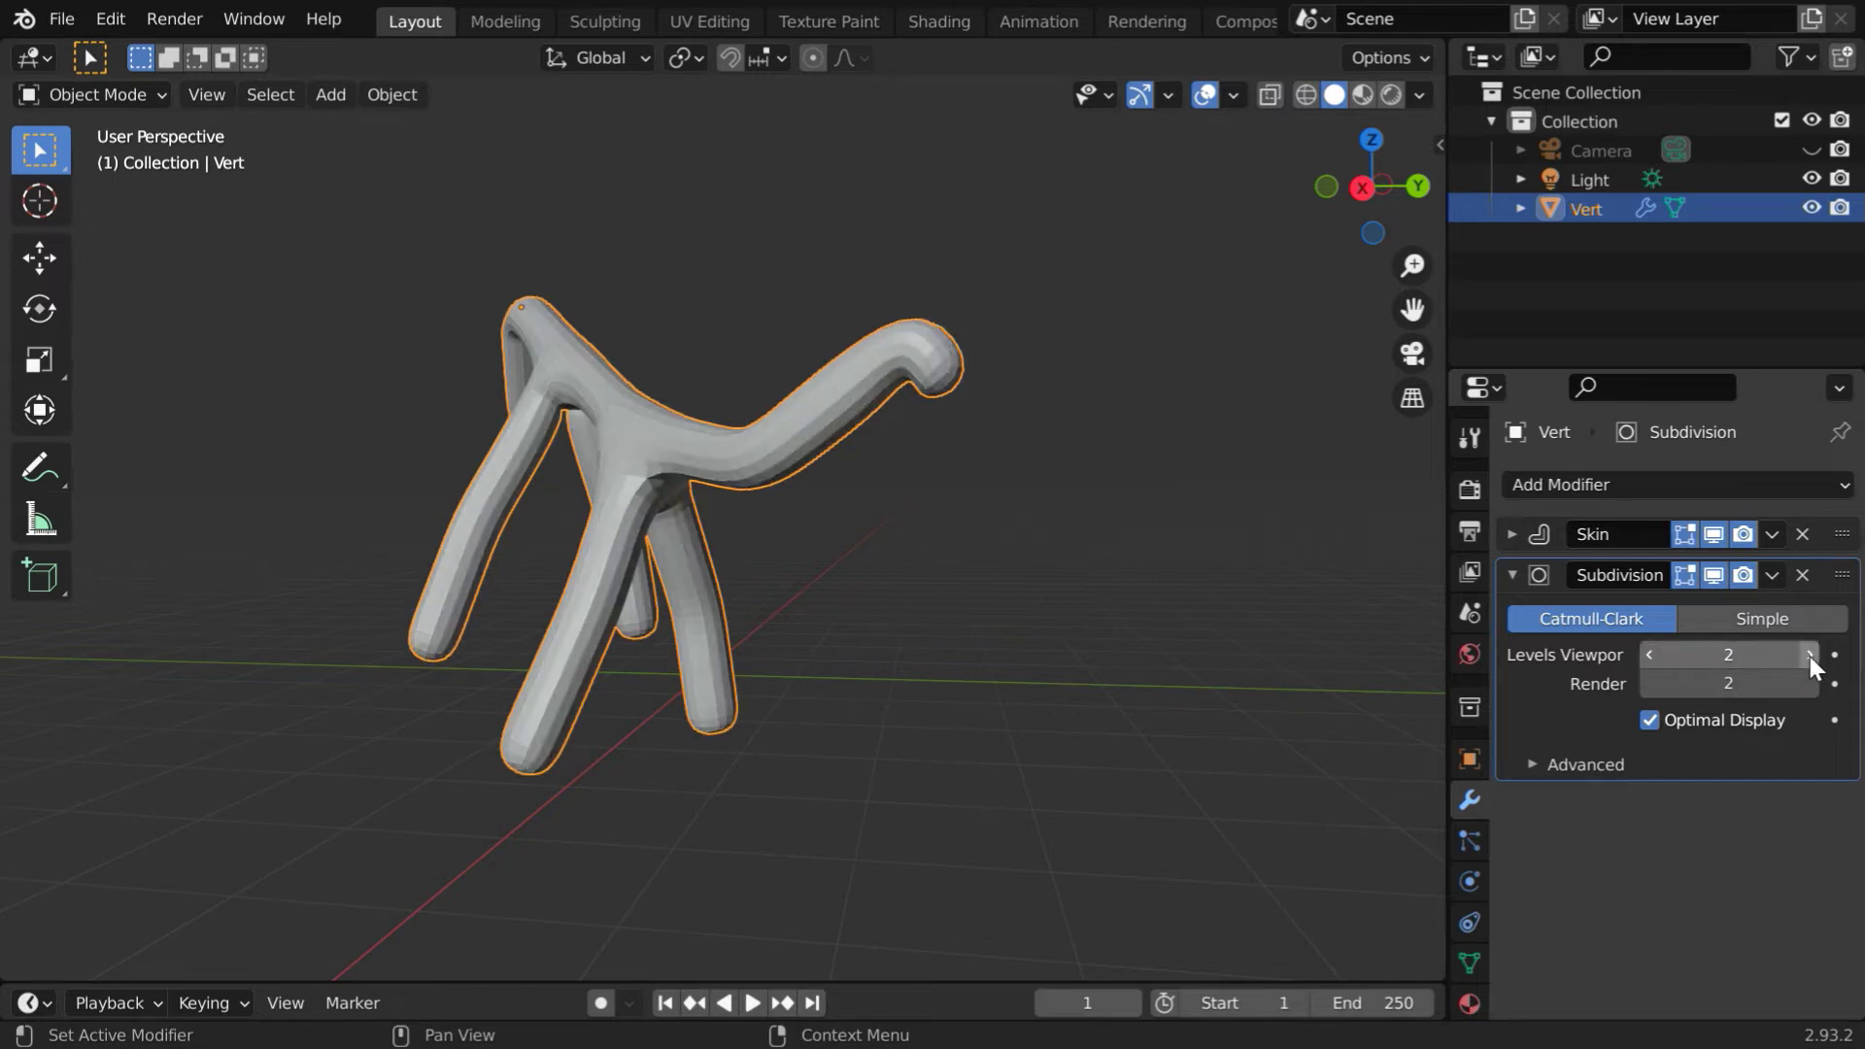
left_click(1810, 656)
left_click(1810, 656)
left_click(1806, 683)
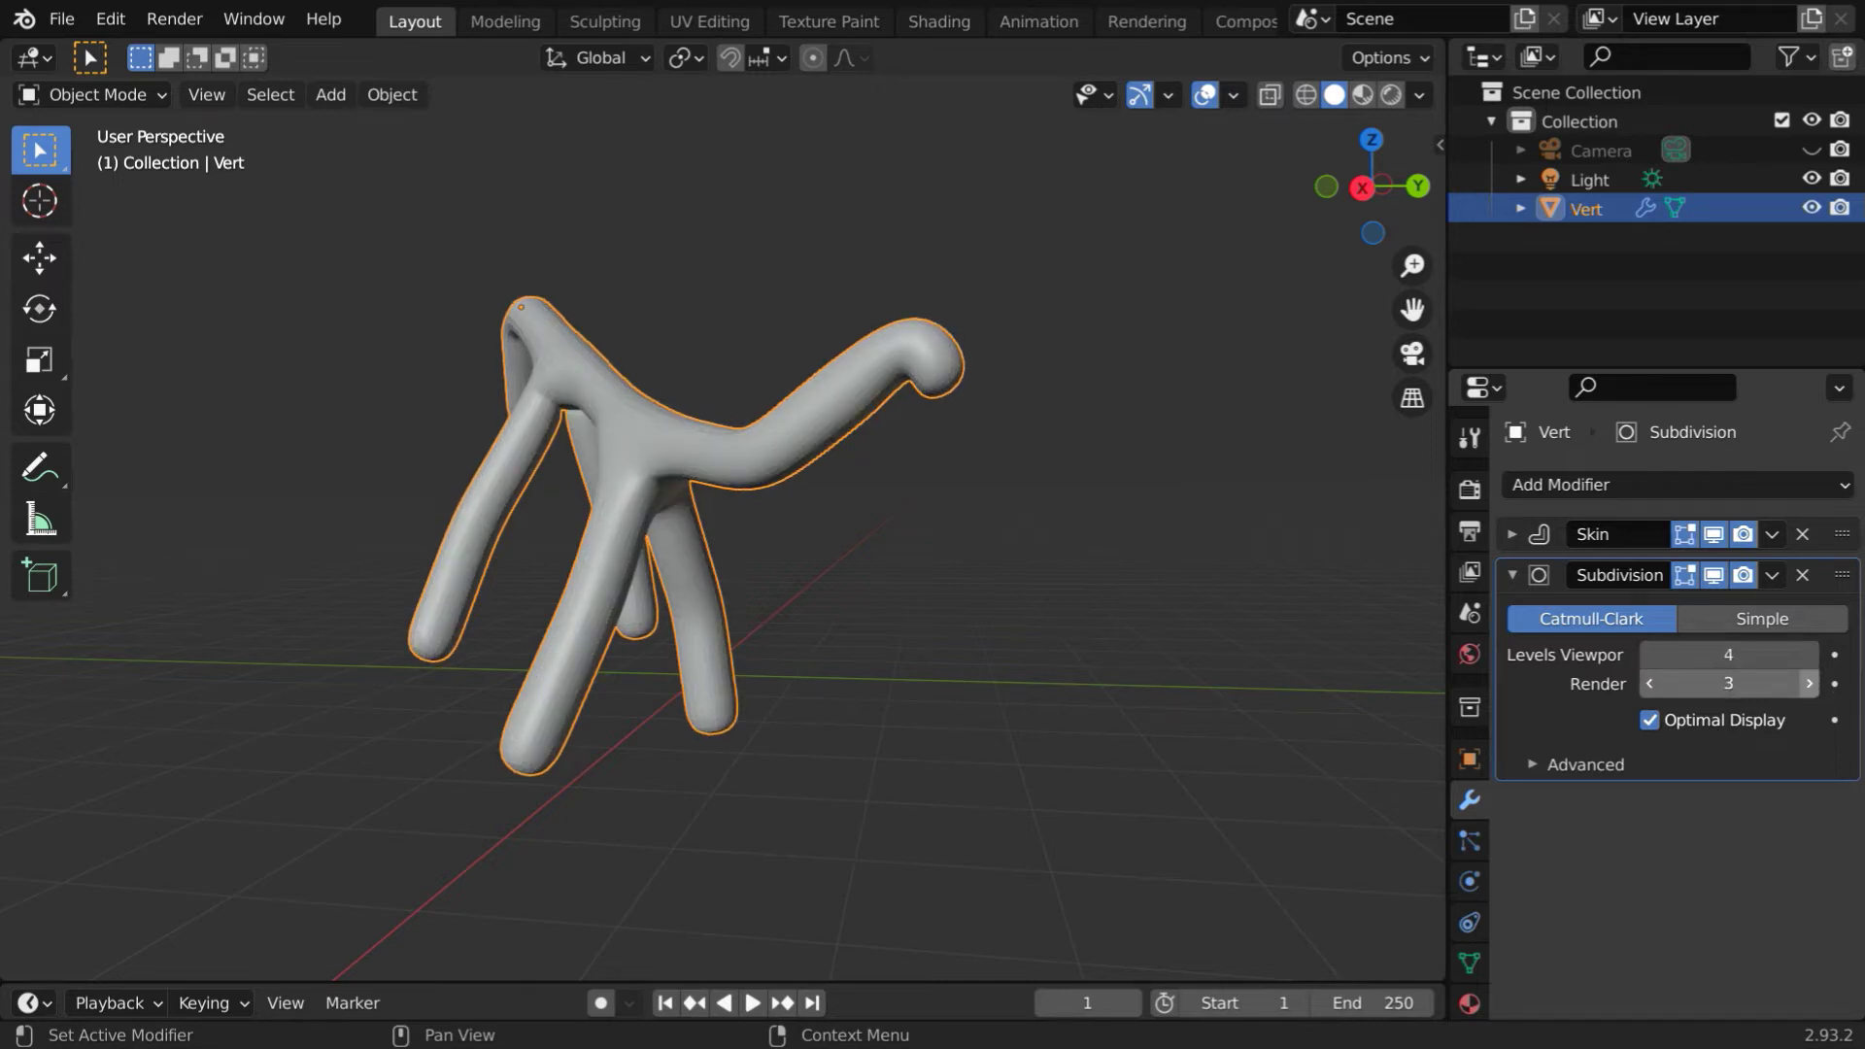
left_click(1809, 683)
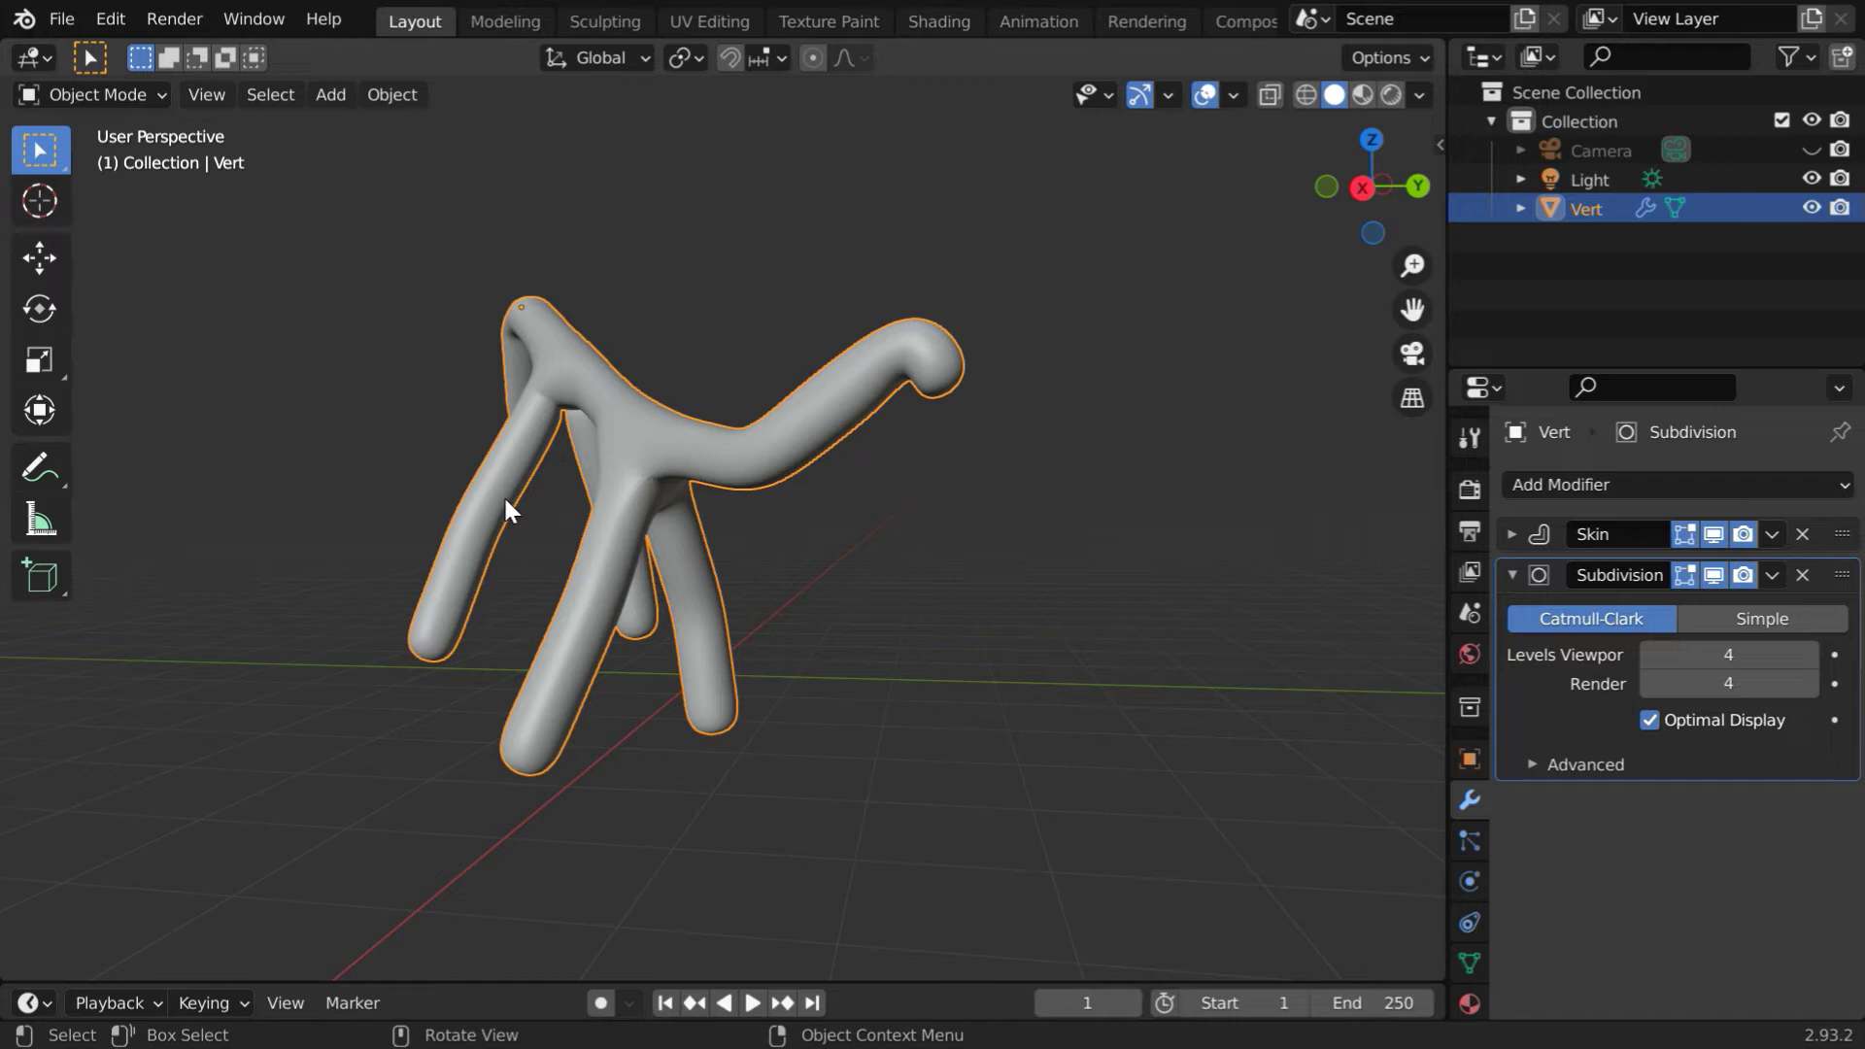
middle_click_drag(618, 641, 744, 653)
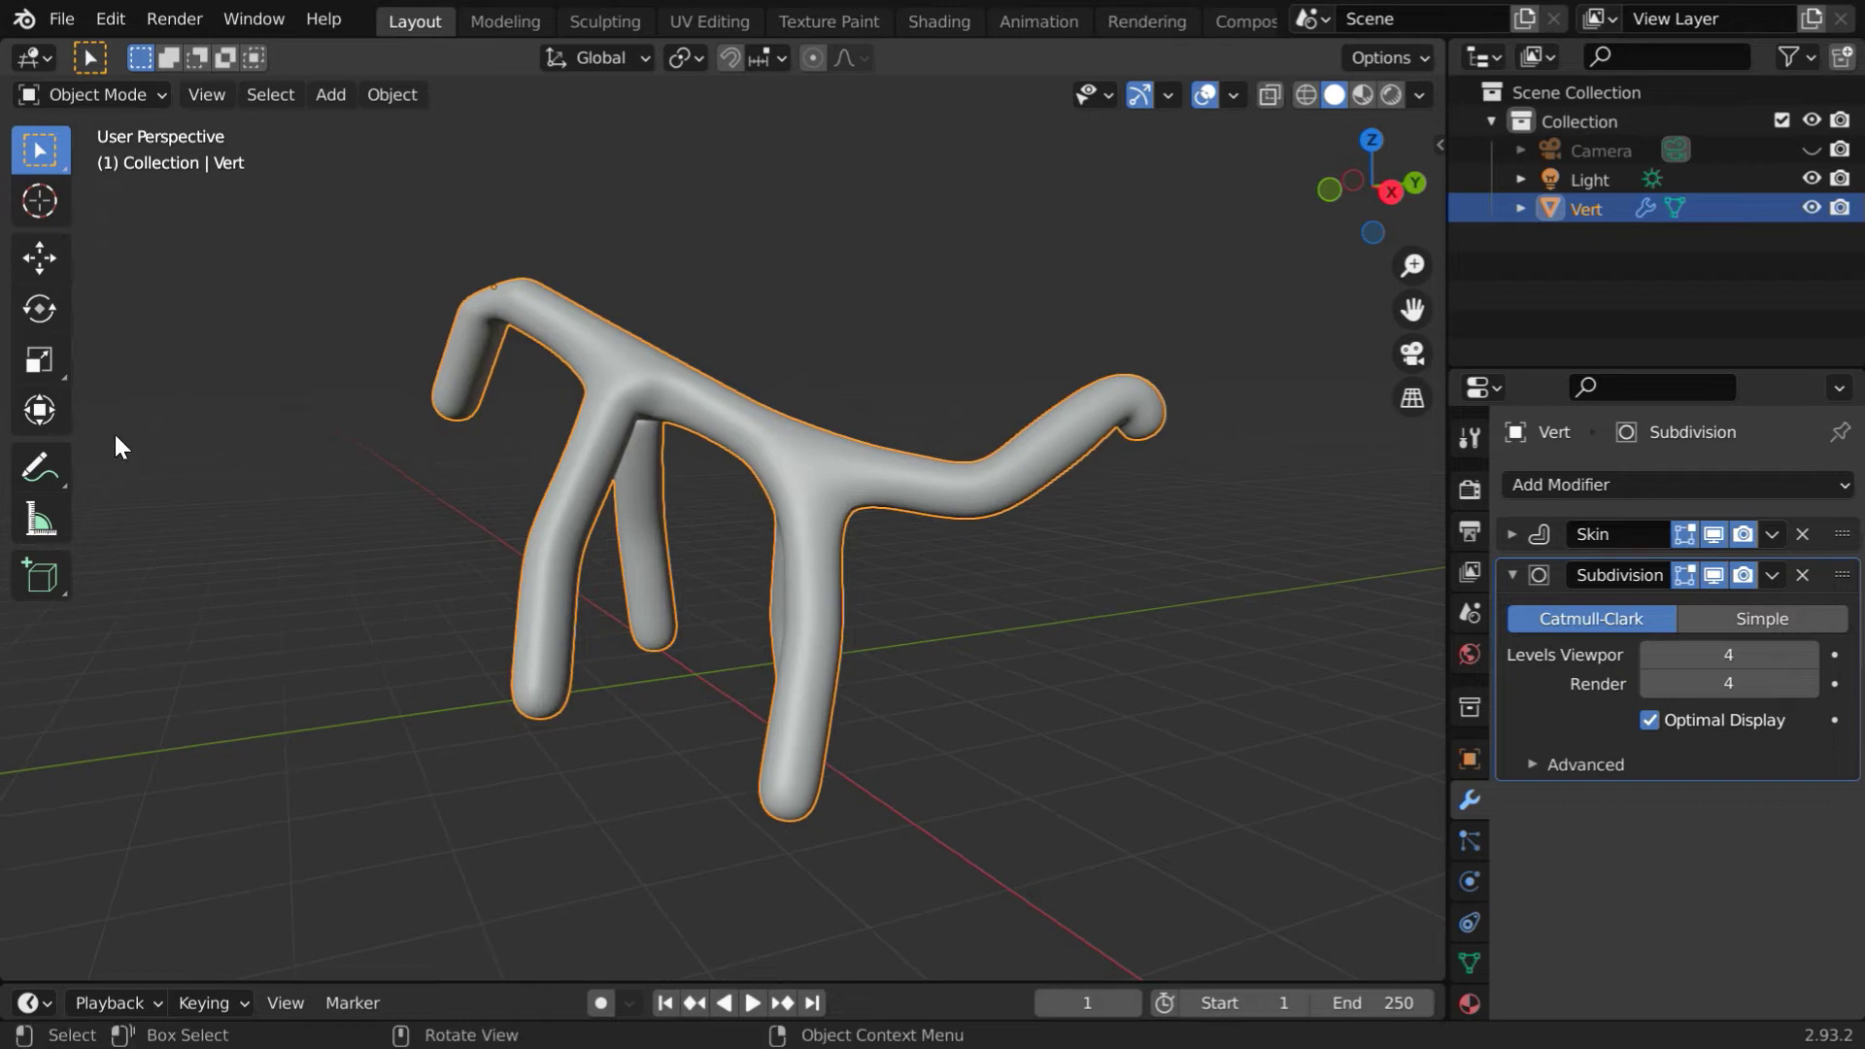
- Rotate the creature slightly around the view axis and lower it along Z
left_click(39, 309)
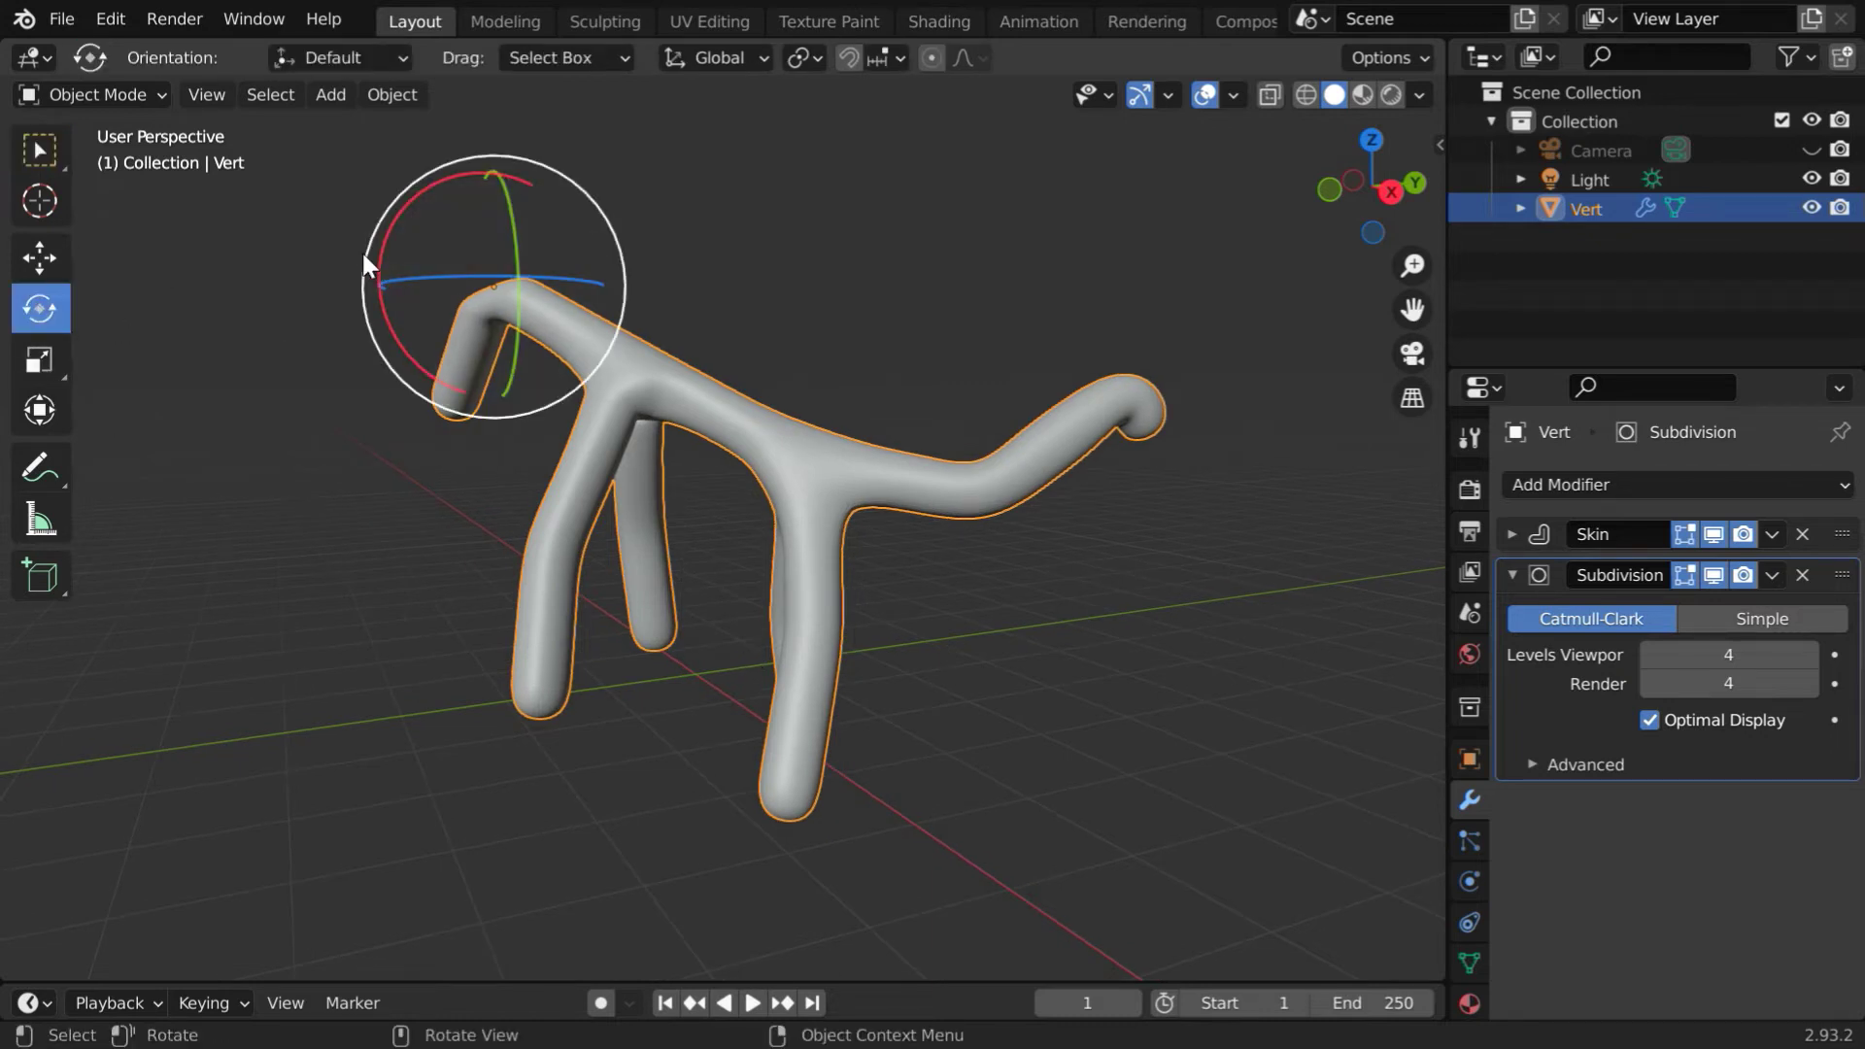
left_click_drag(362, 262, 356, 299)
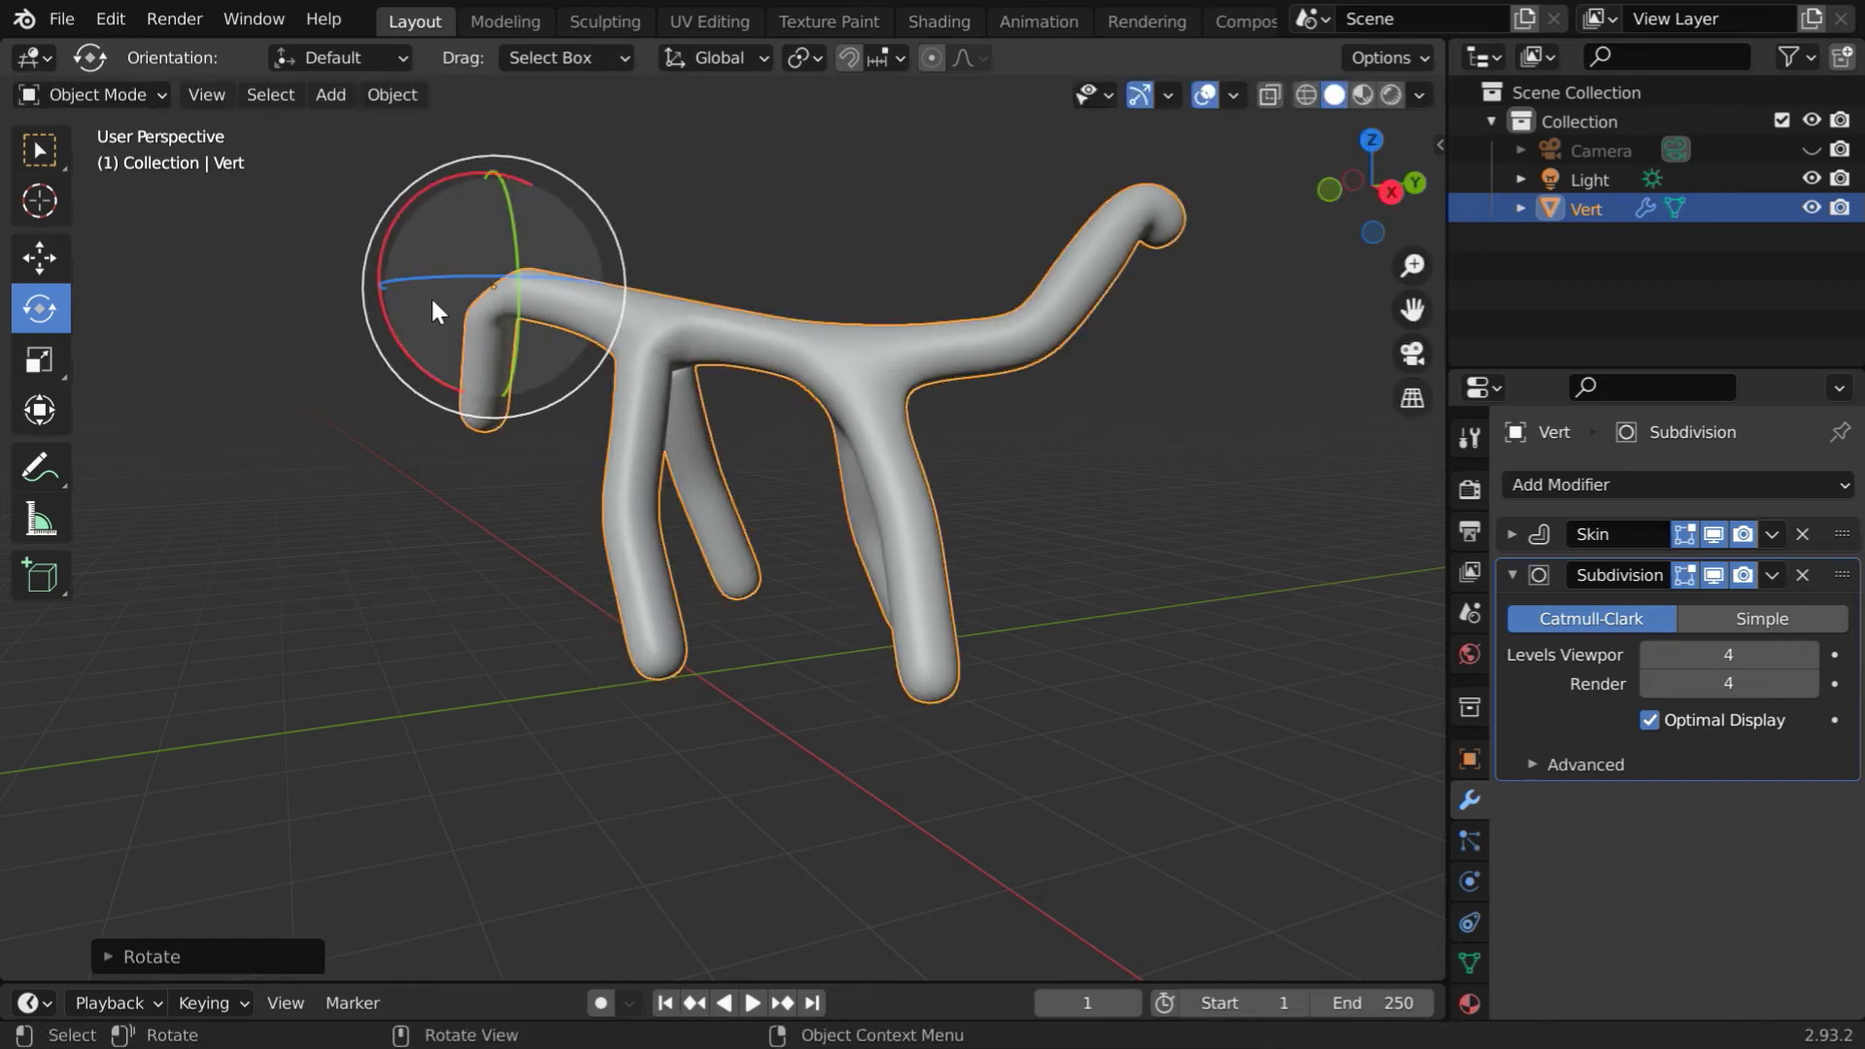
left_click(40, 258)
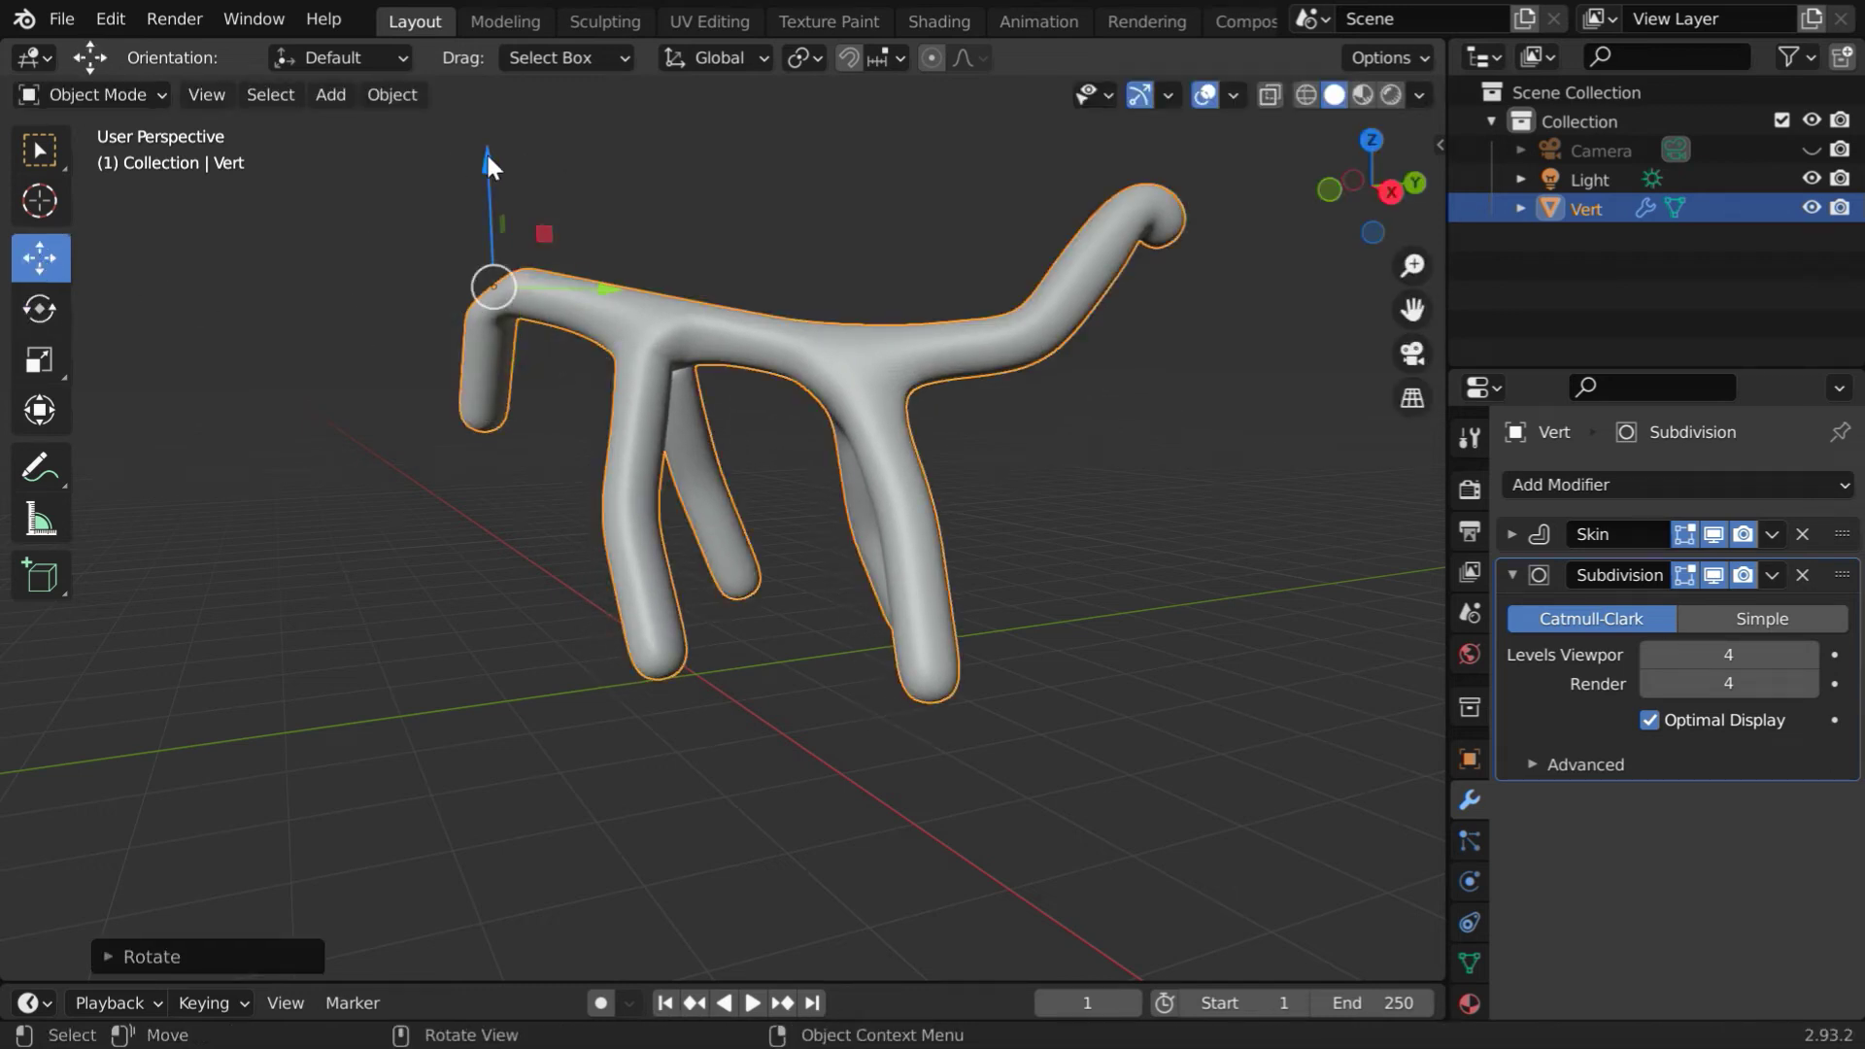
left_click_drag(487, 158, 485, 216)
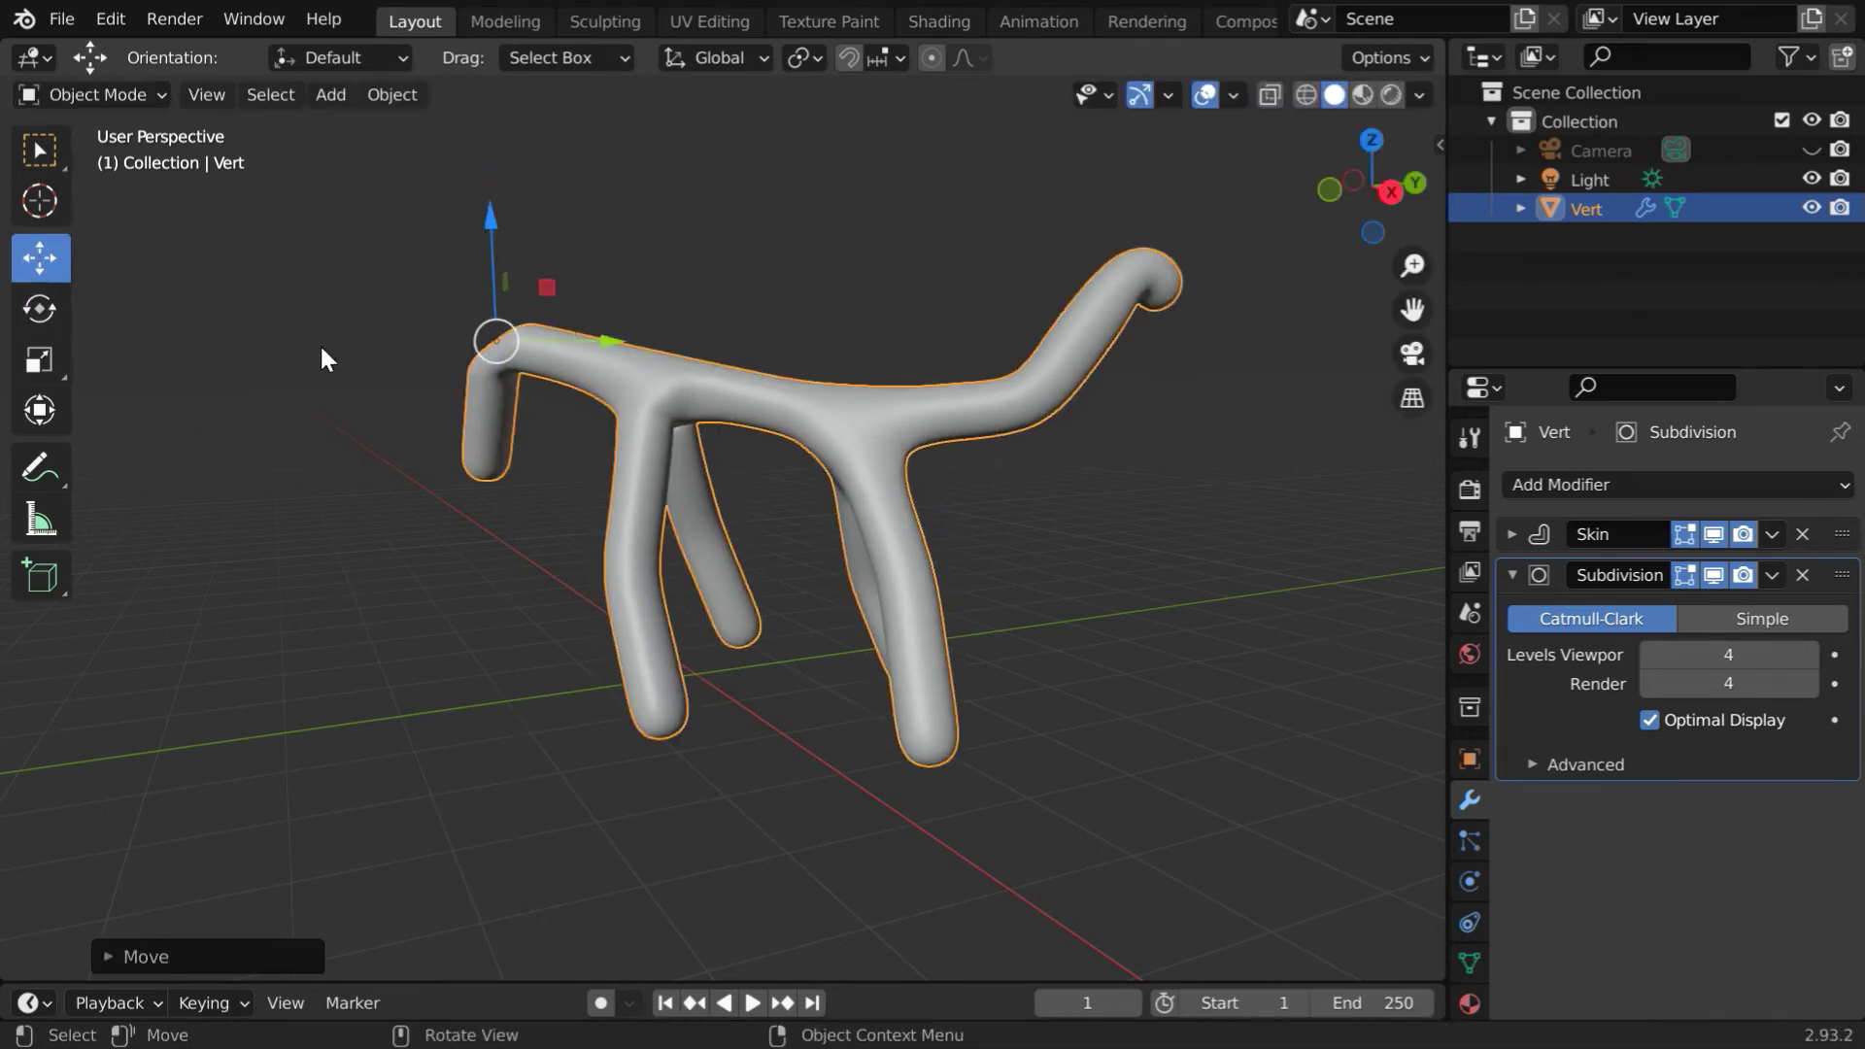
left_click(39, 149)
middle_click_drag(1059, 650, 976, 686)
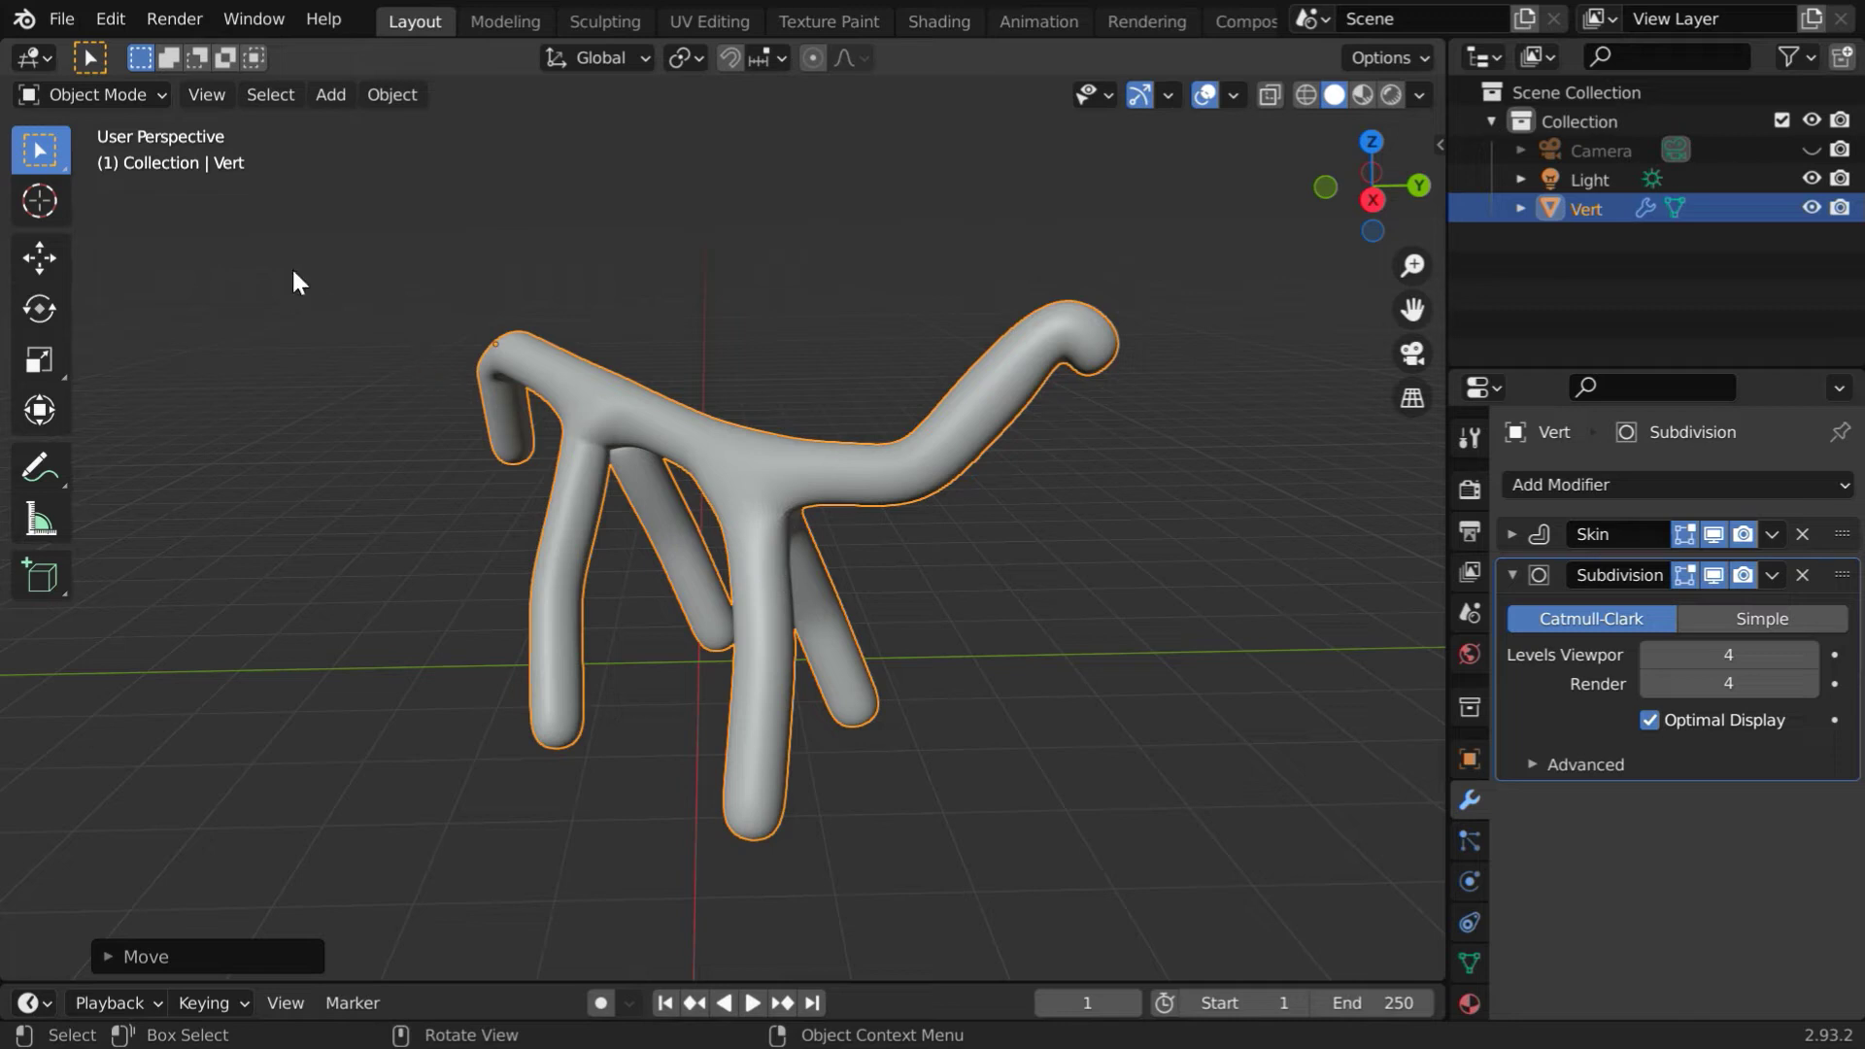
left_click(103, 94)
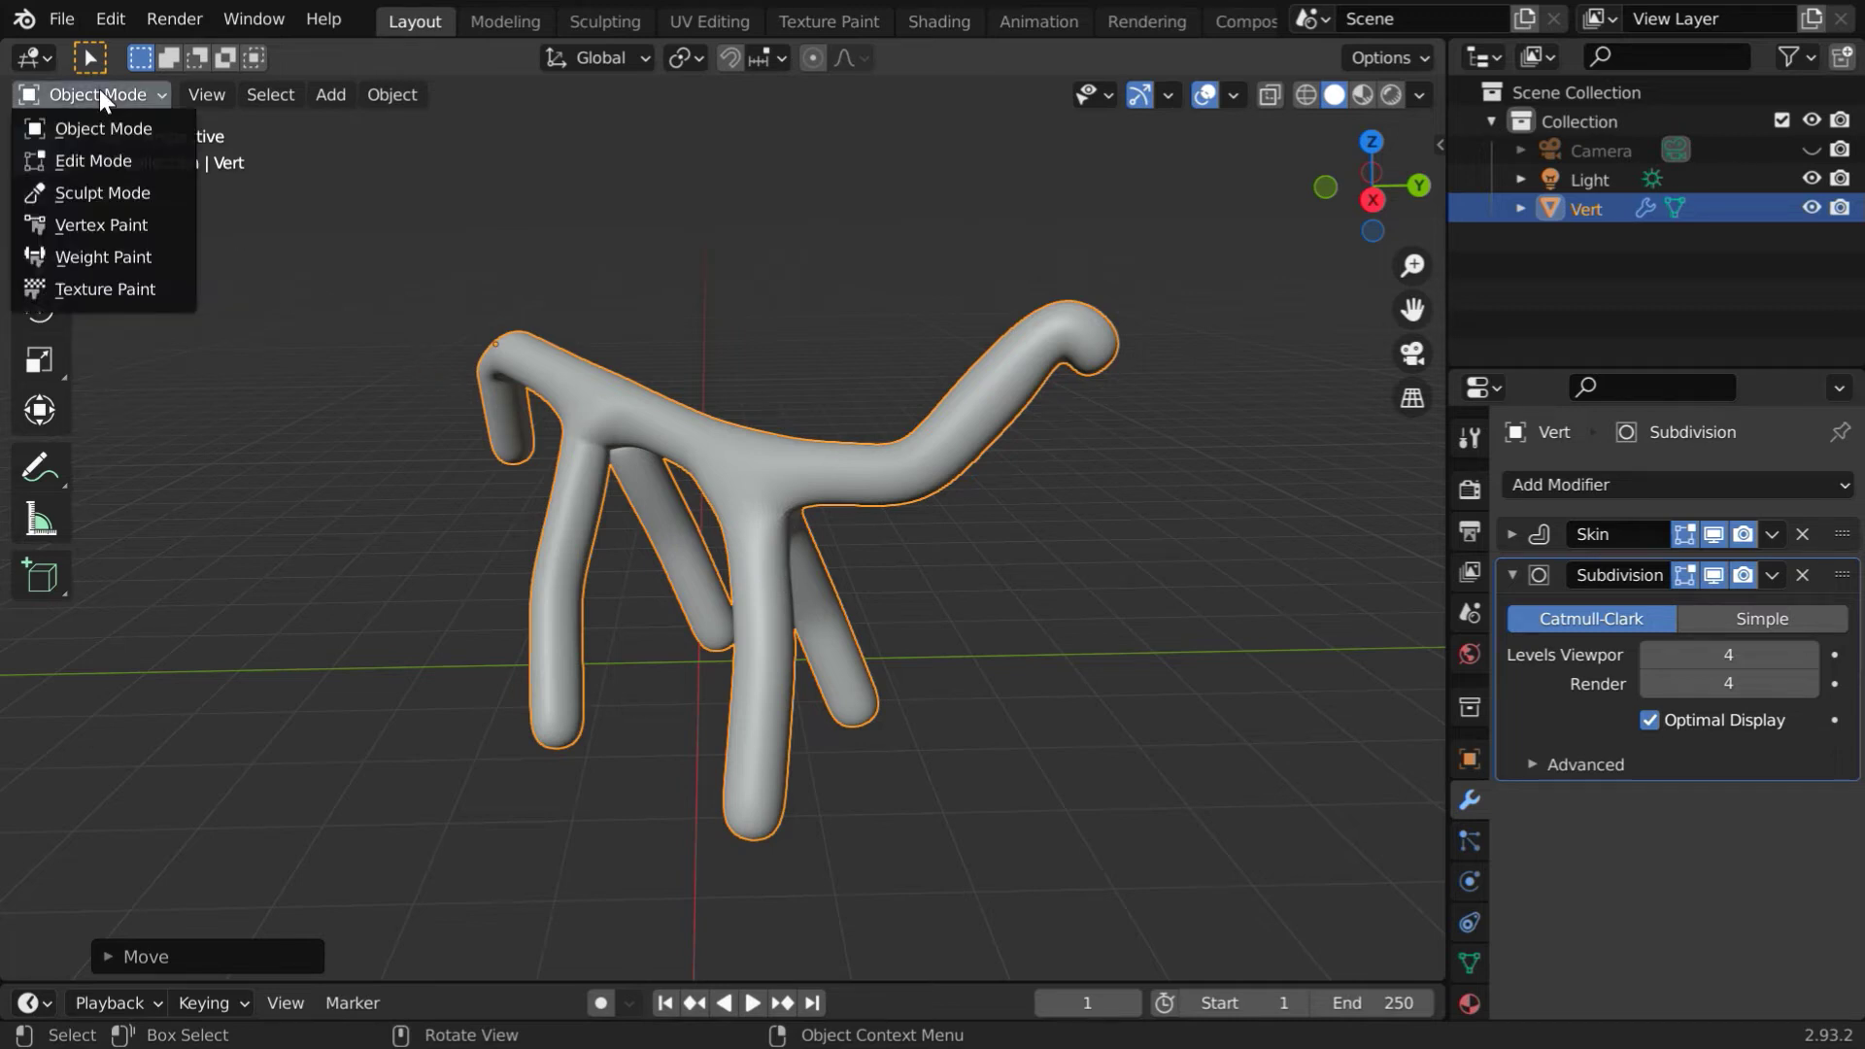
- In Edit Mode, Skin Resize all vertices by a factor of about 1.85 to thicken the creature
left_click(120, 157)
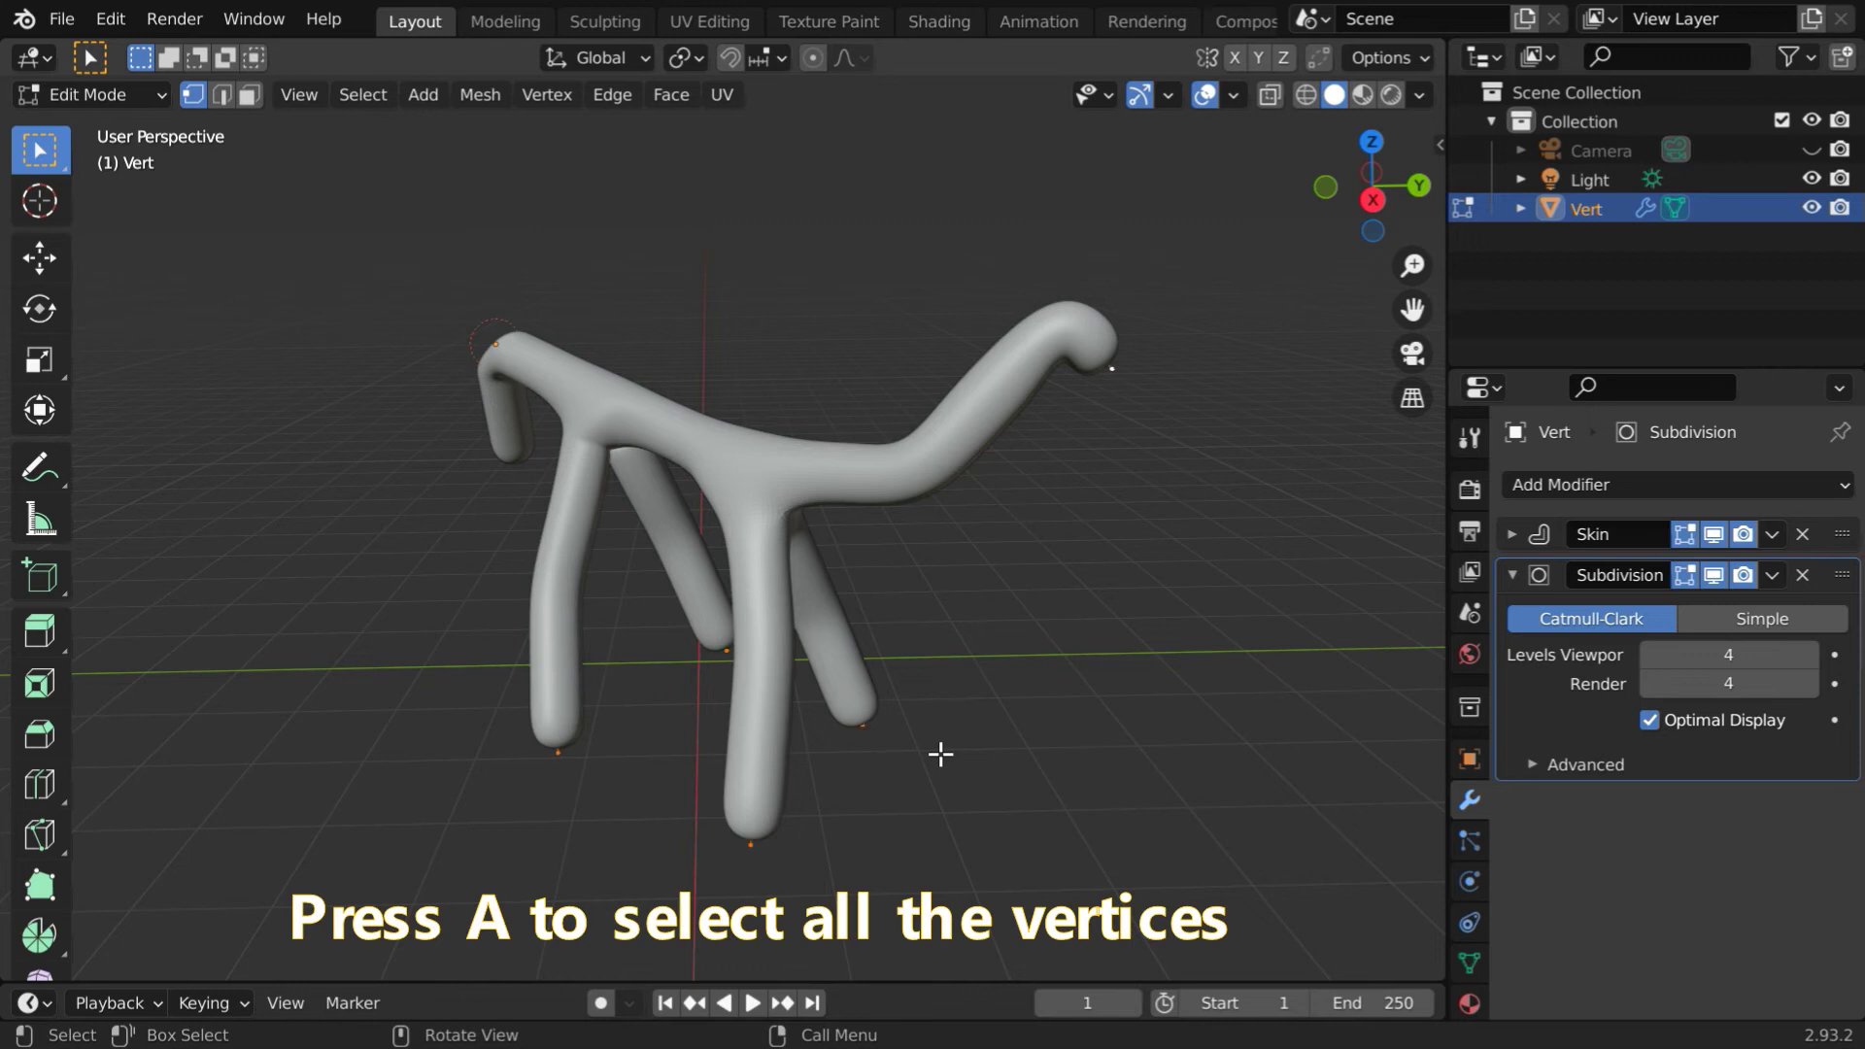
left_click(479, 94)
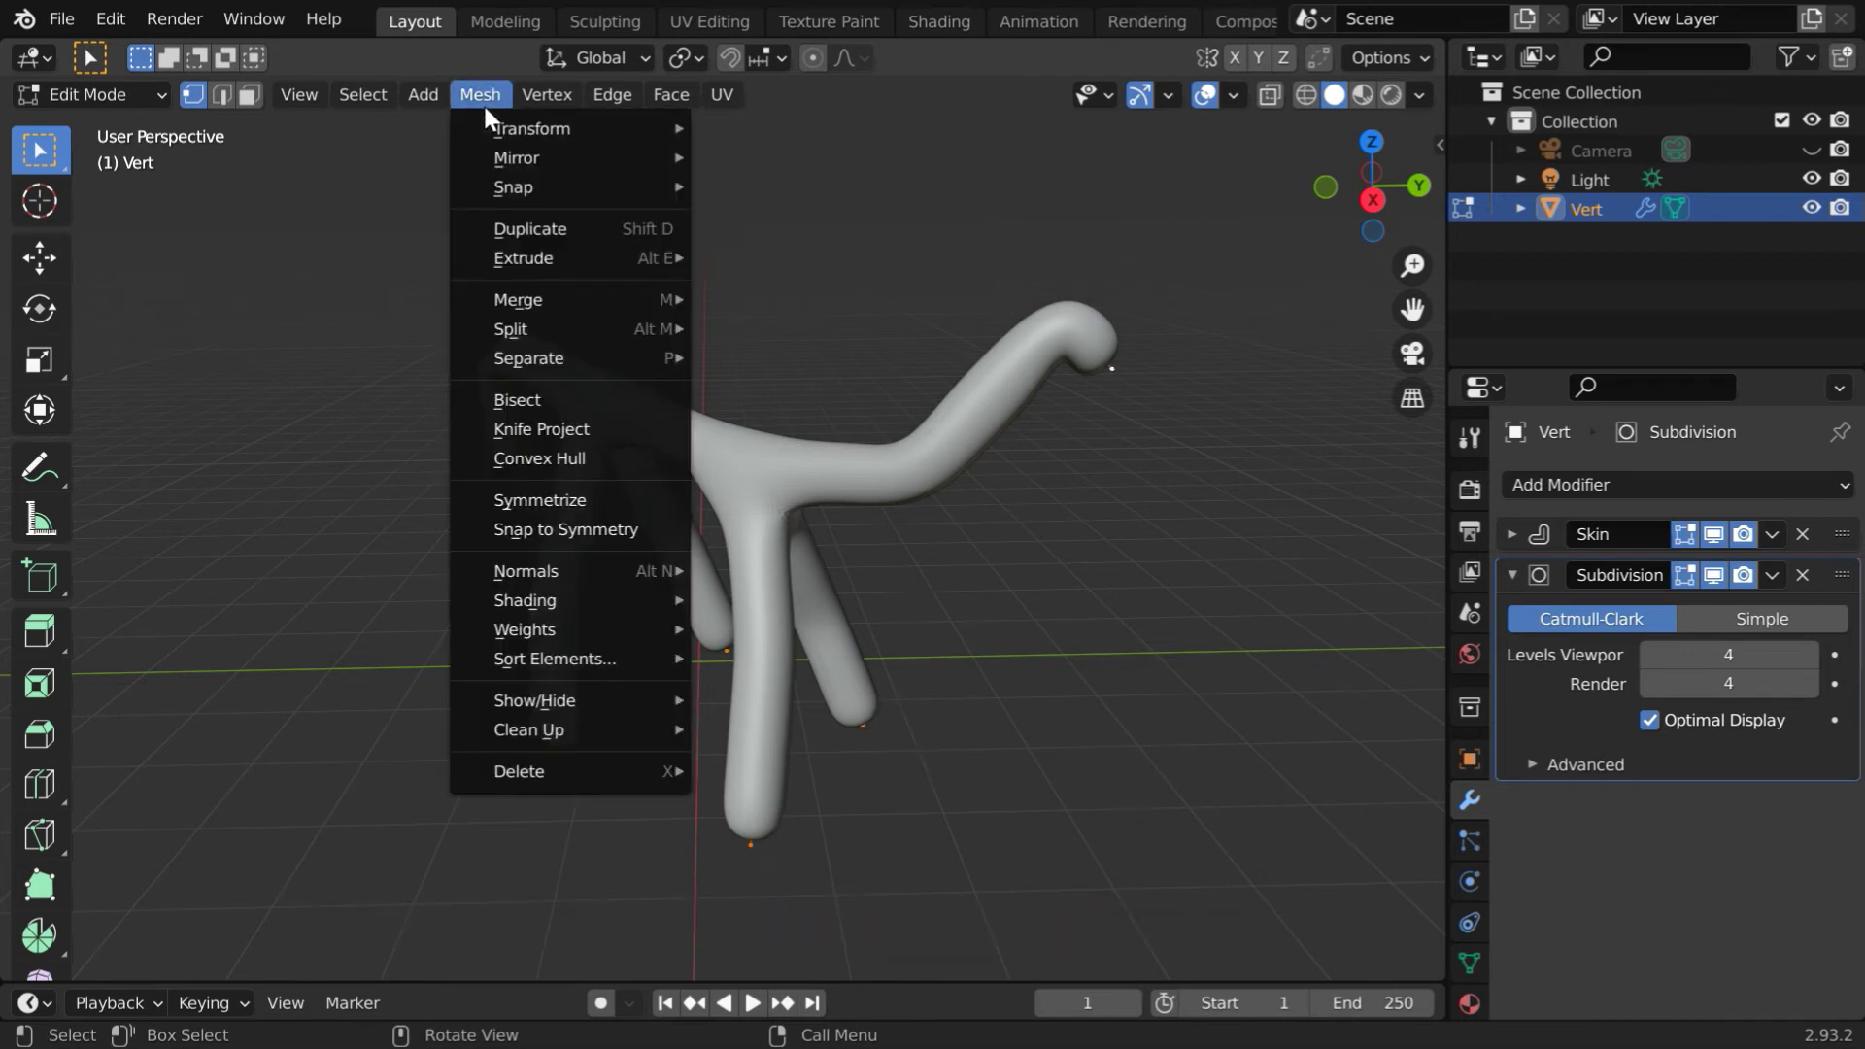
mouse_move(491, 126)
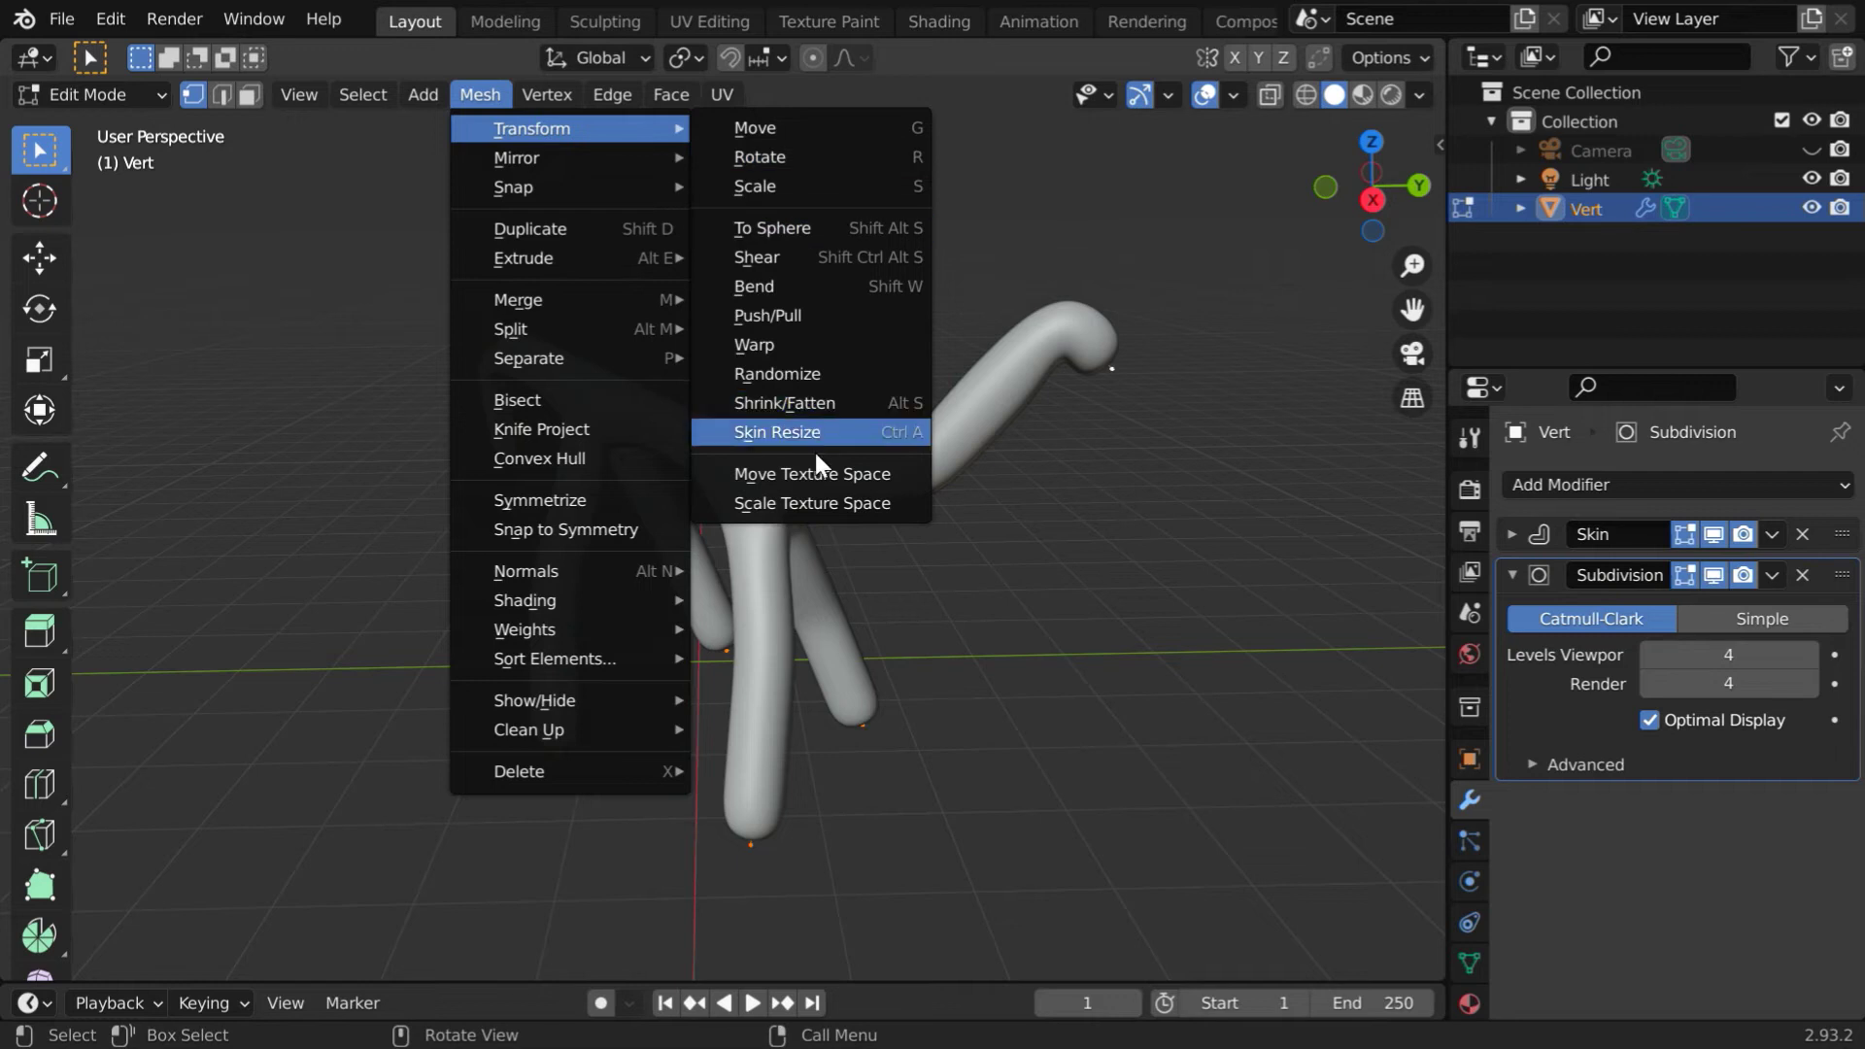
left_click(874, 432)
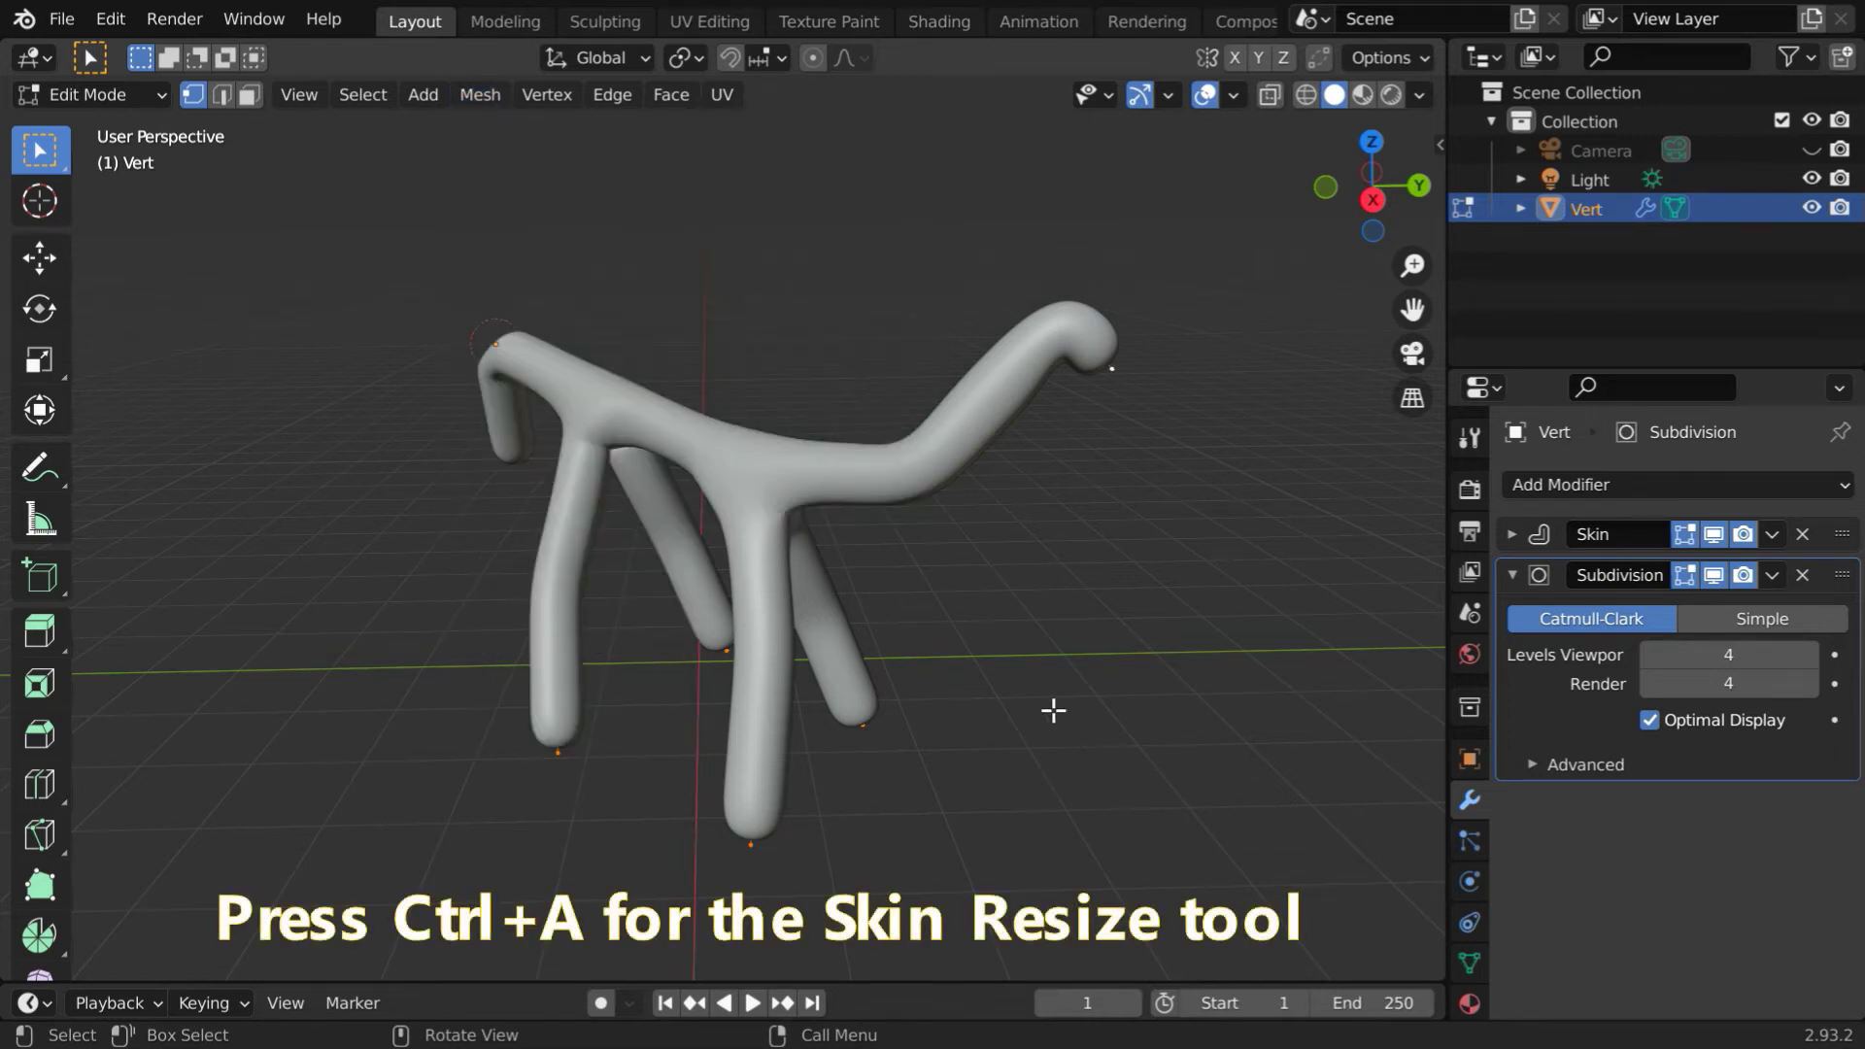
key("ctrl+a")
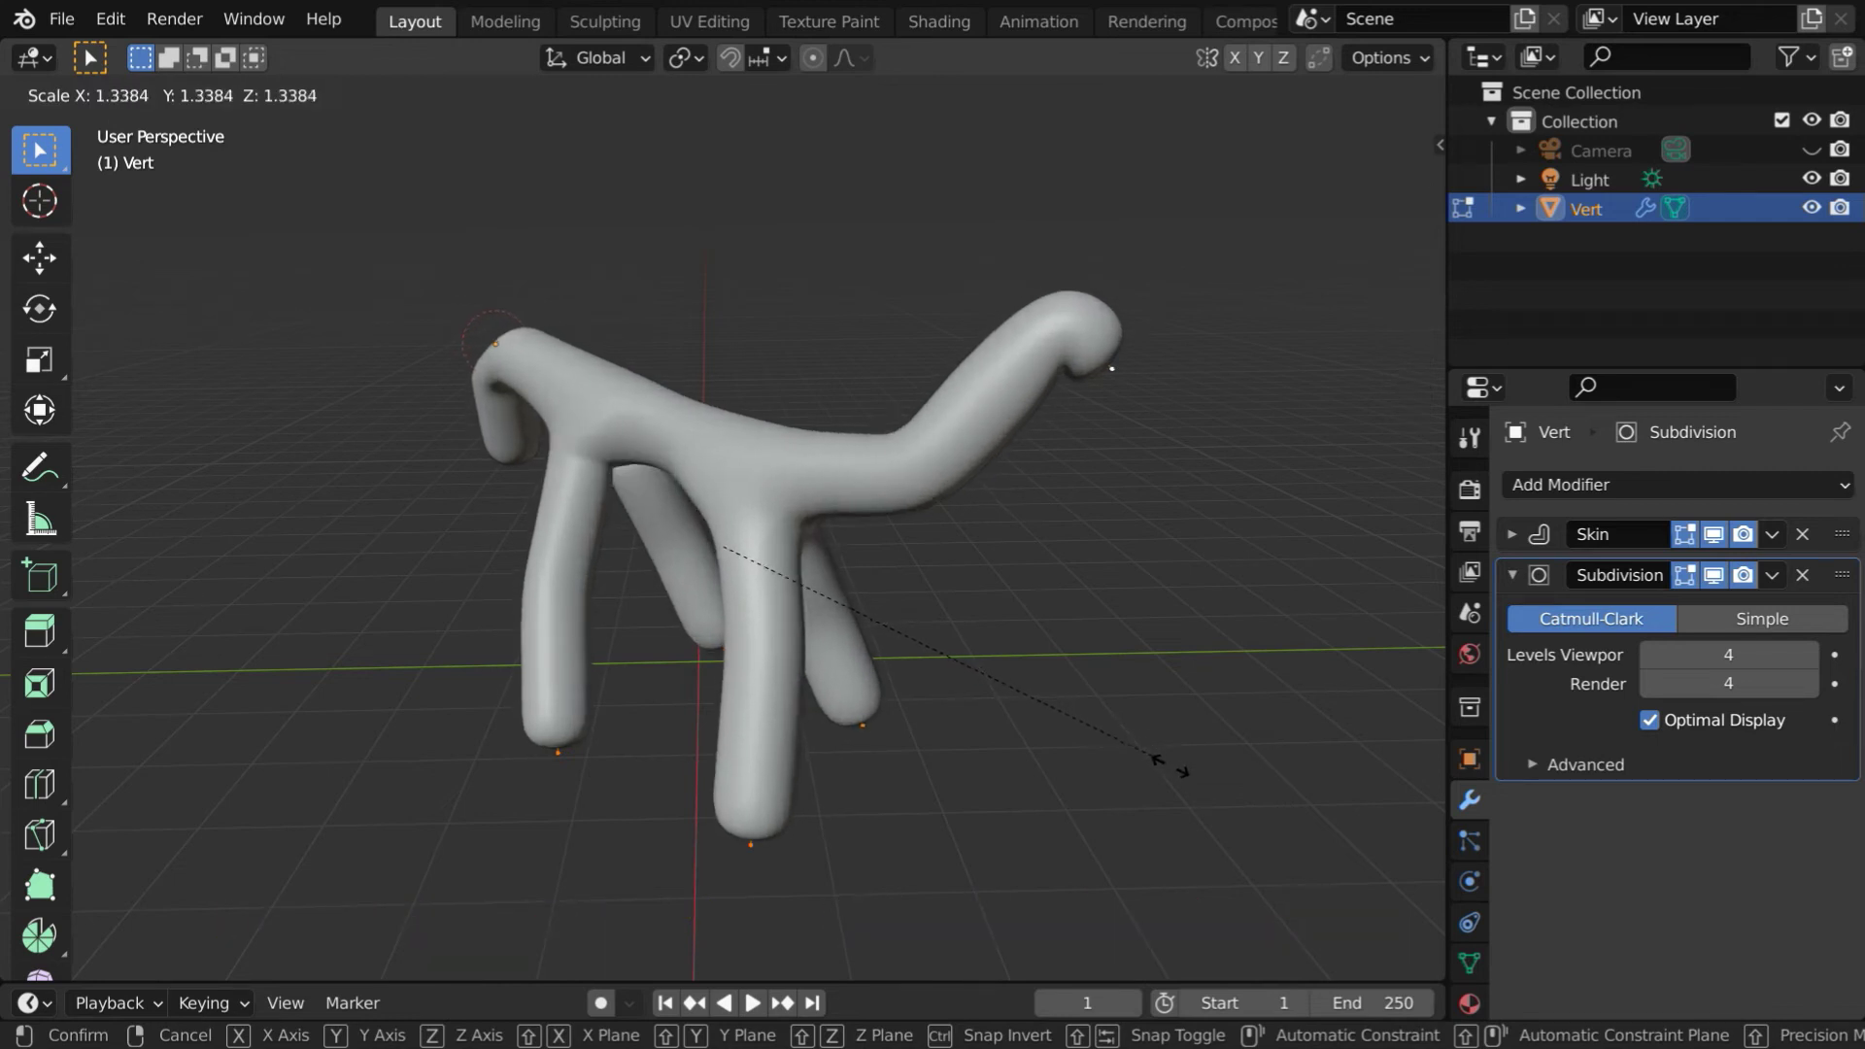
left_click(1328, 849)
middle_click_drag(1113, 754, 959, 647)
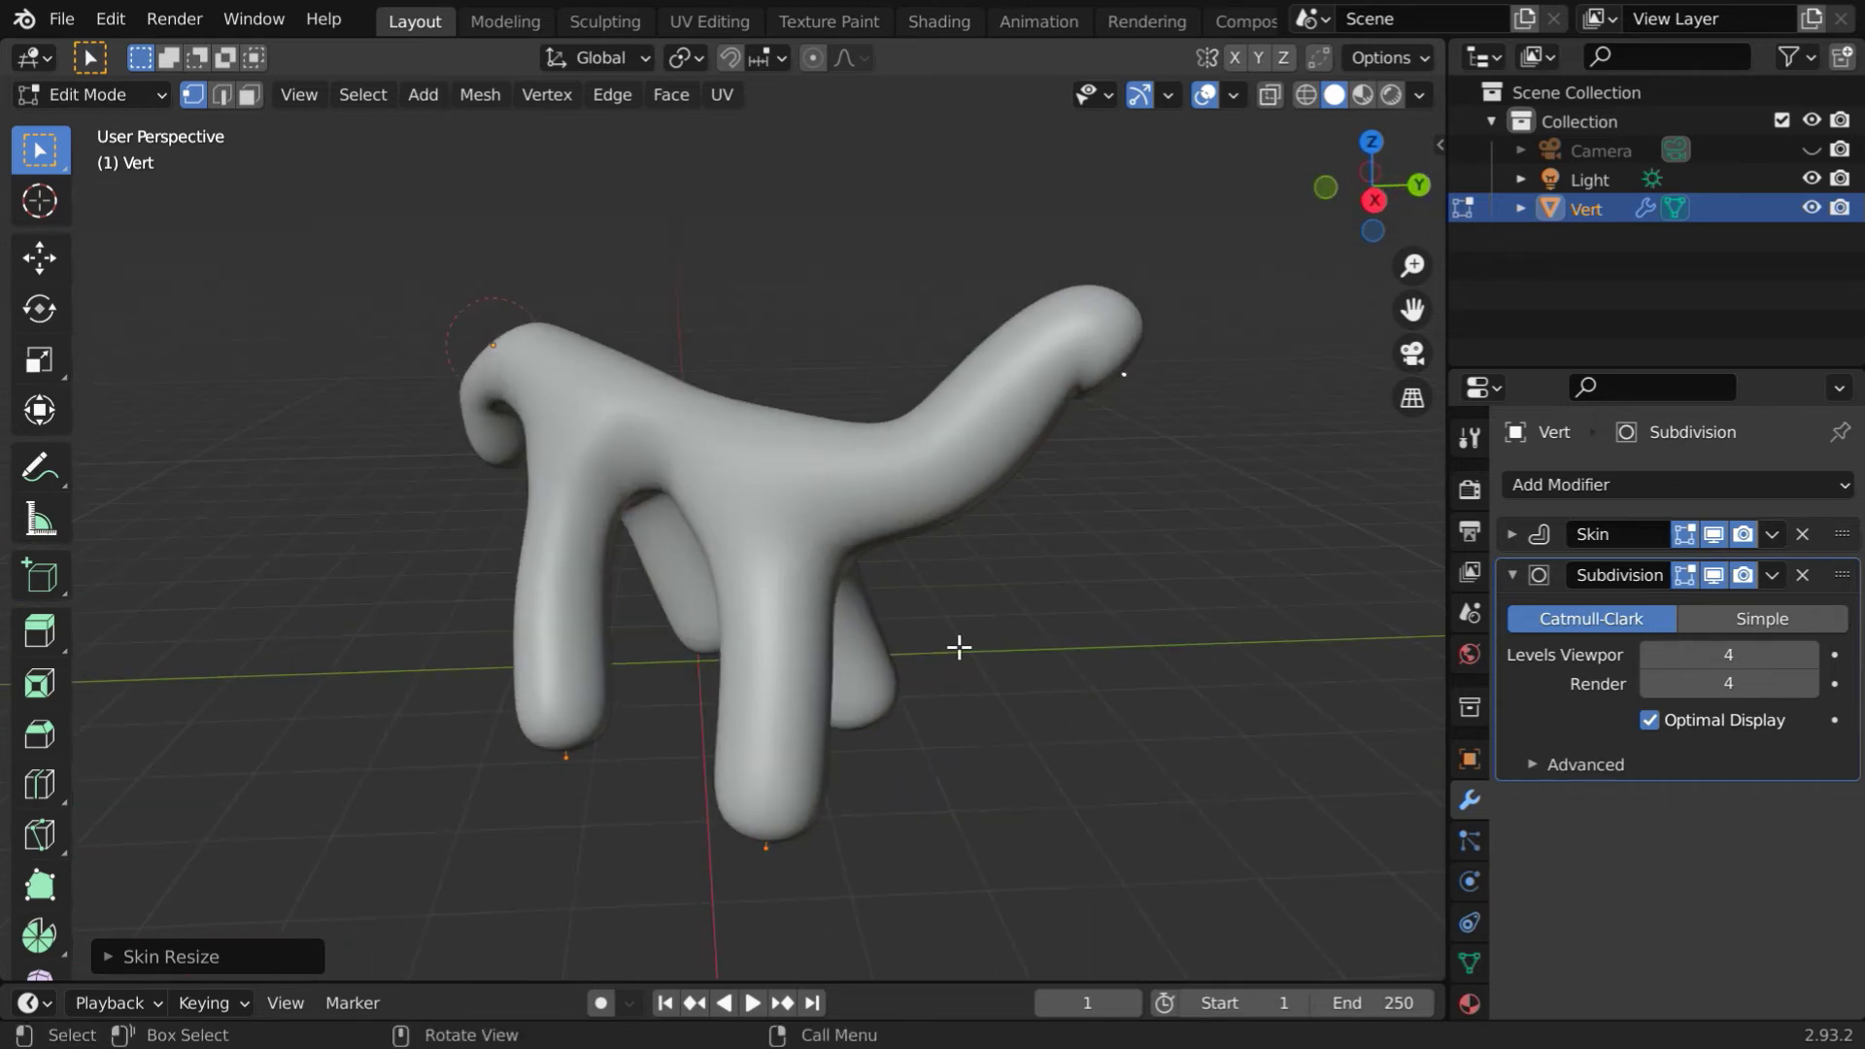
- Move the front leg's inner vertex and tip vertex along Y with the Move tool
left_click(37, 259)
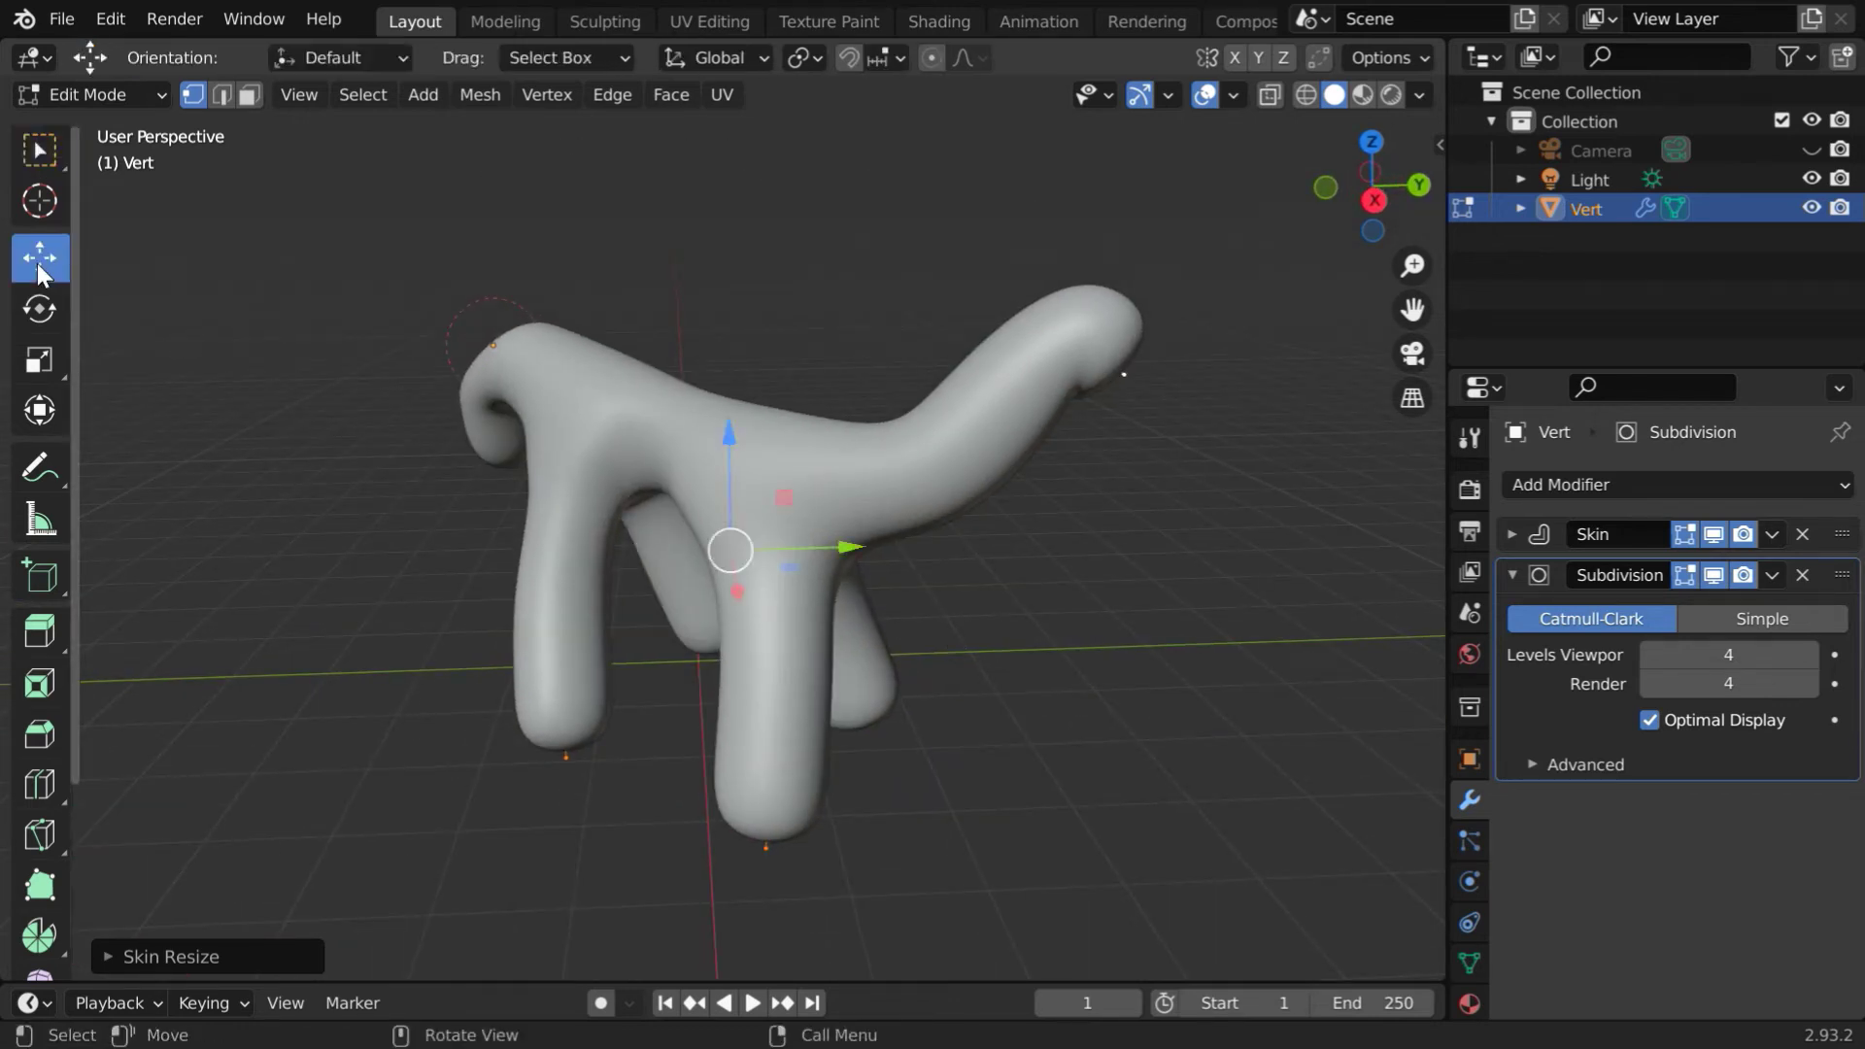
left_click(778, 625)
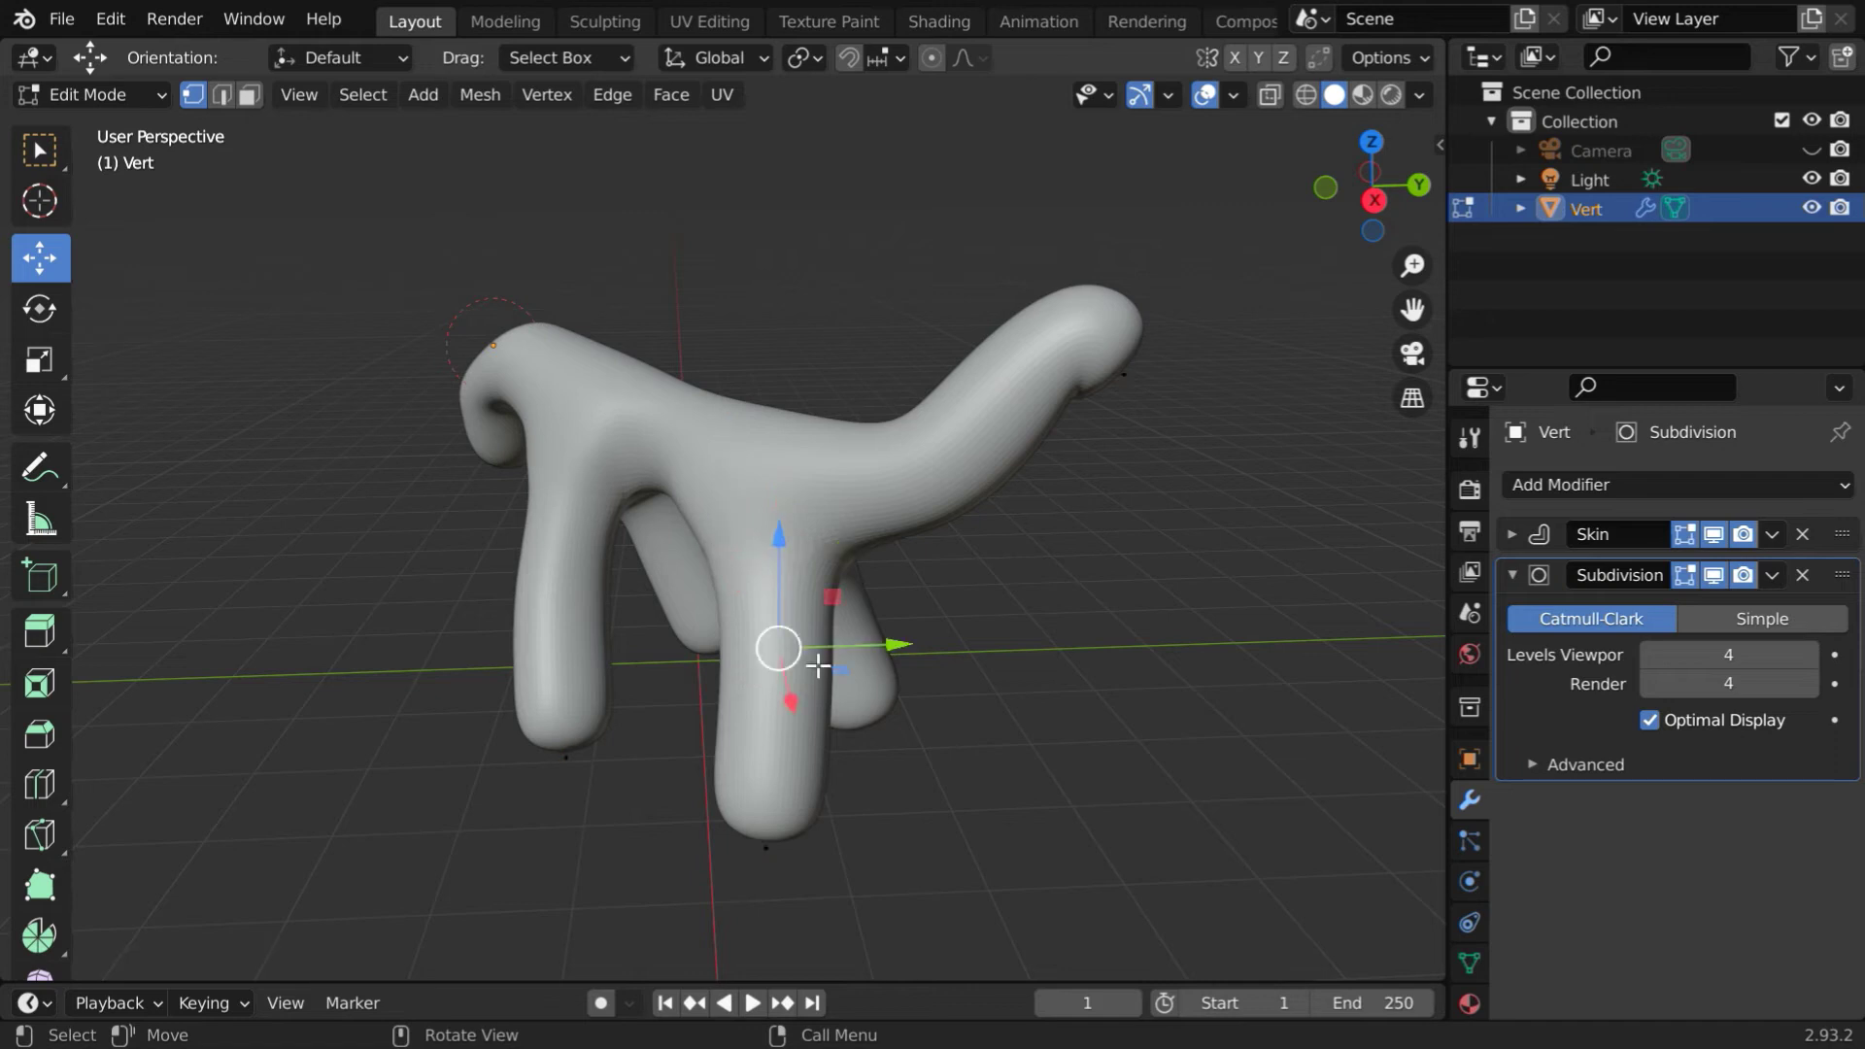
left_click_drag(892, 654, 938, 645)
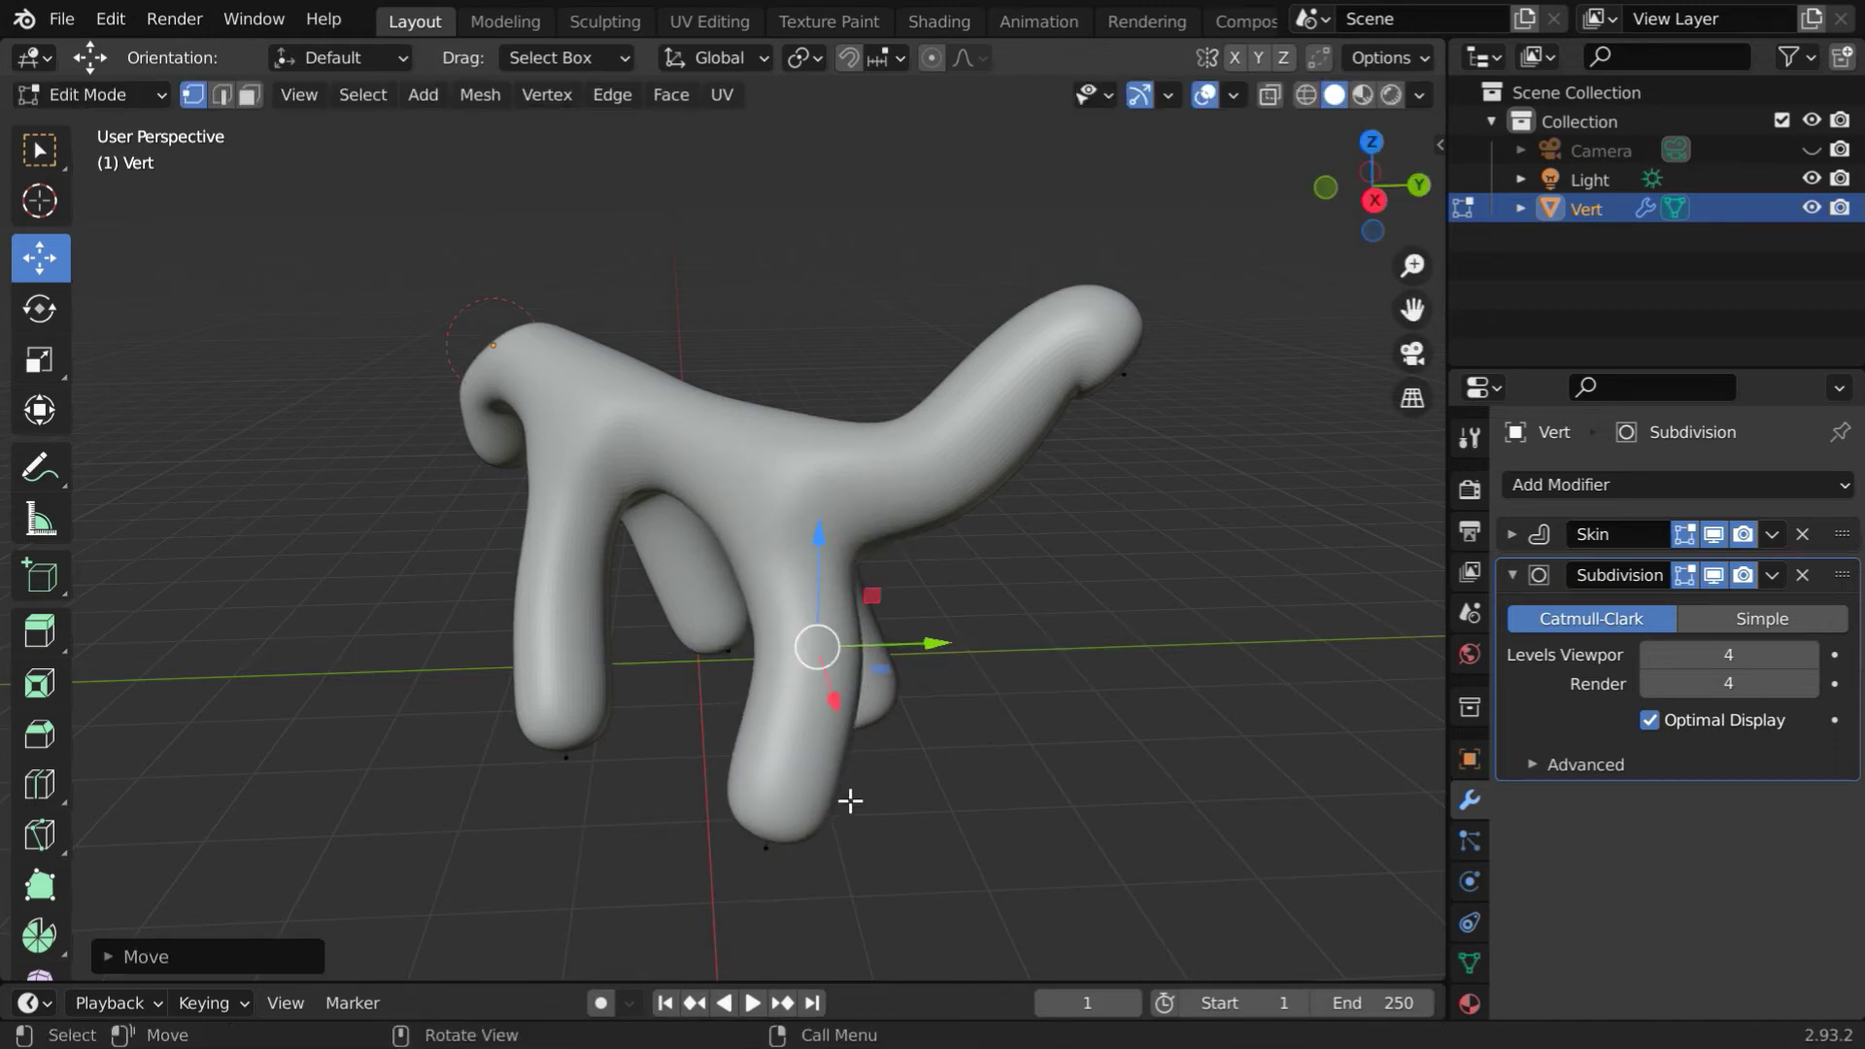
left_click(768, 837)
key("g")
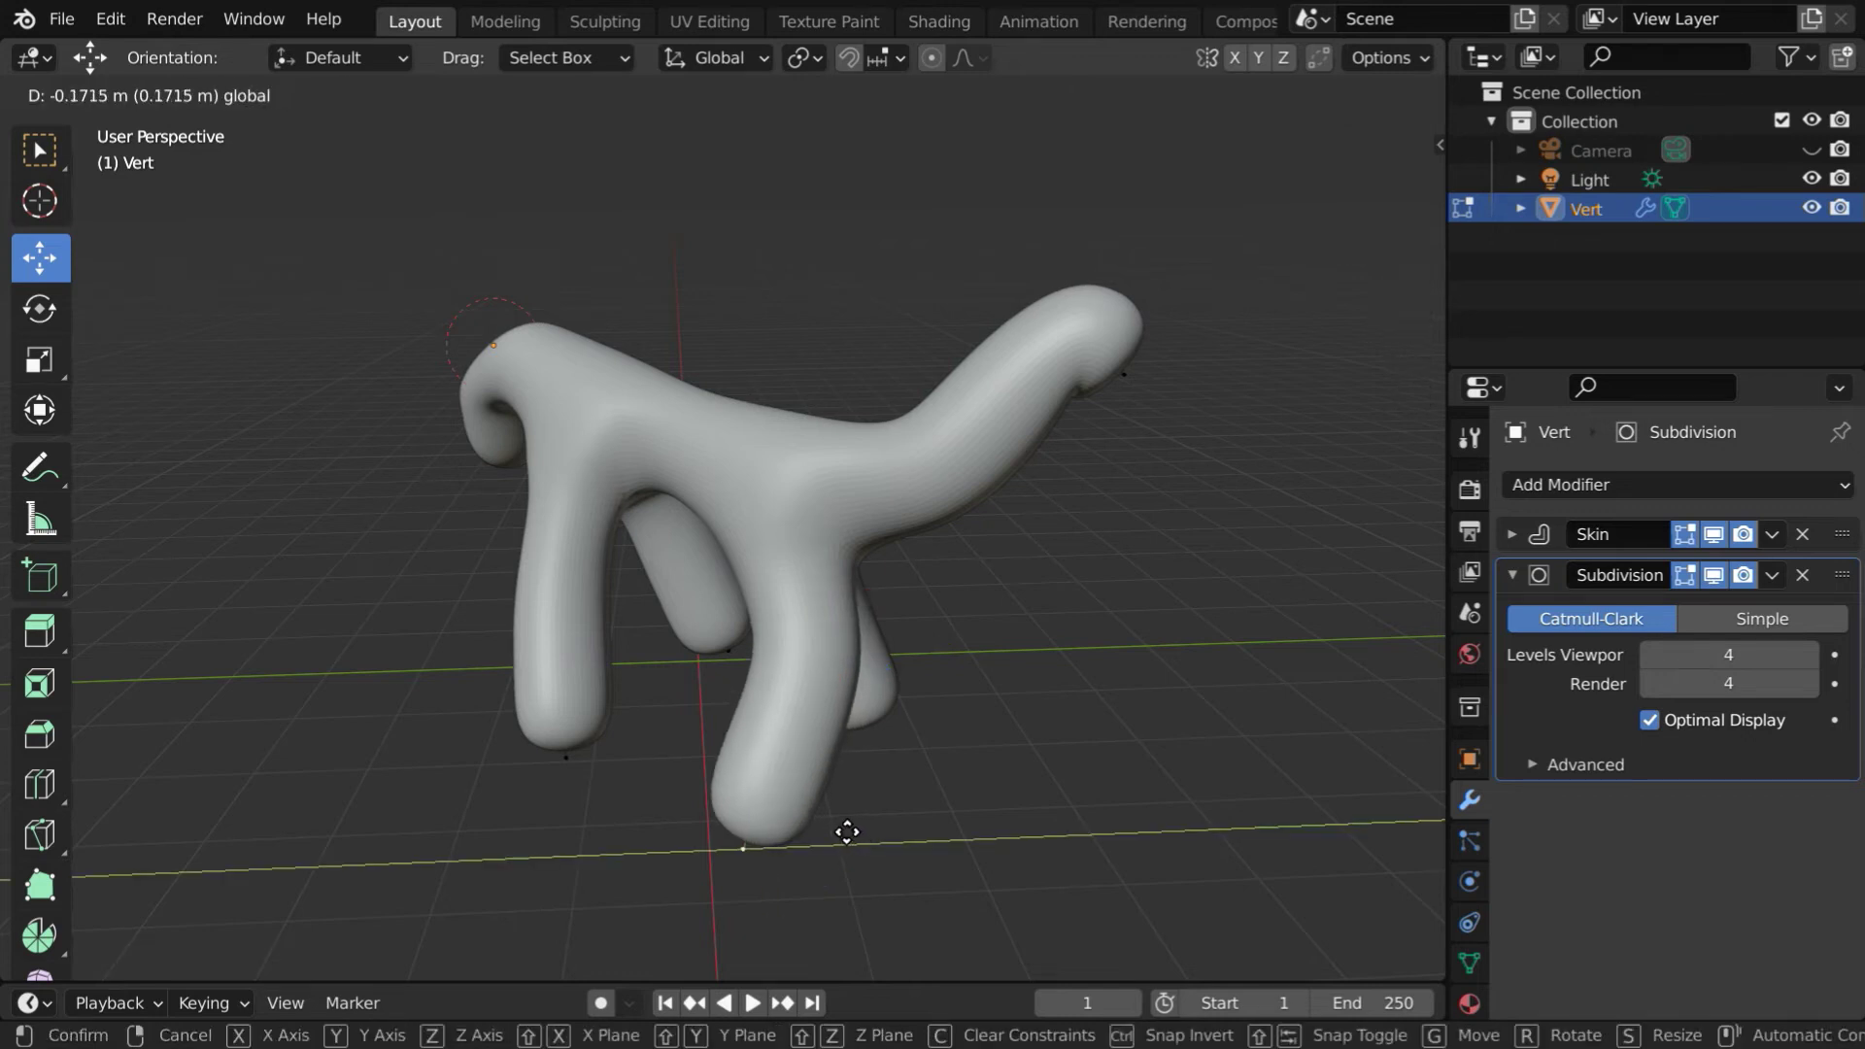
left_click(837, 839)
- Shift the left leg vertex about 0.27 m sideways and move the front foot along Y
left_click(554, 588)
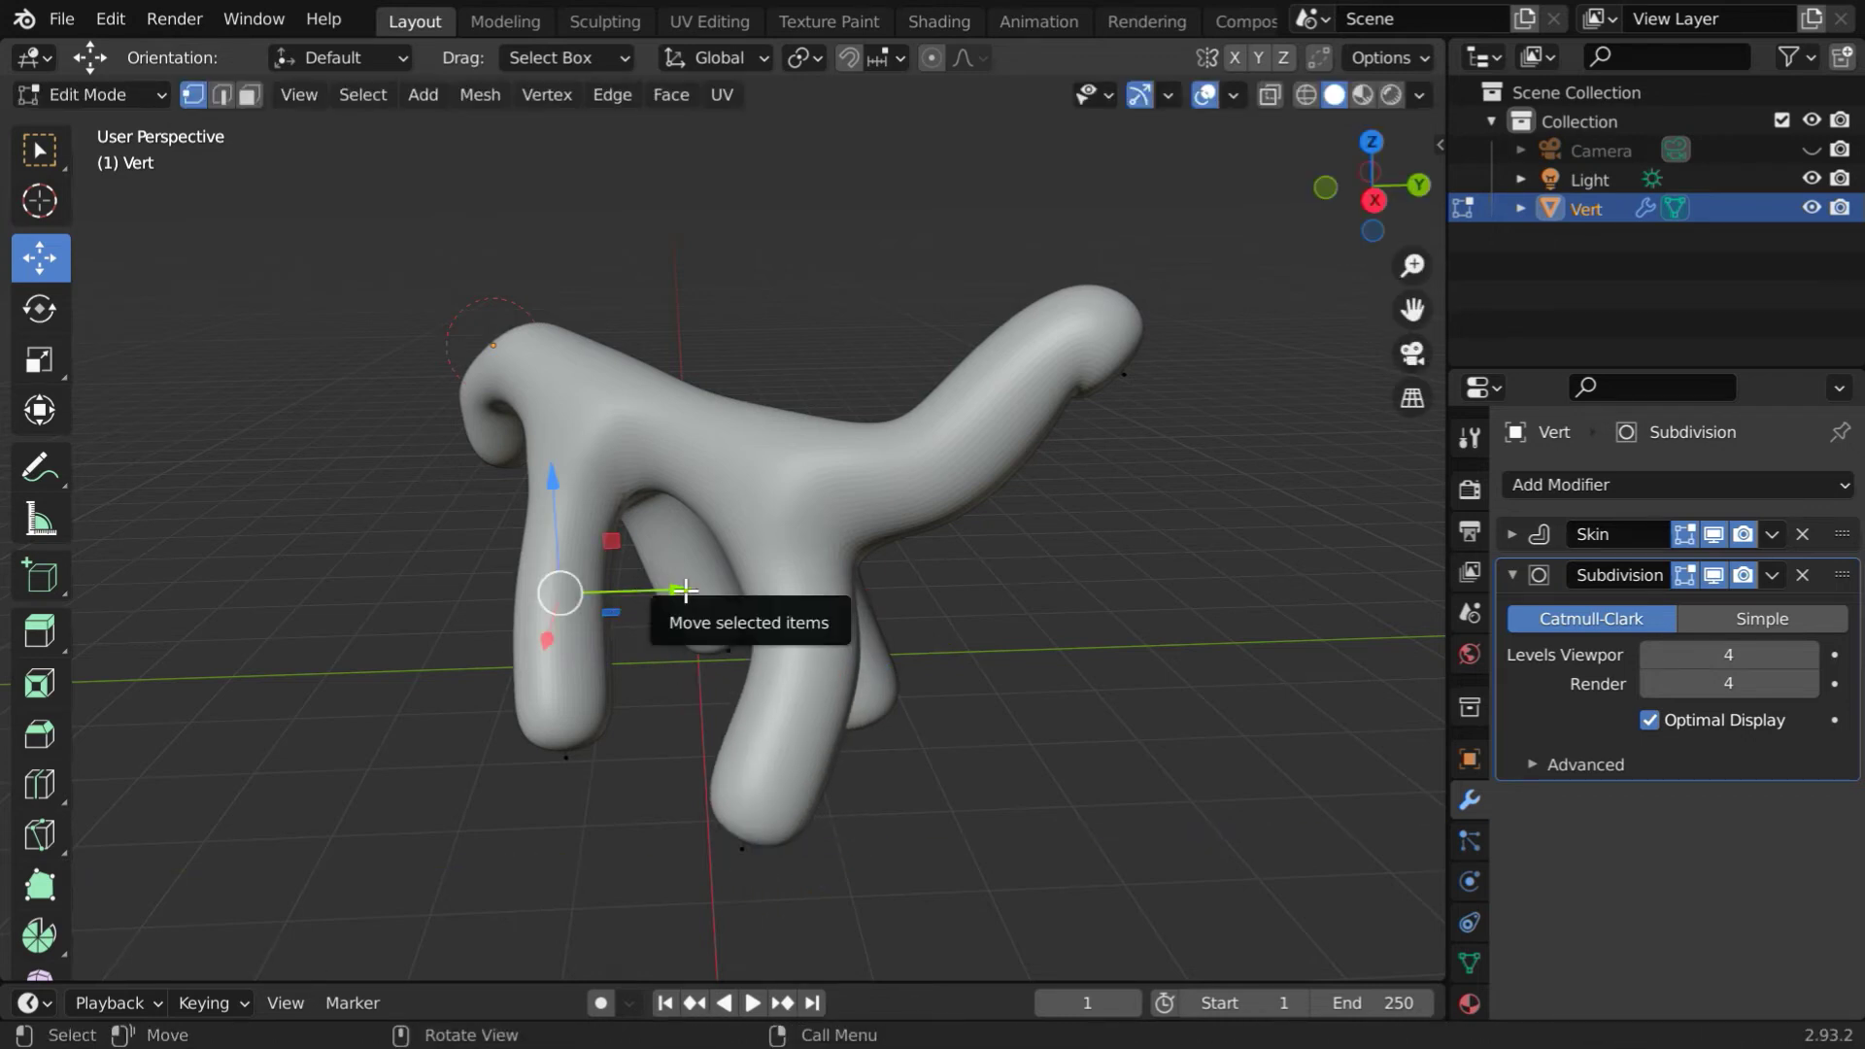
left_click_drag(663, 588, 741, 600)
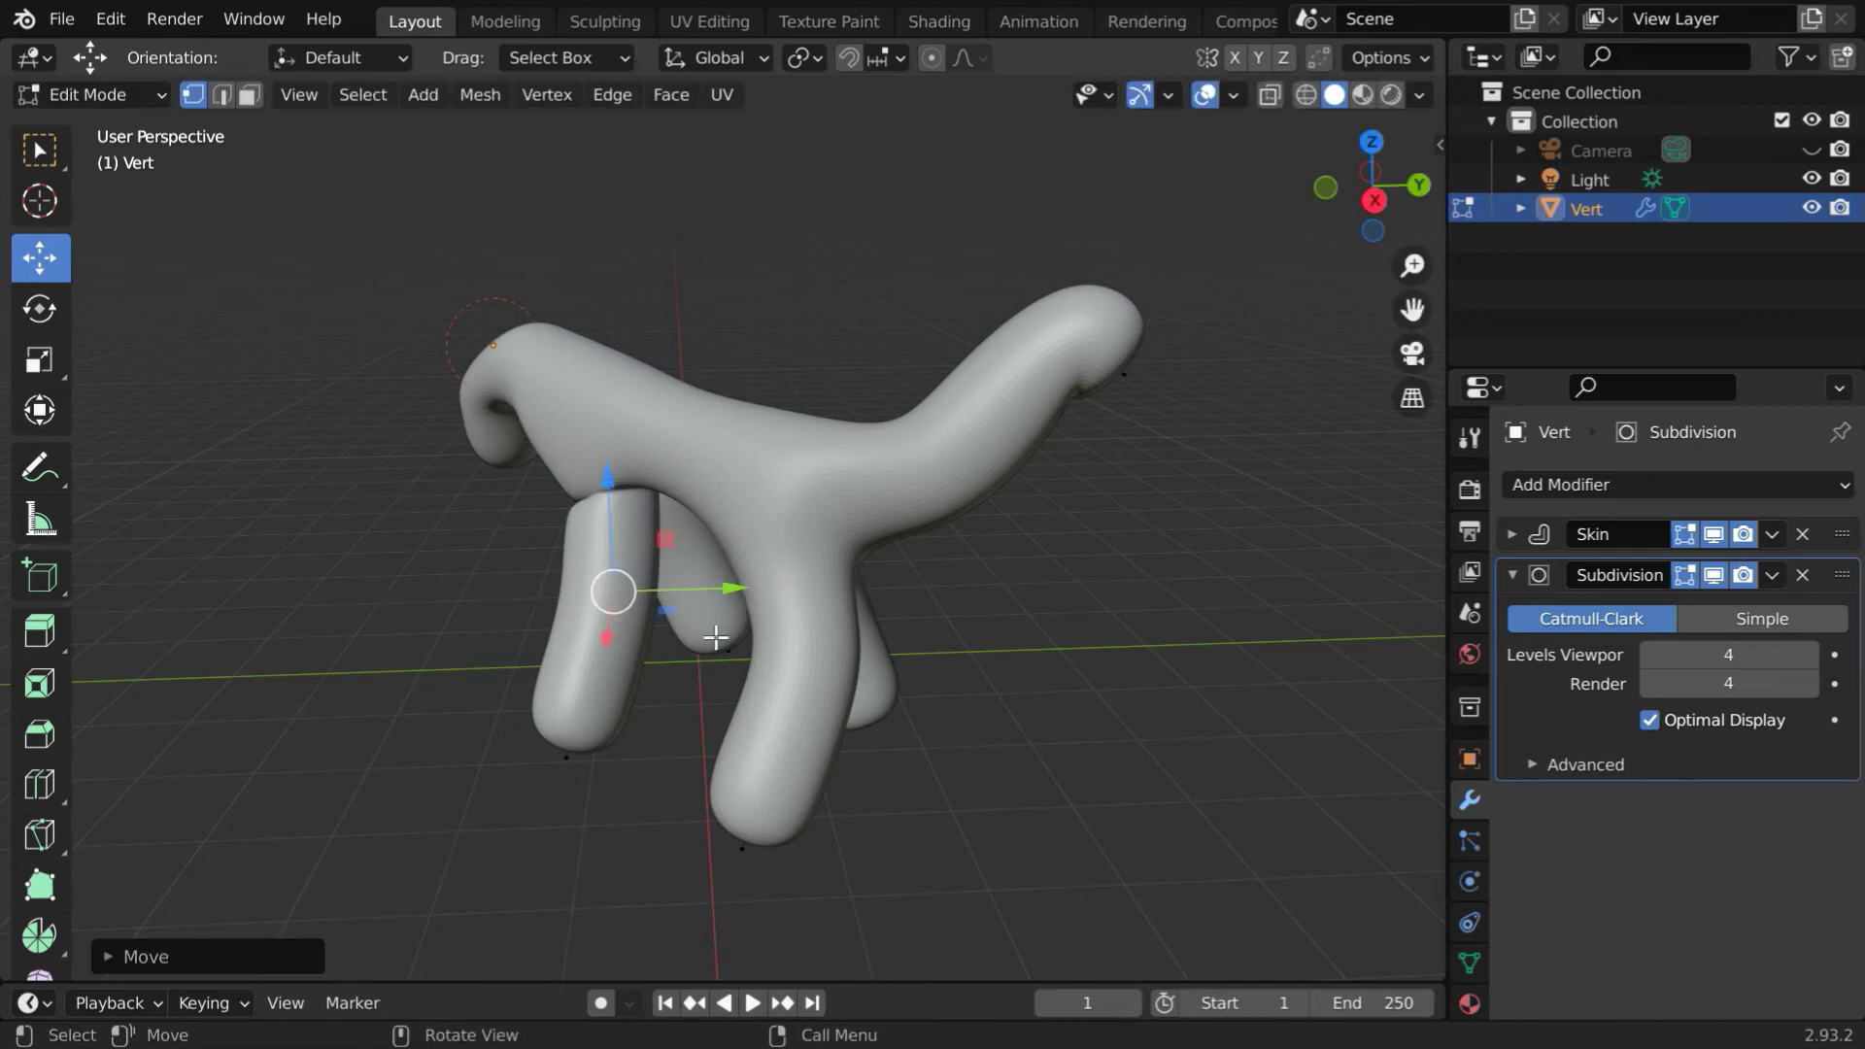
middle_click_drag(741, 600, 879, 674)
left_click(819, 753)
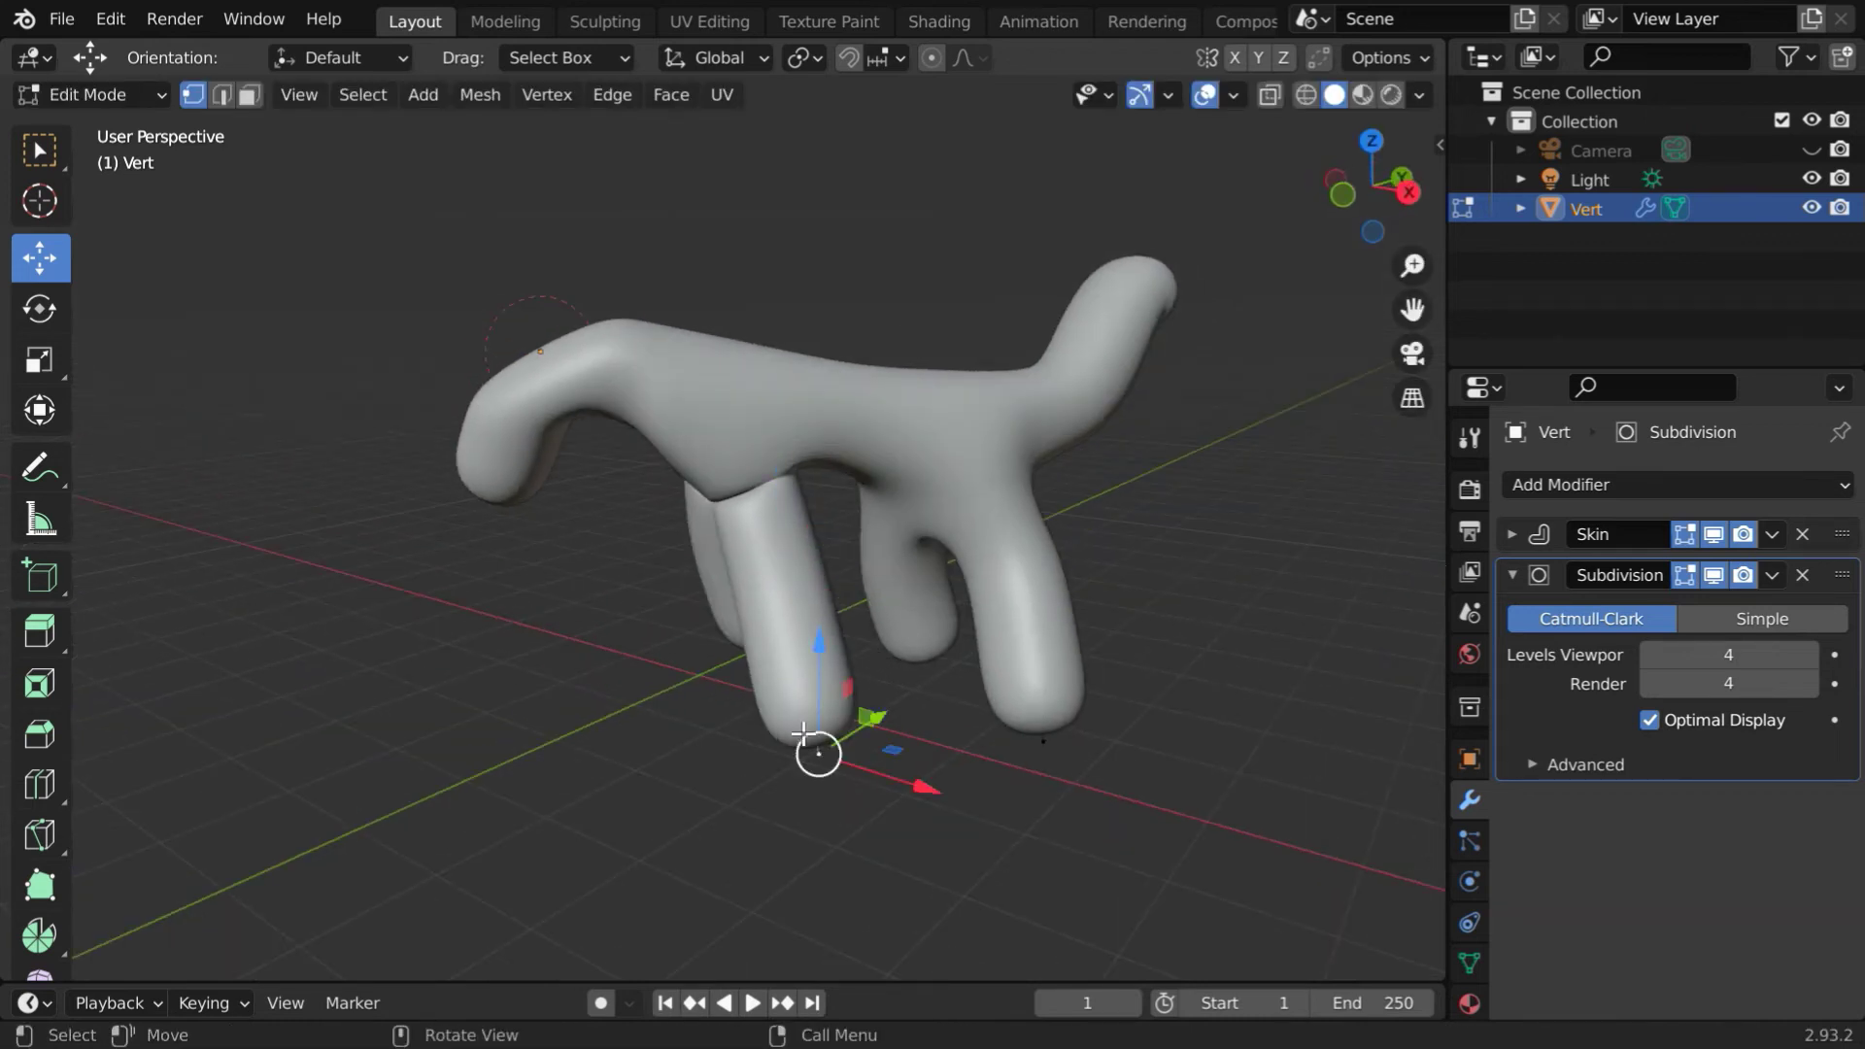
key("g")
key("y")
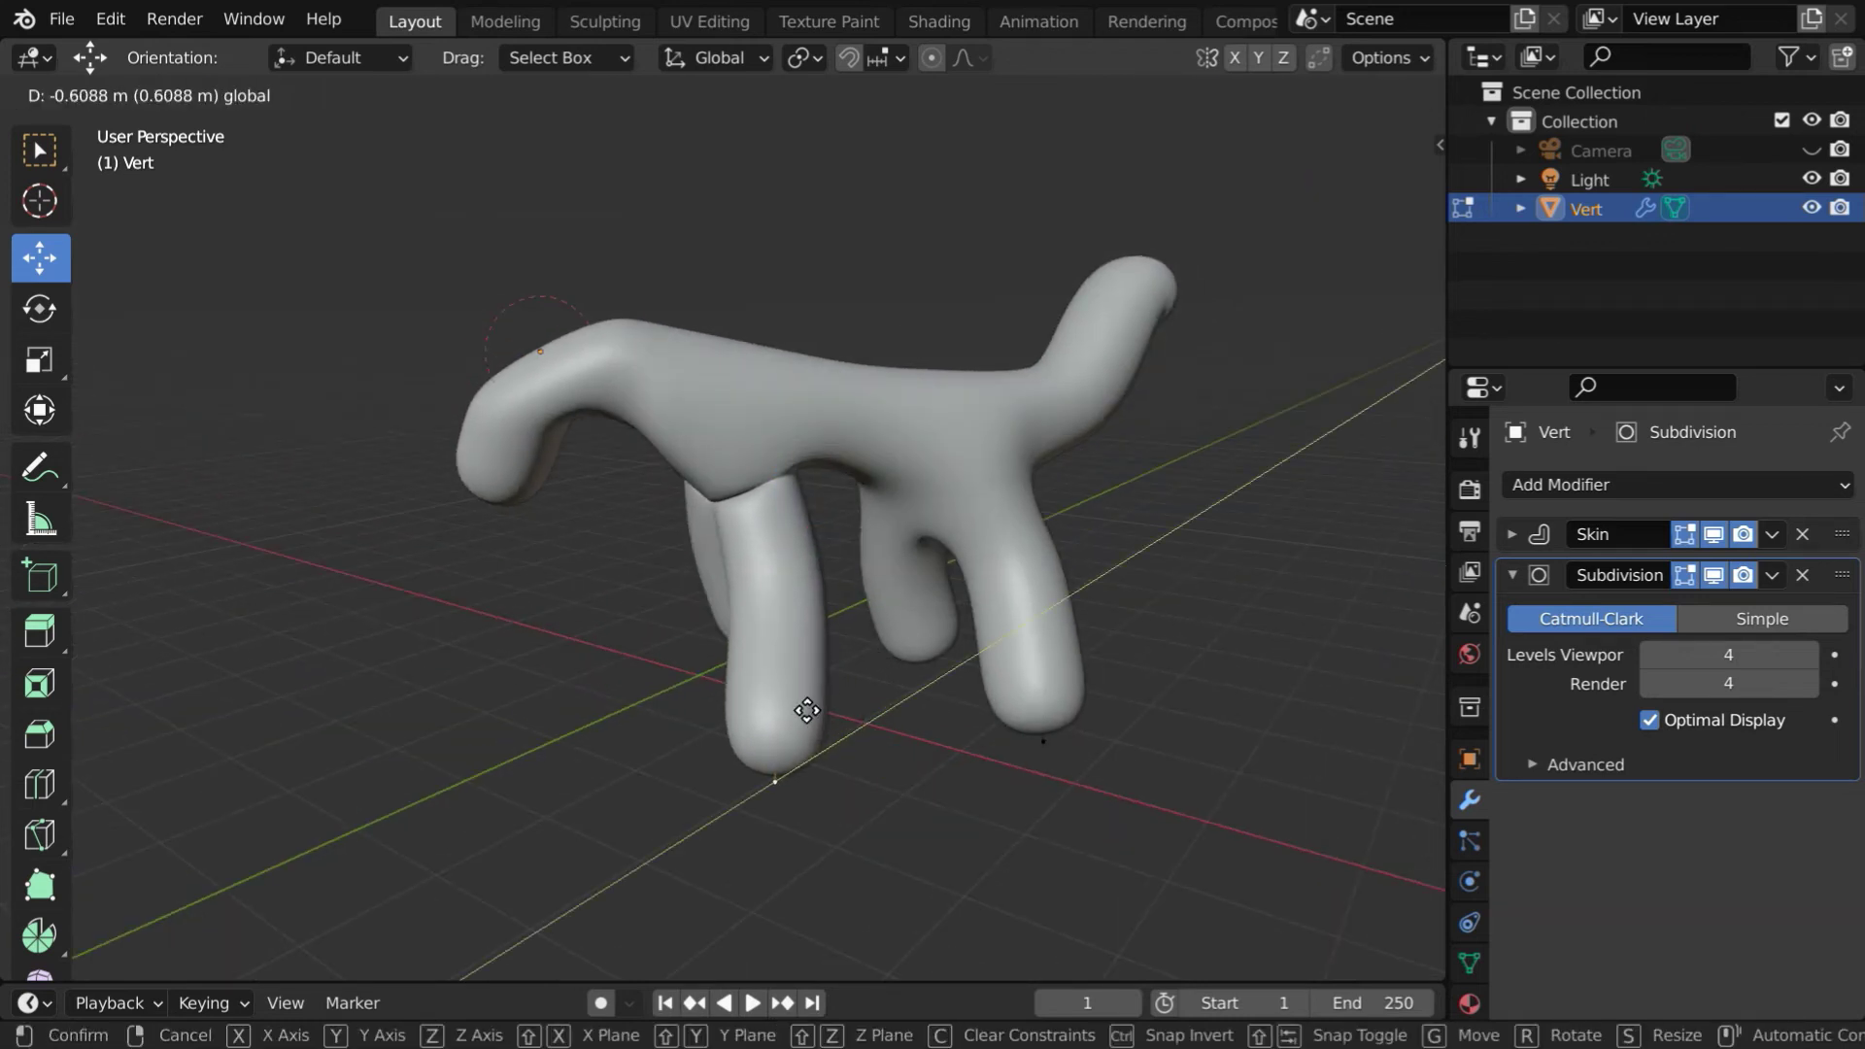
left_click(804, 703)
- Slide the front leg about 0.16 m and two more leg tips 0.15 m and 0.25 m along Y
middle_click_drag(797, 680, 591, 666)
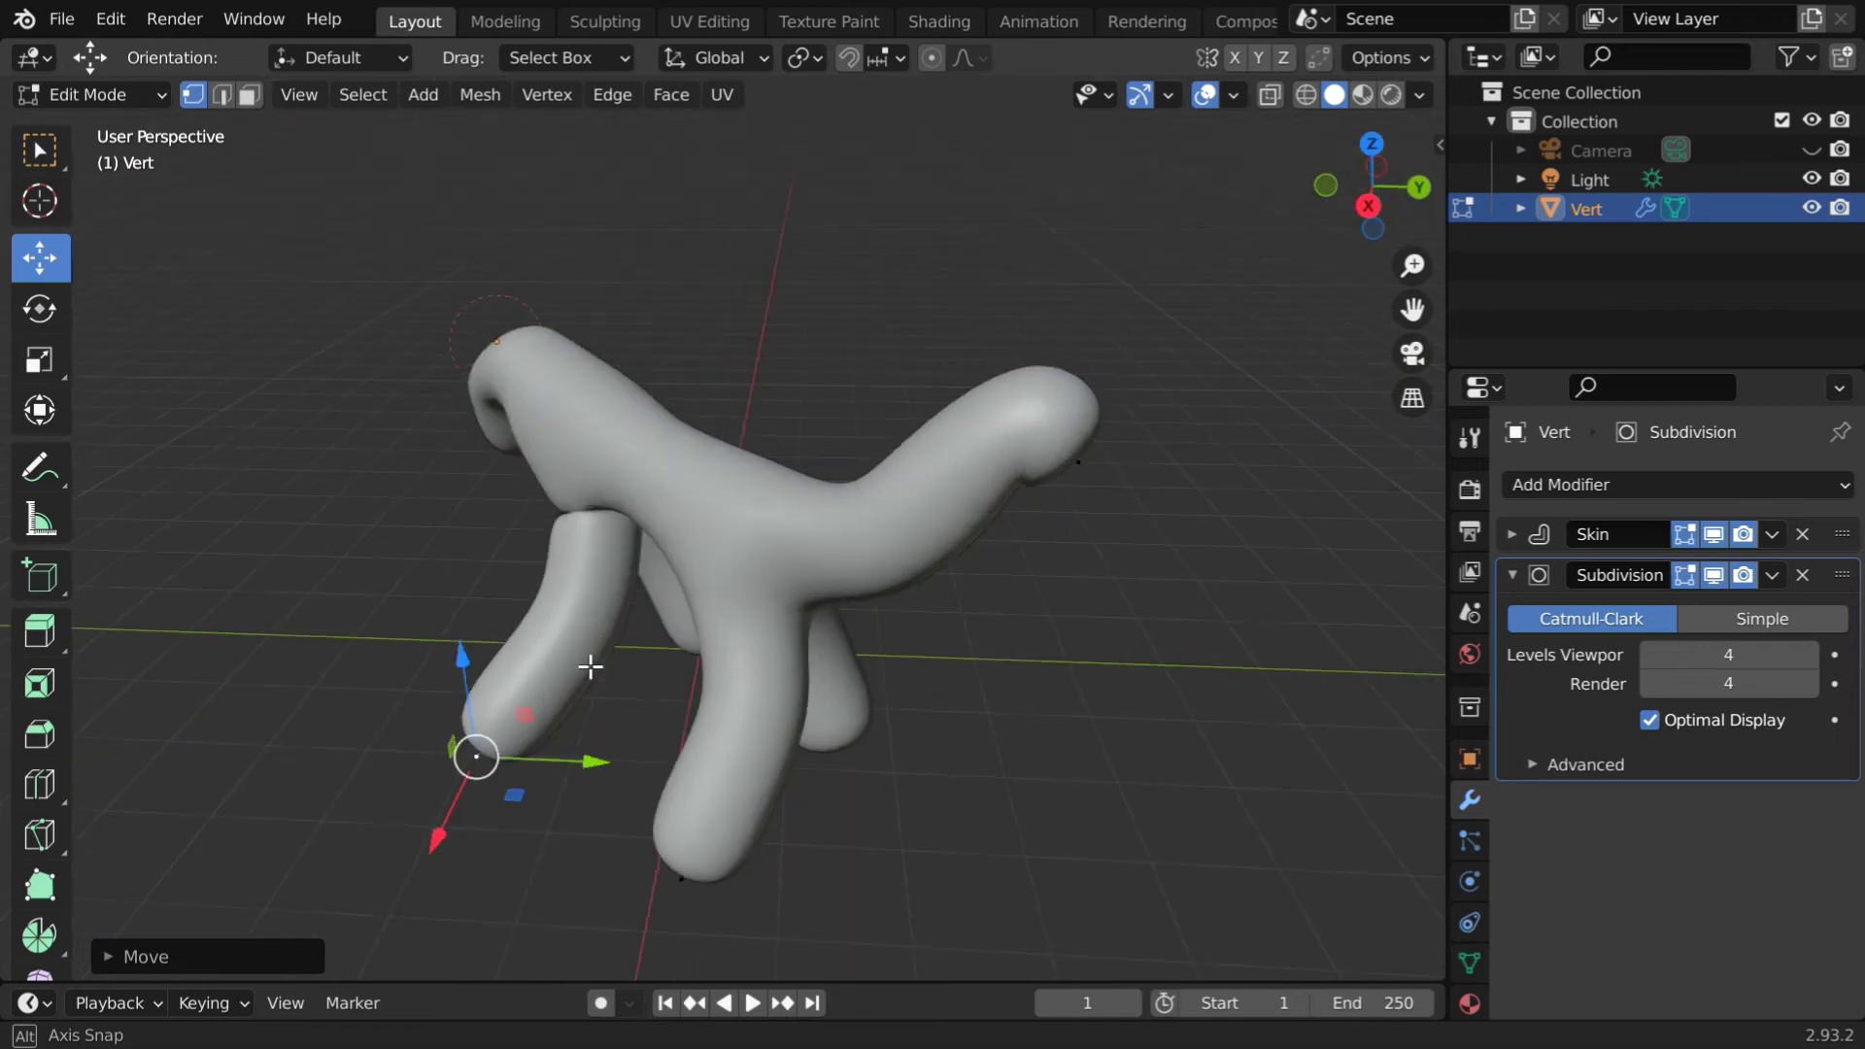
left_click_drag(709, 617, 691, 607)
middle_click_drag(1003, 612, 564, 599)
left_click(724, 484)
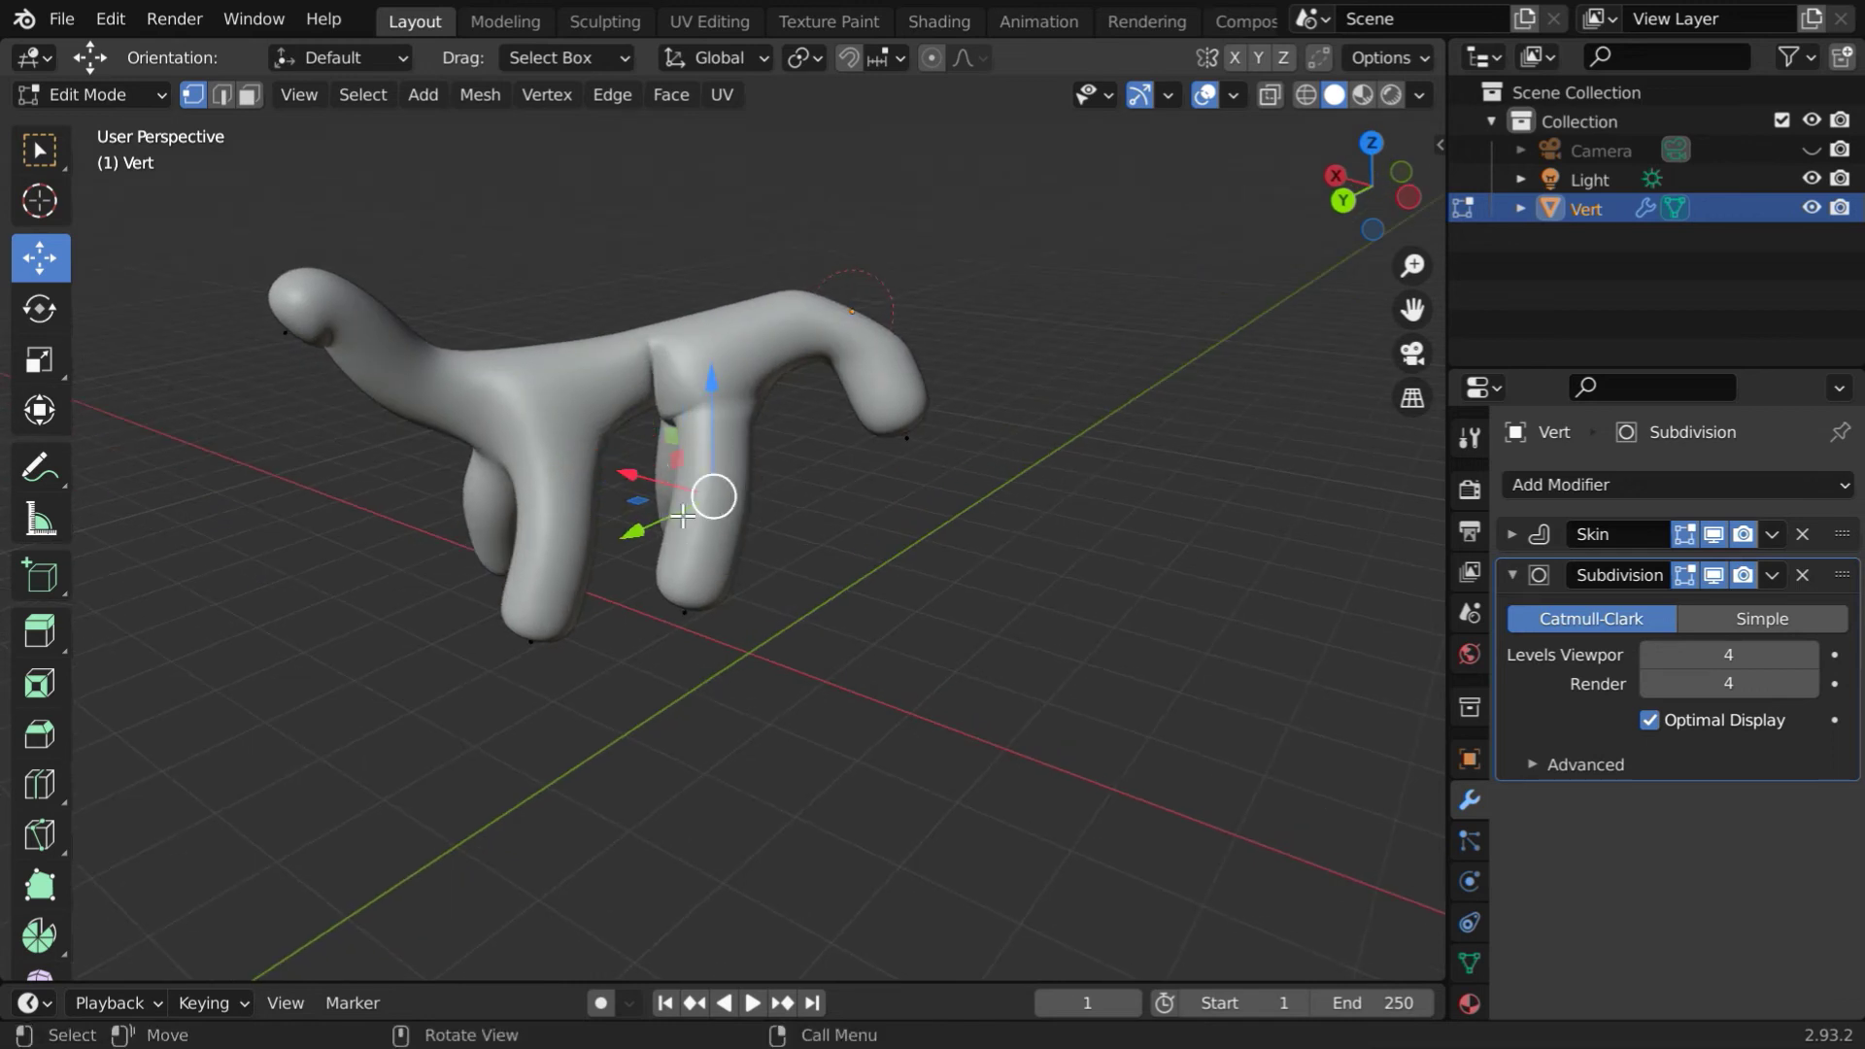
left_click_drag(640, 540, 623, 541)
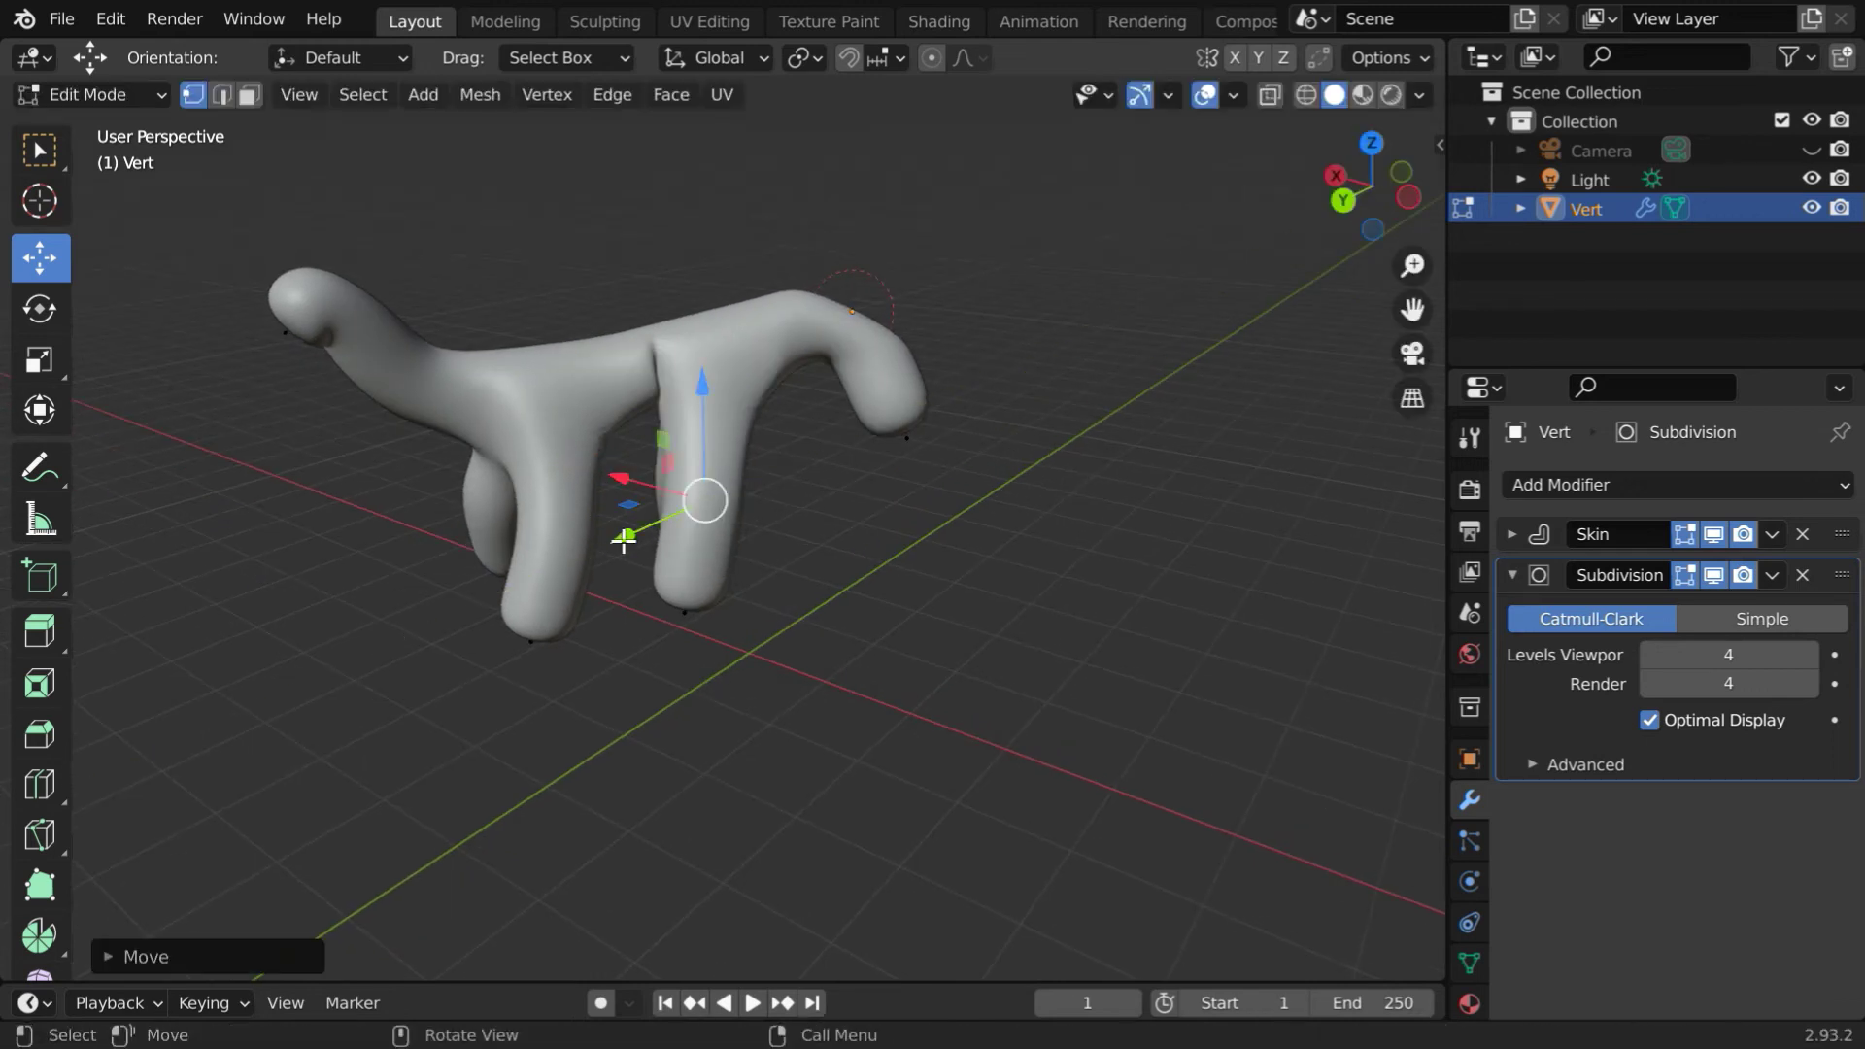
left_click(574, 512)
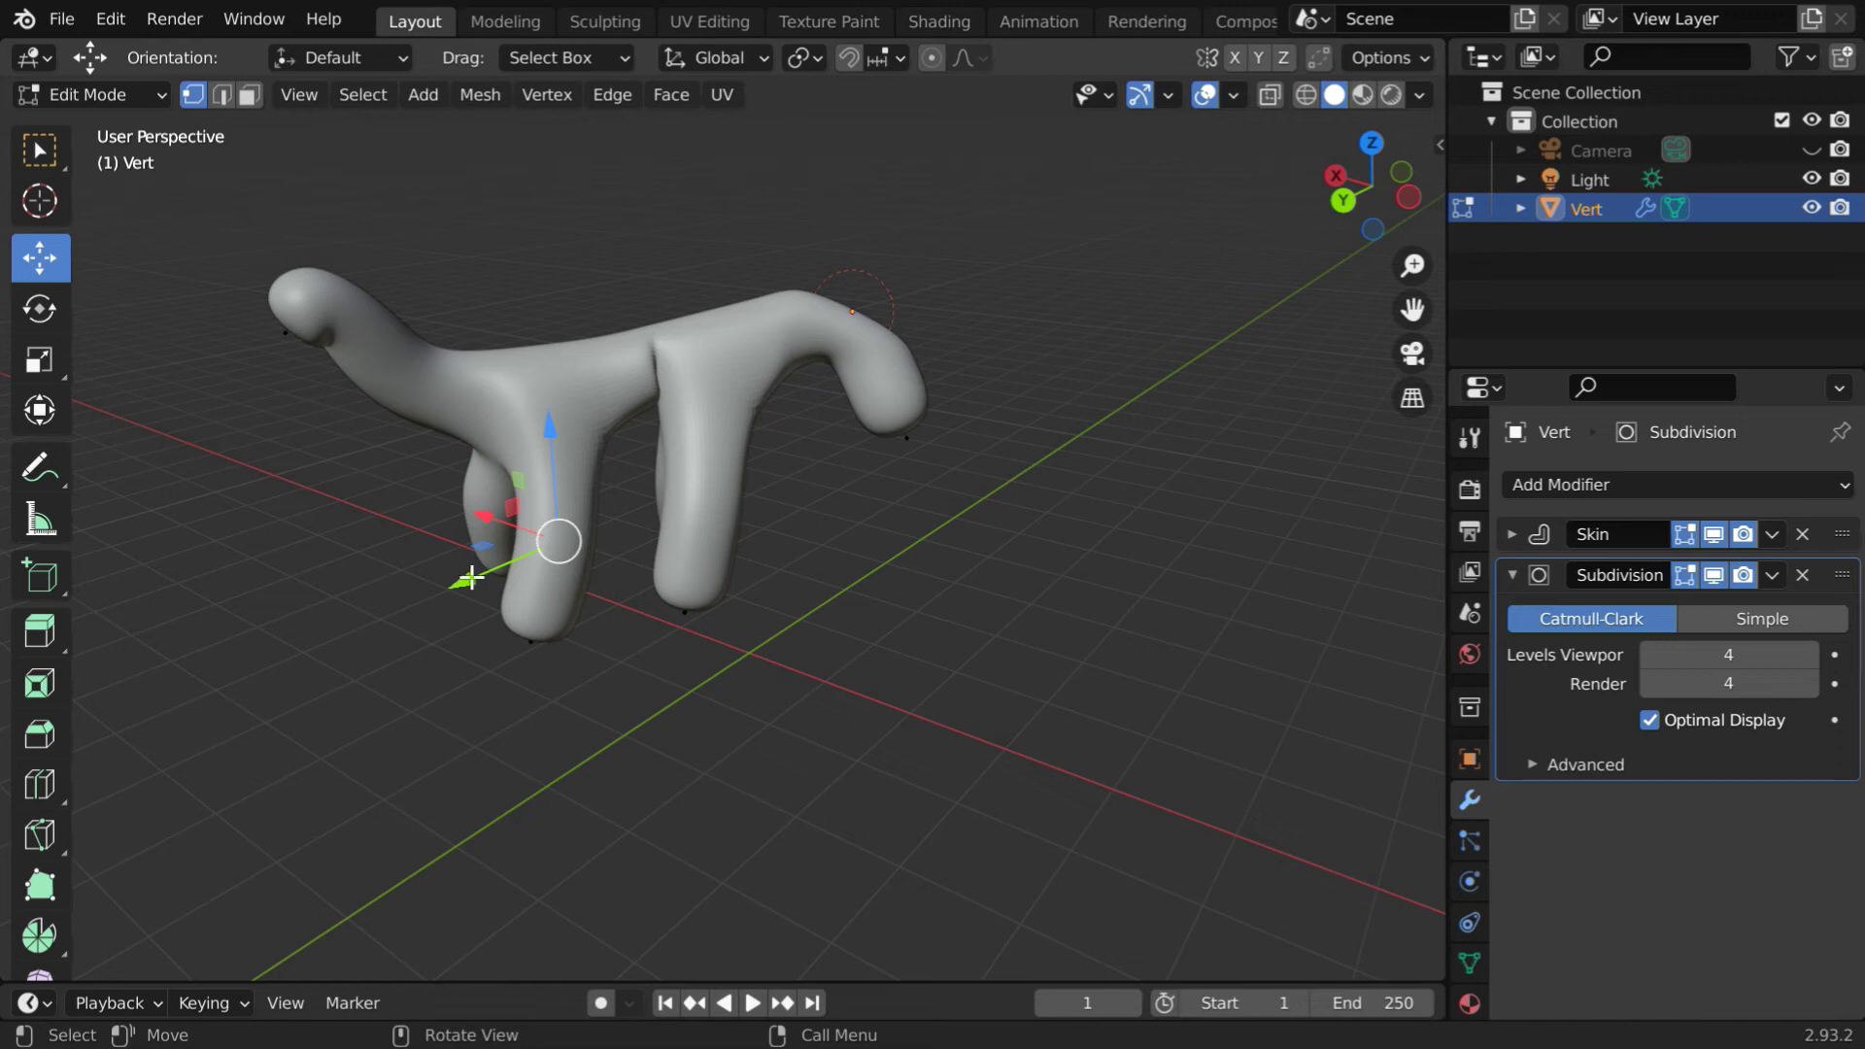
left_click_drag(472, 581, 491, 576)
- Move the raised branch's end vertex about 0.17 m along Y
middle_click_drag(490, 576, 861, 438)
left_click(894, 376)
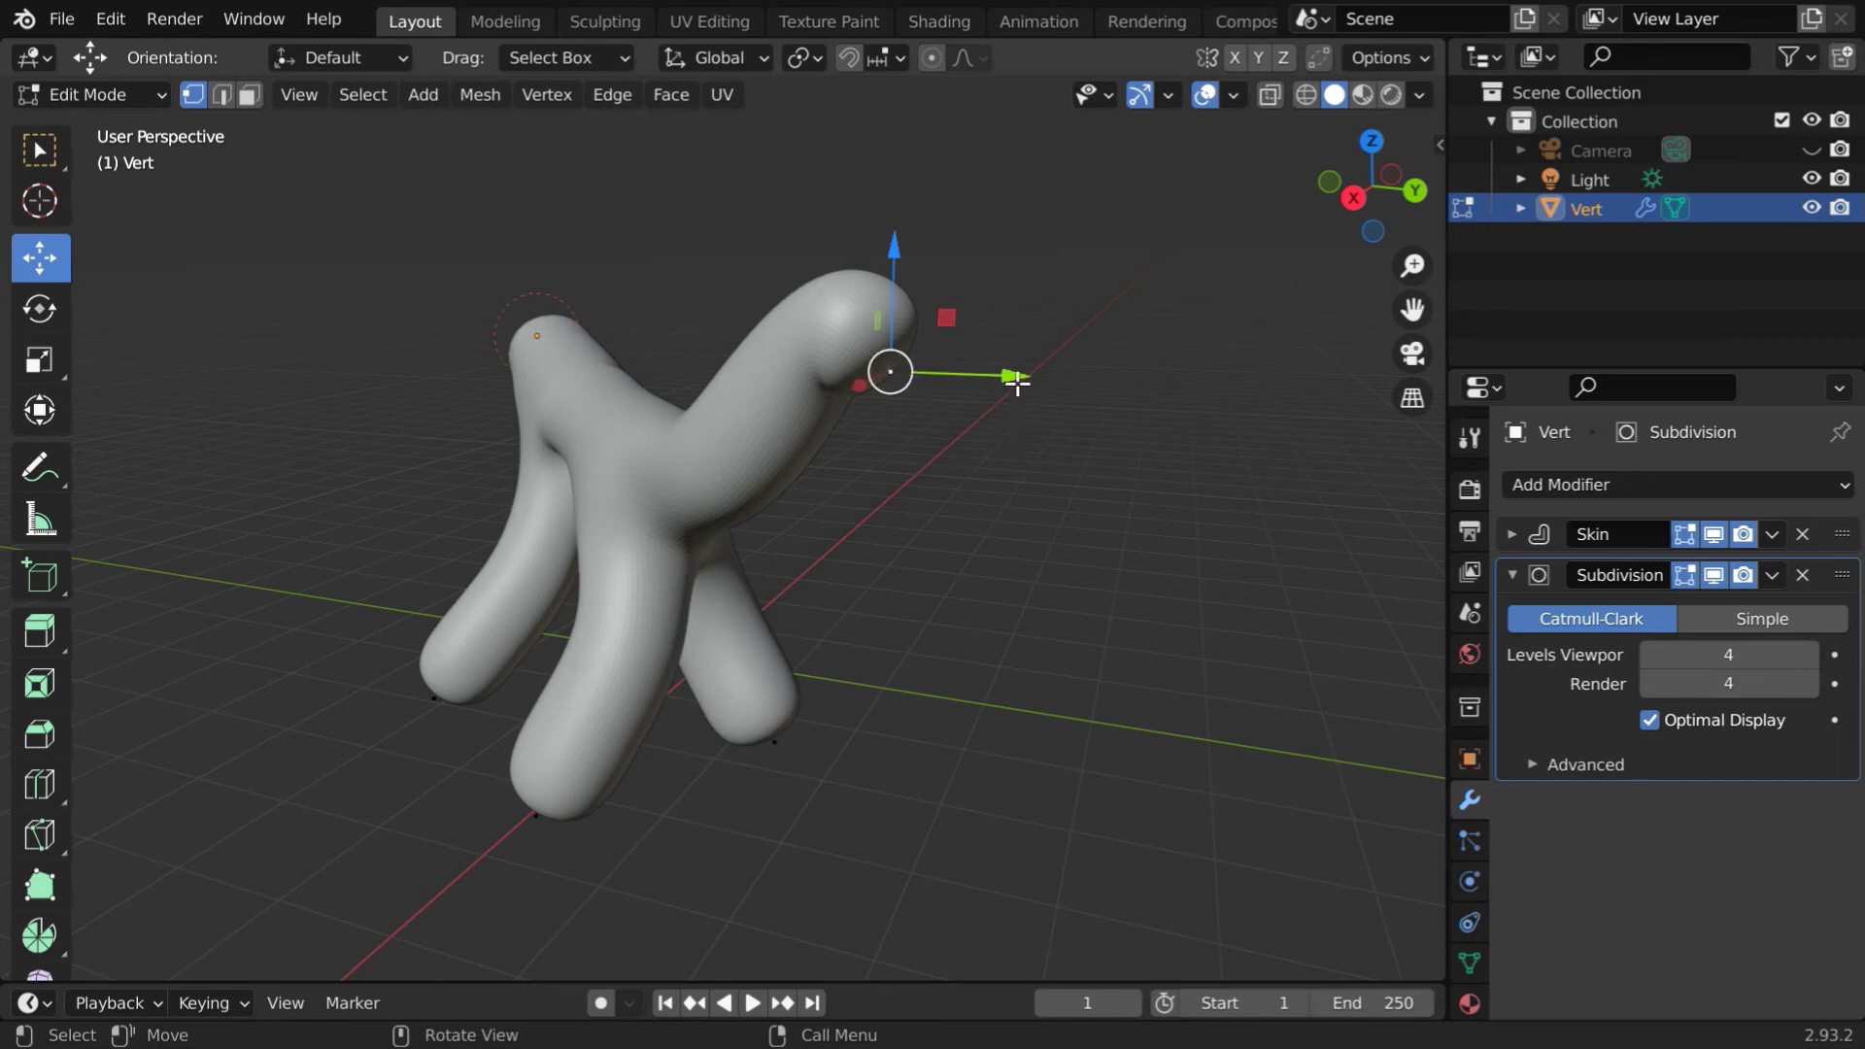
left_click_drag(1020, 379, 1106, 443)
left_click(42, 145)
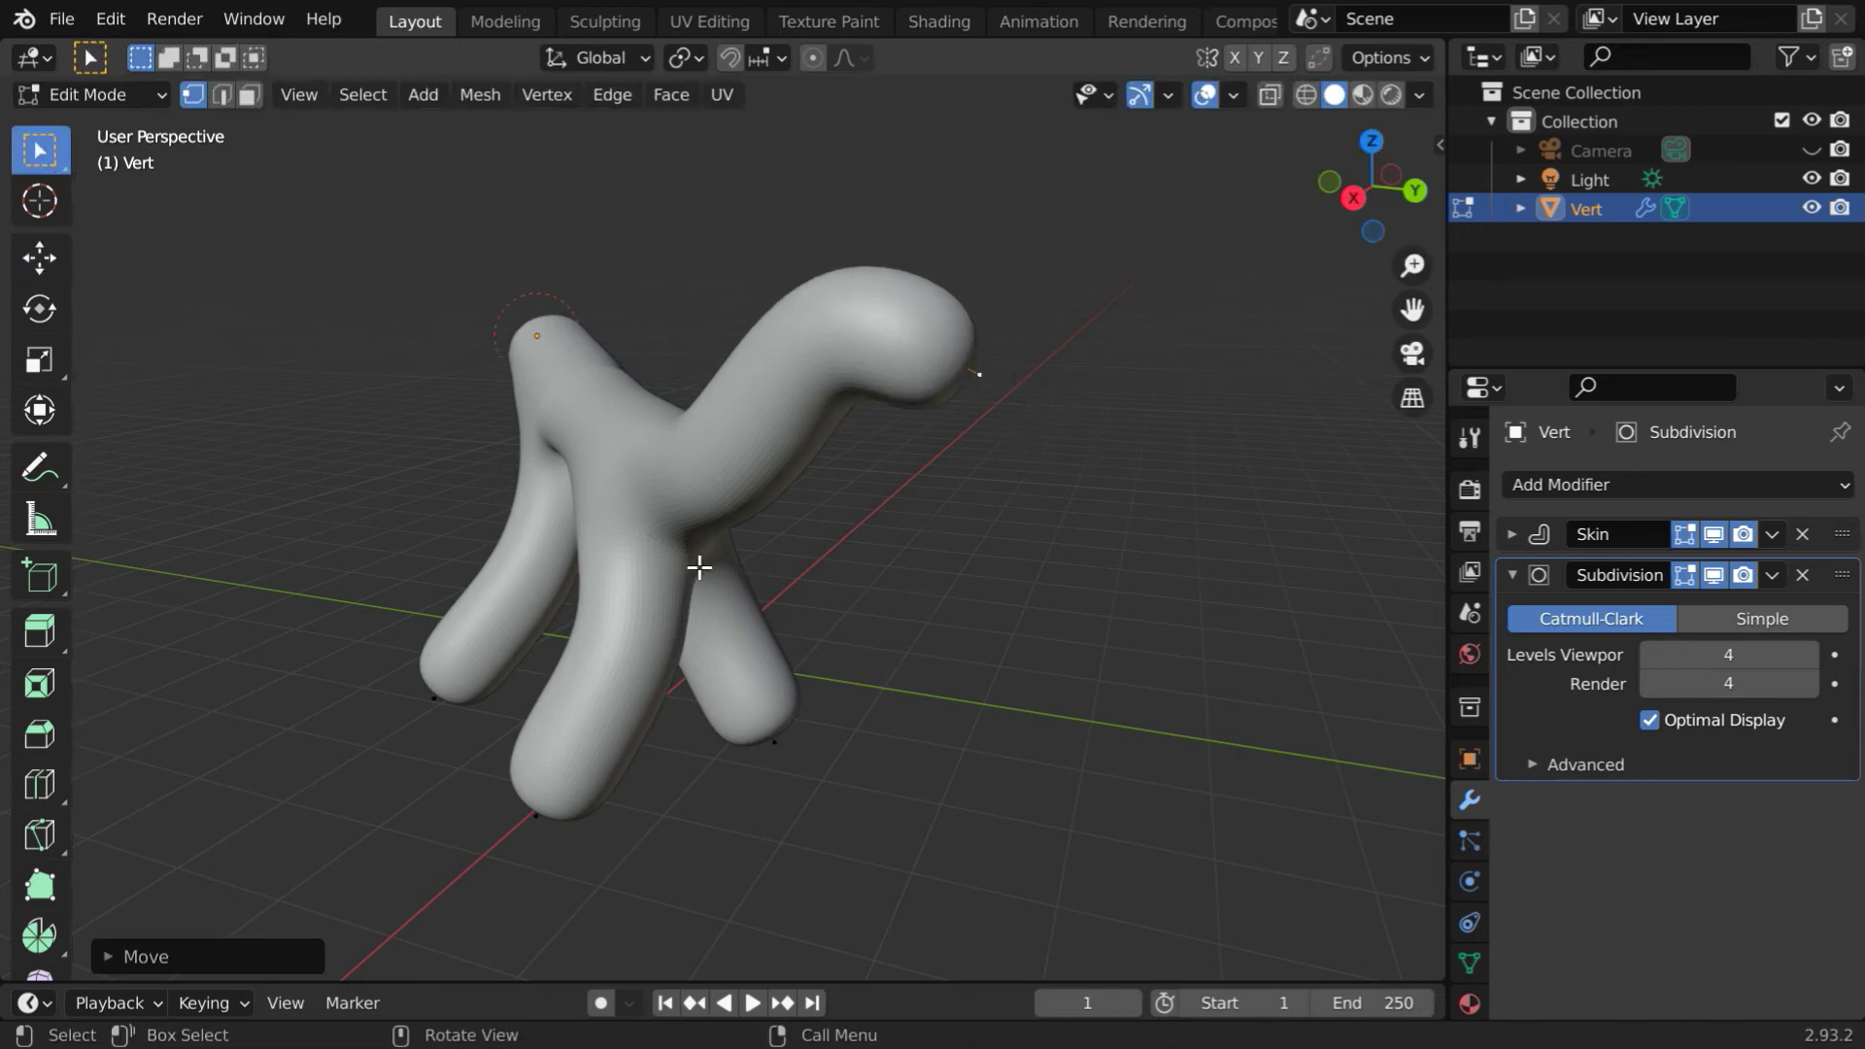
middle_click_drag(700, 566, 876, 618)
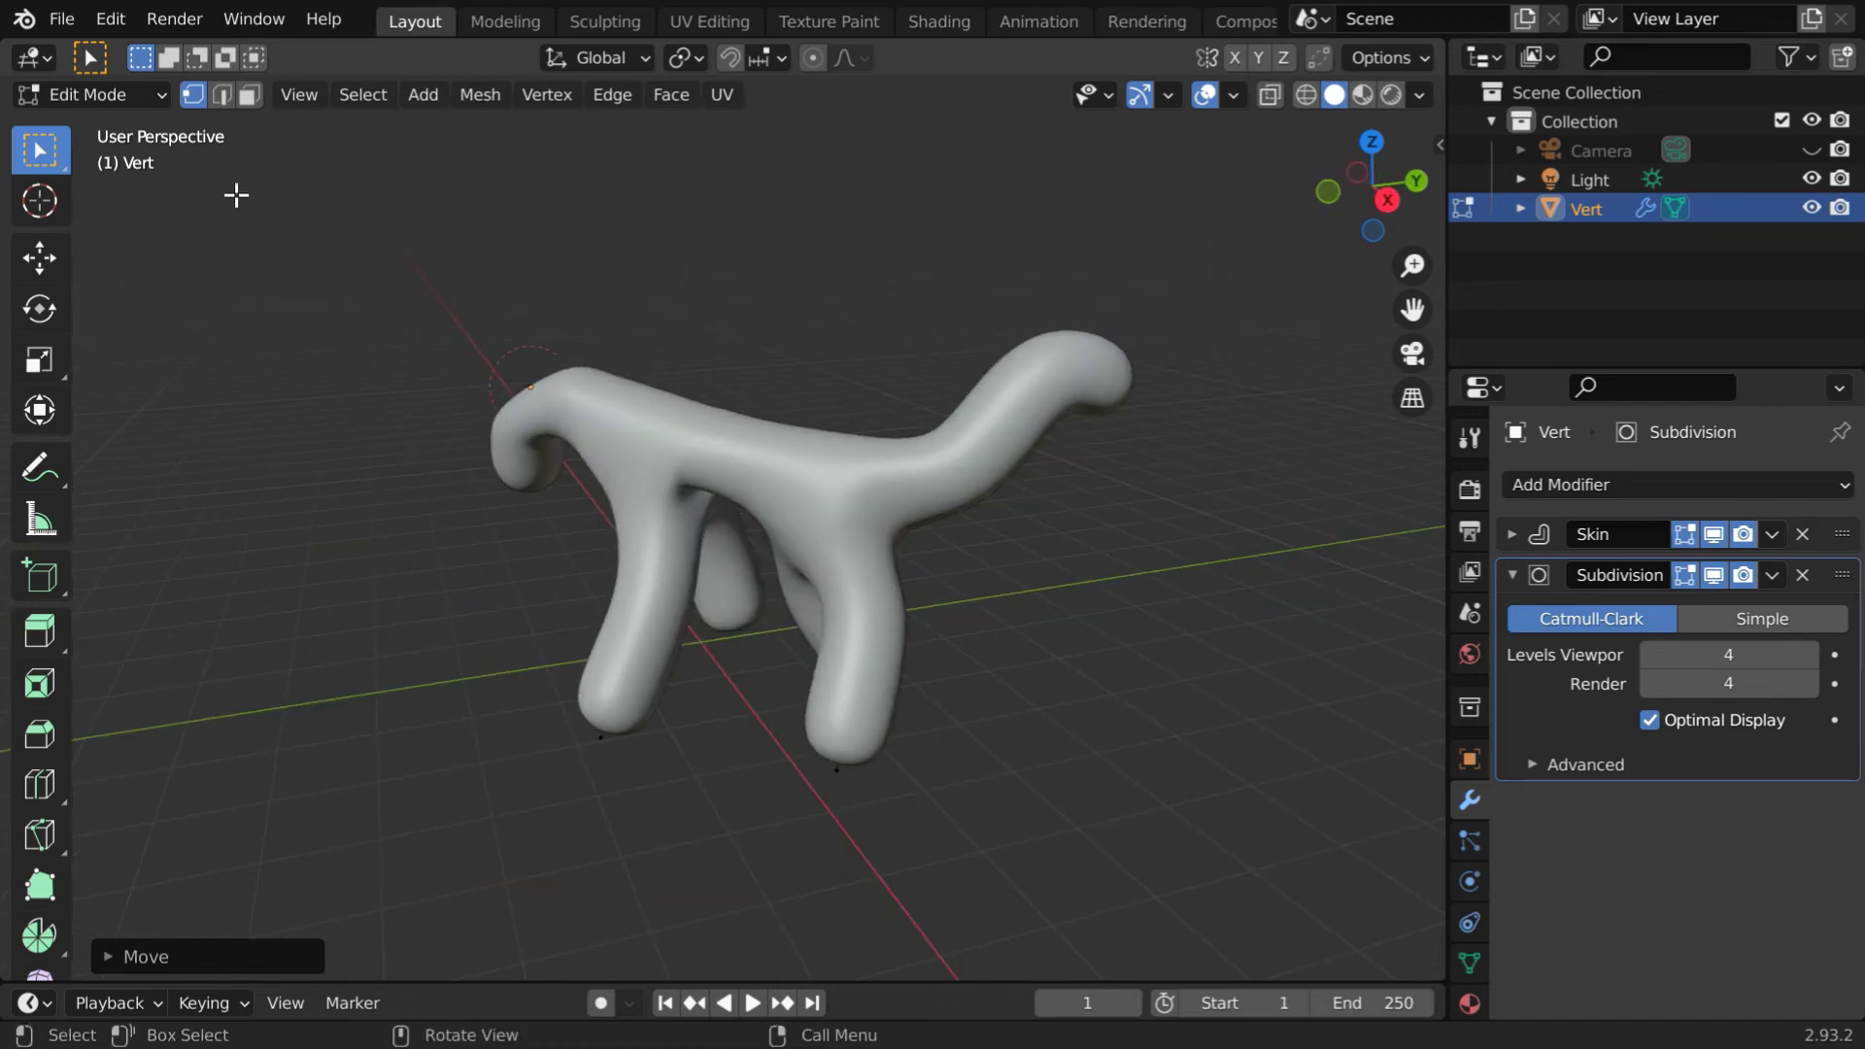
- Switch the animal mesh back to Object Mode
left_click(142, 95)
left_click(146, 124)
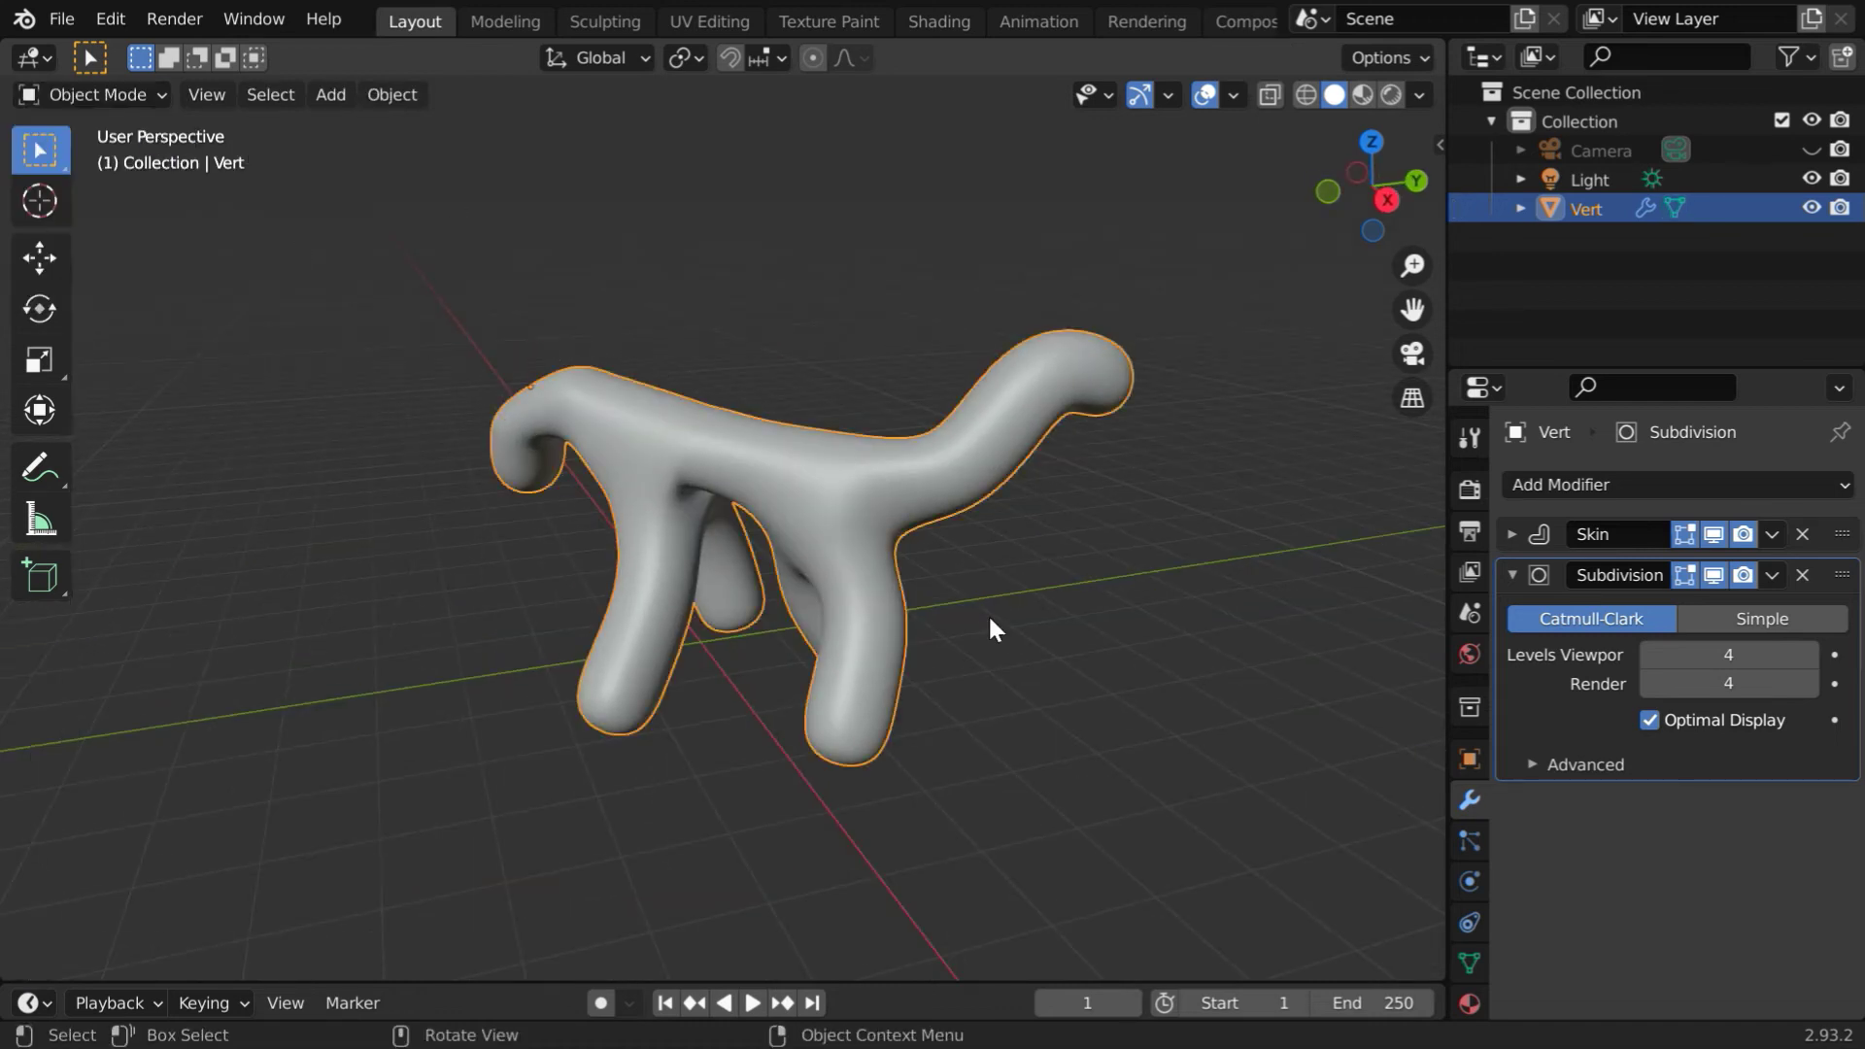
middle_click_drag(988, 614, 888, 567)
scroll(863, 663, "up", 3)
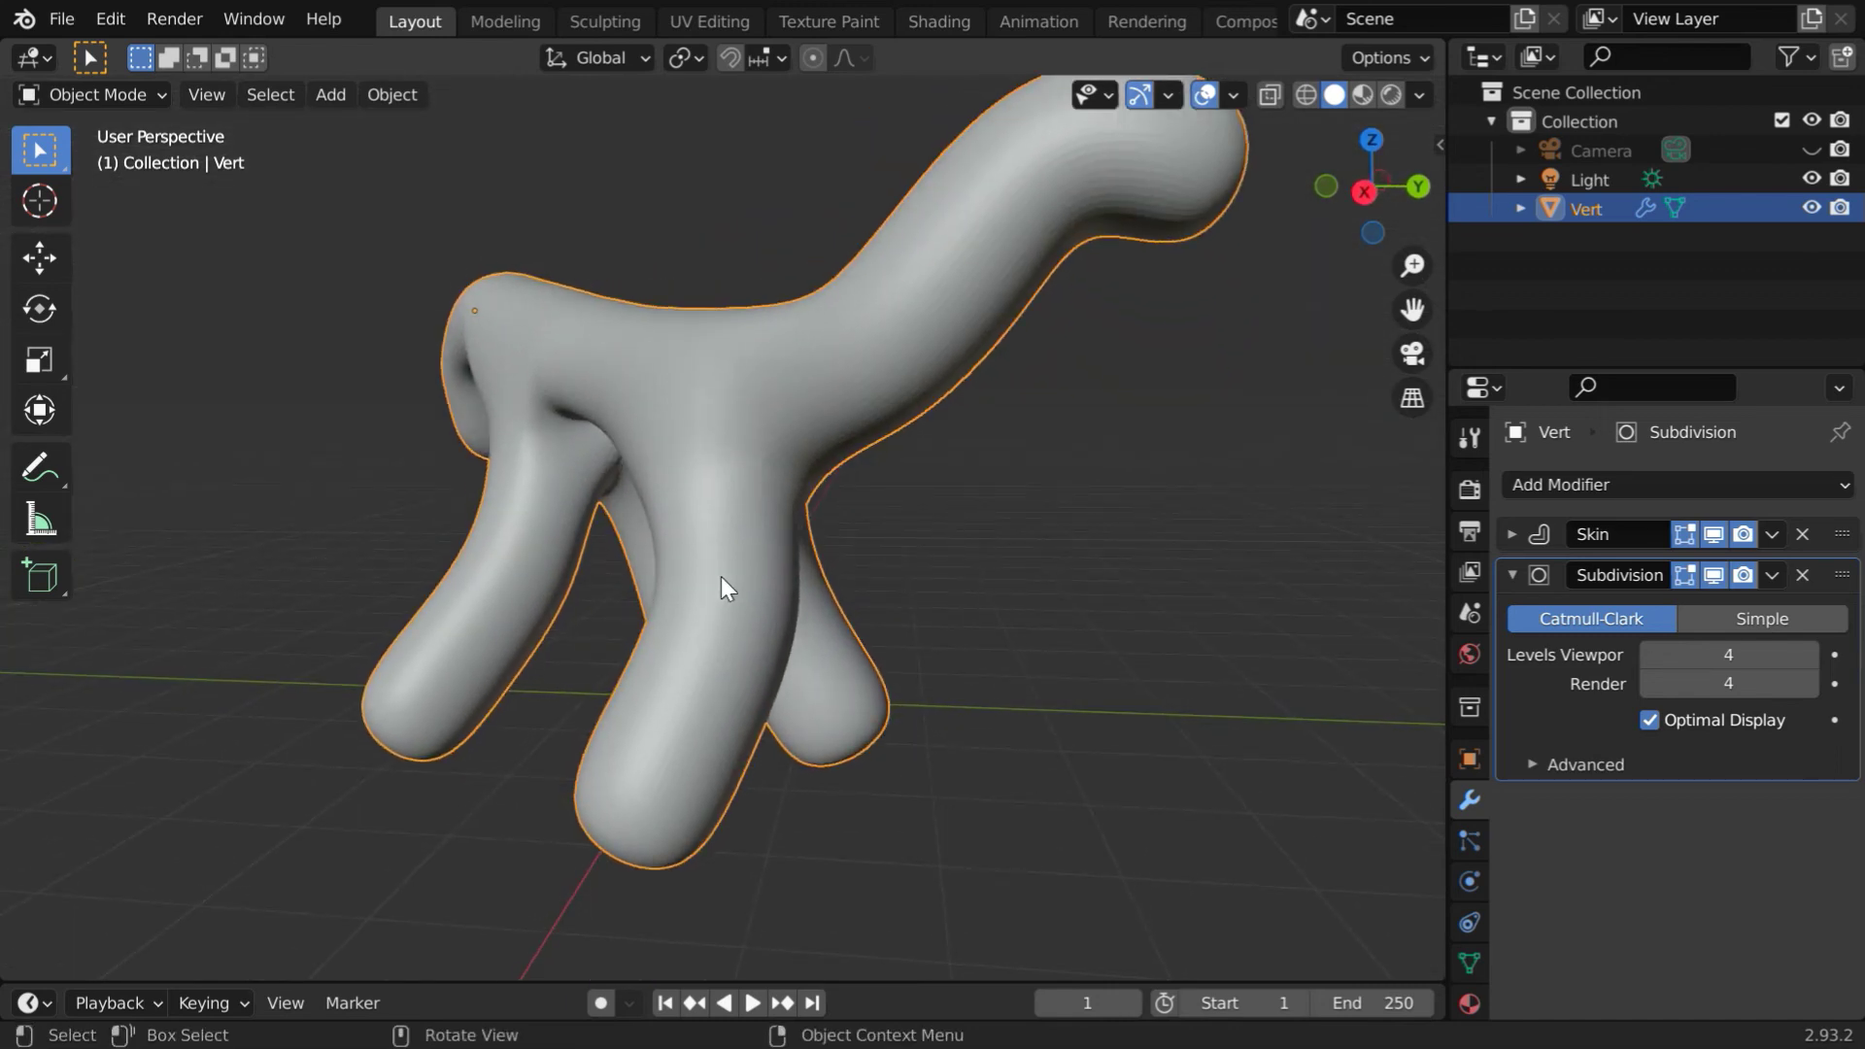
scroll(721, 578, "down", 2)
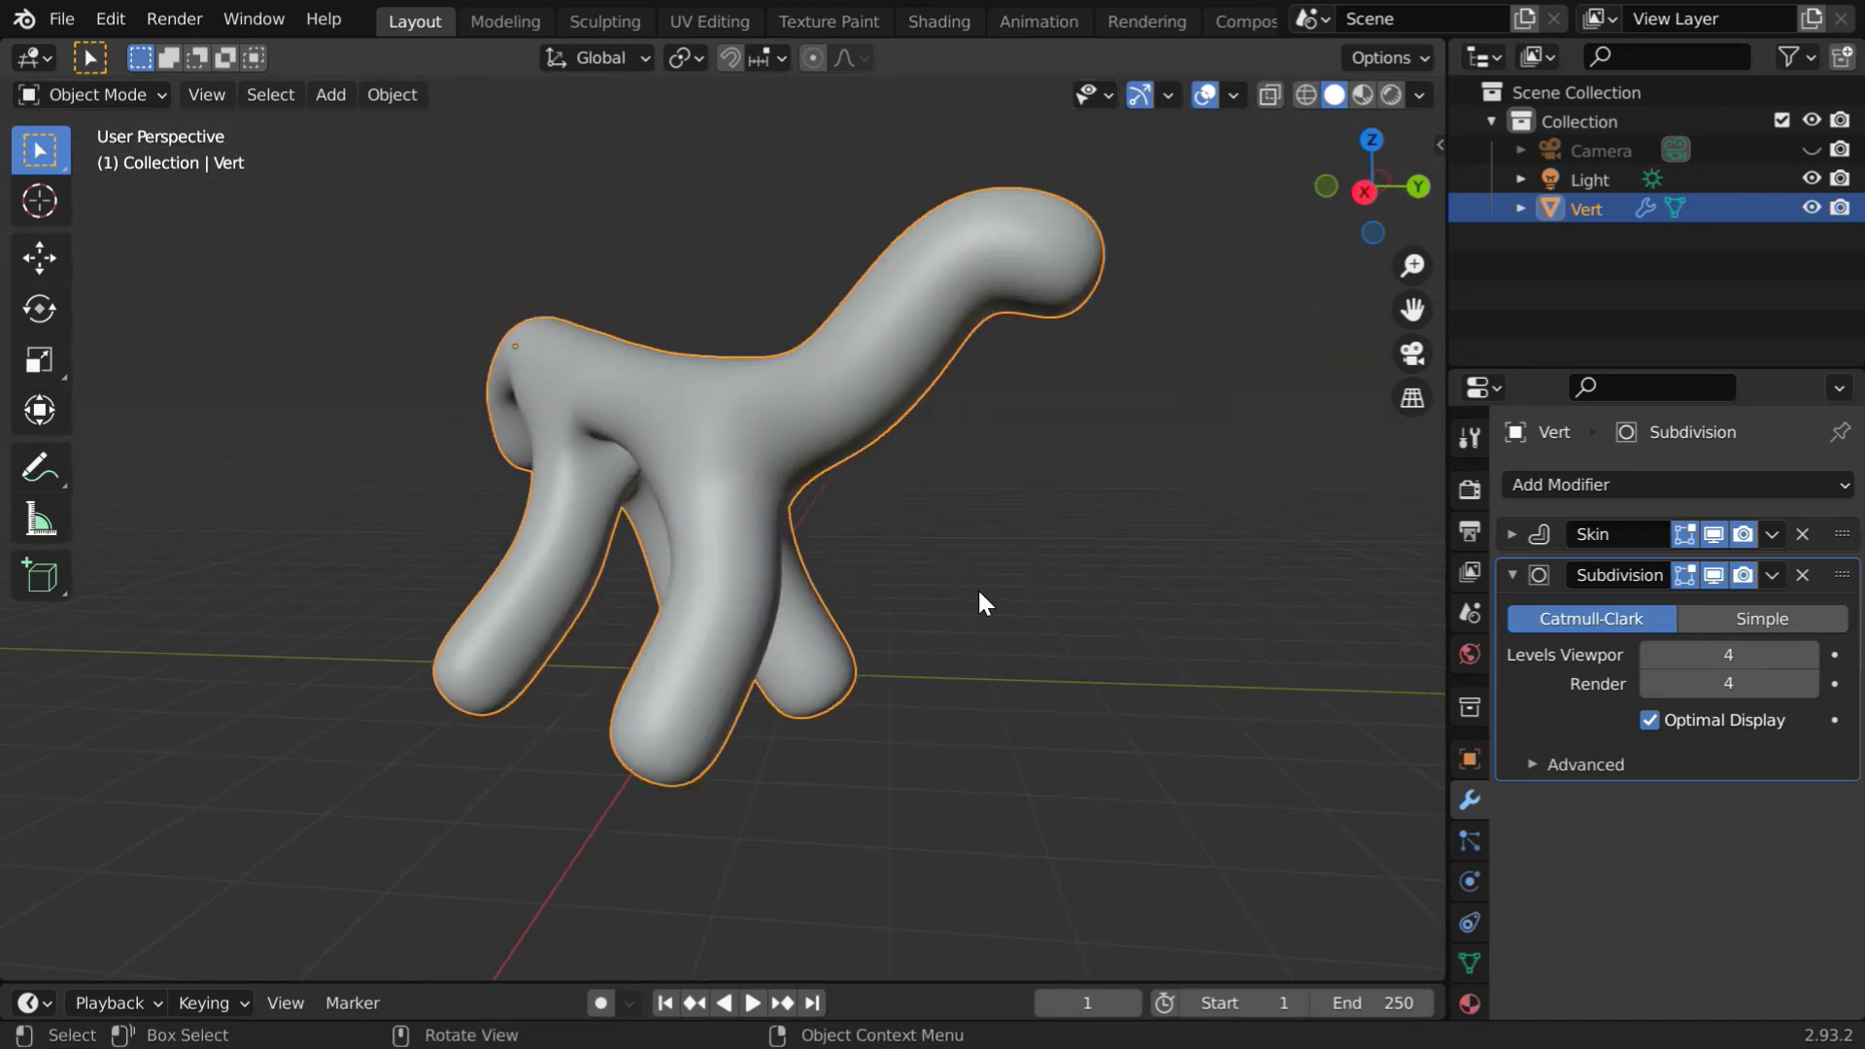
- Create an armature from the Skin modifier panel and select the new Armature object
left_click(1511, 536)
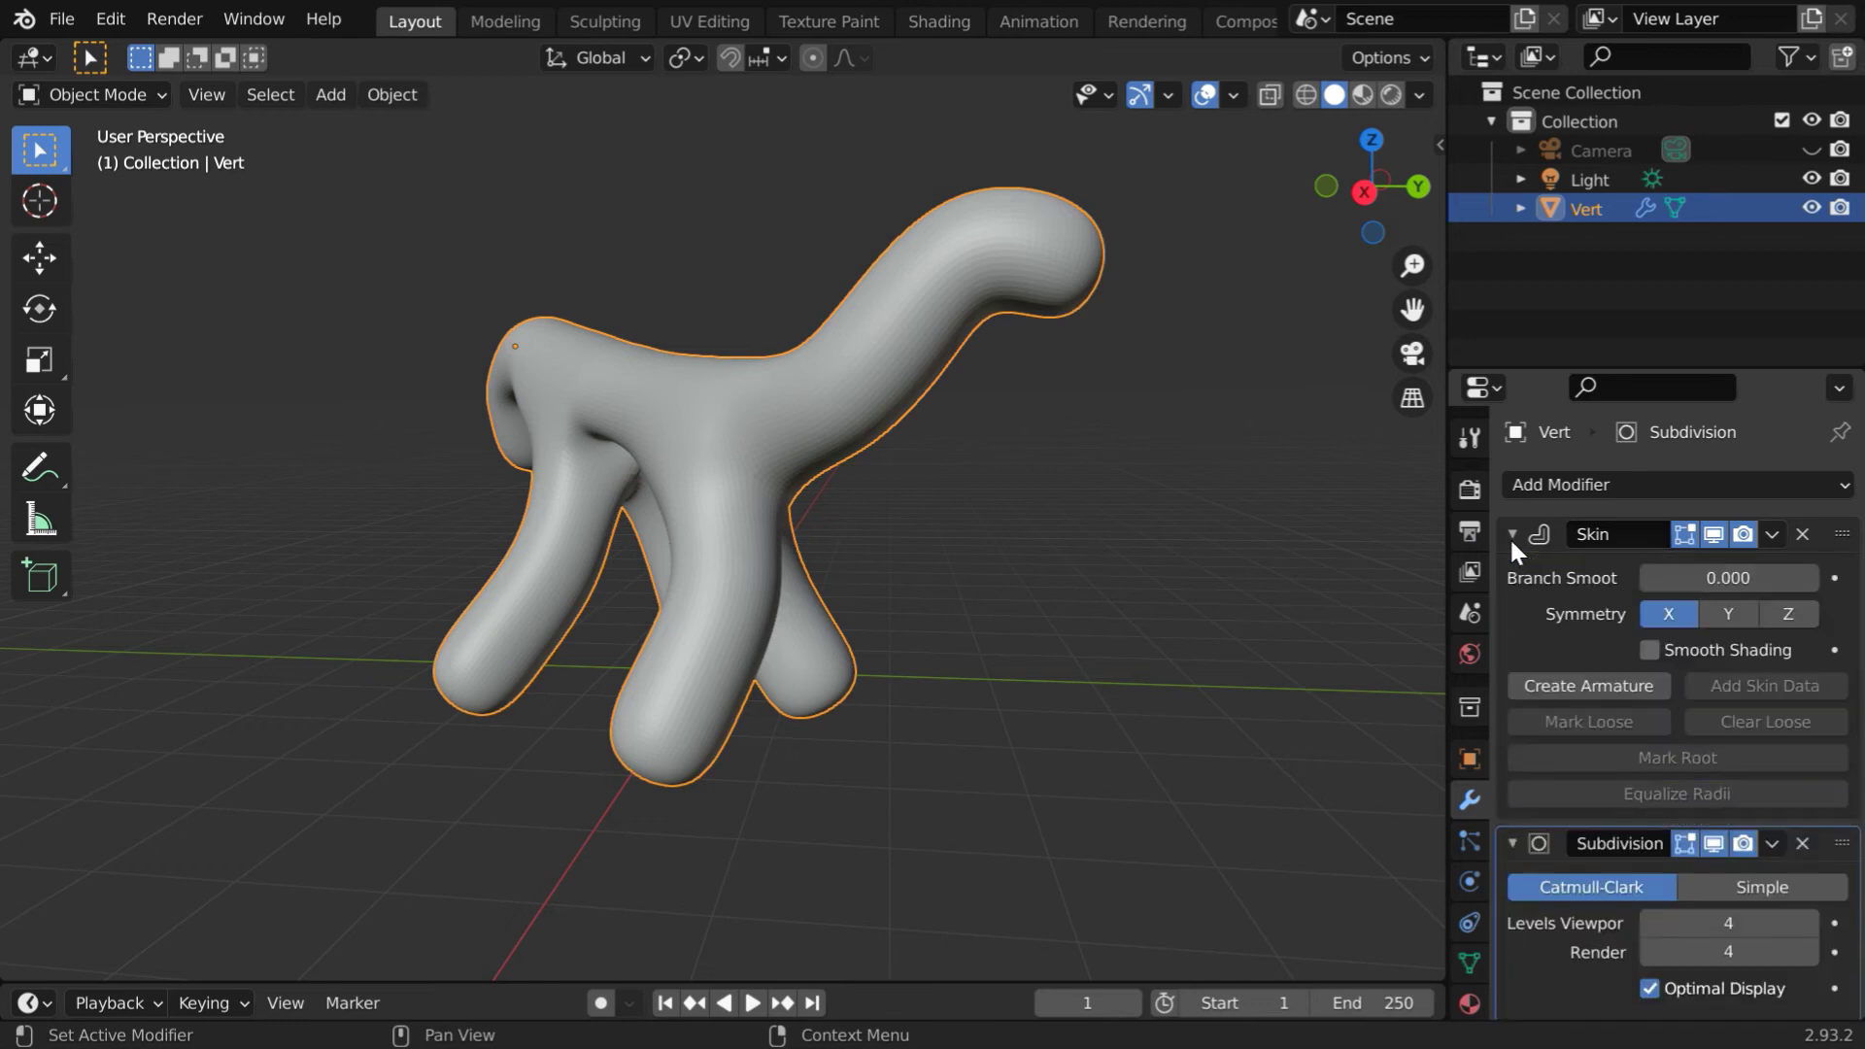
left_click(1583, 685)
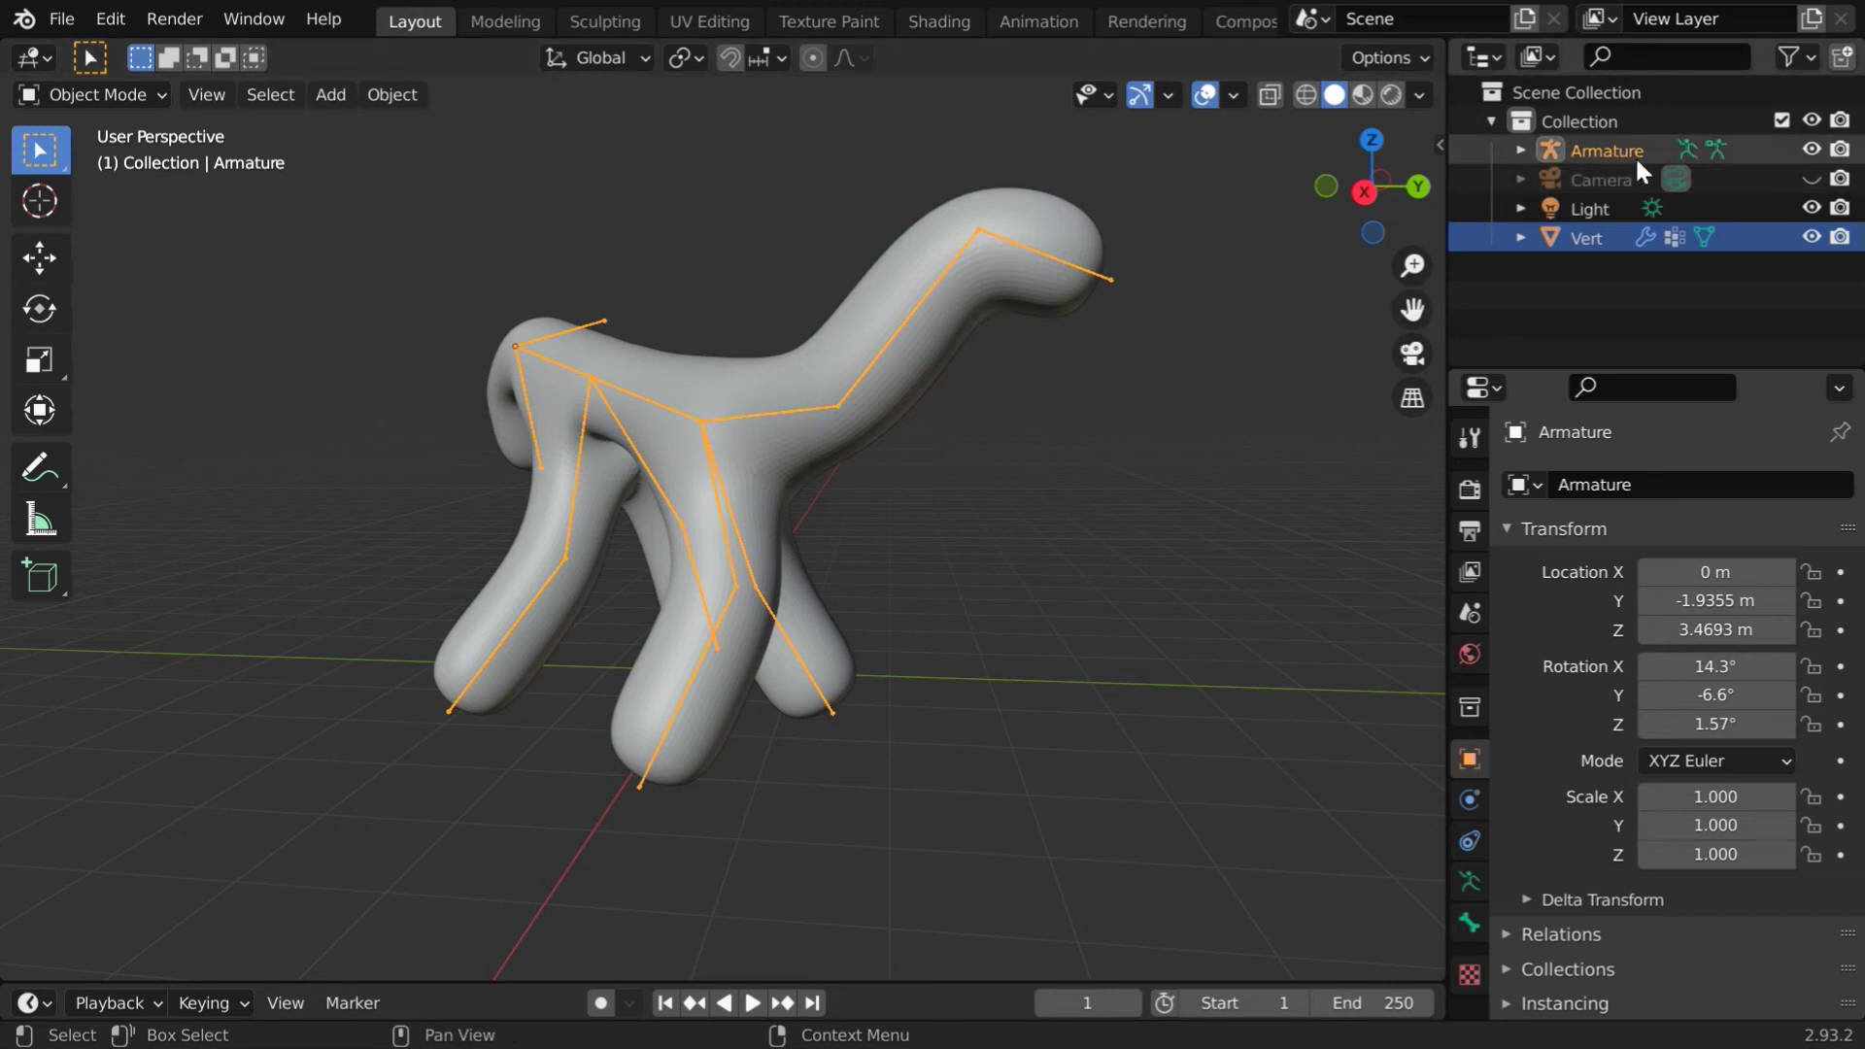
left_click(1601, 150)
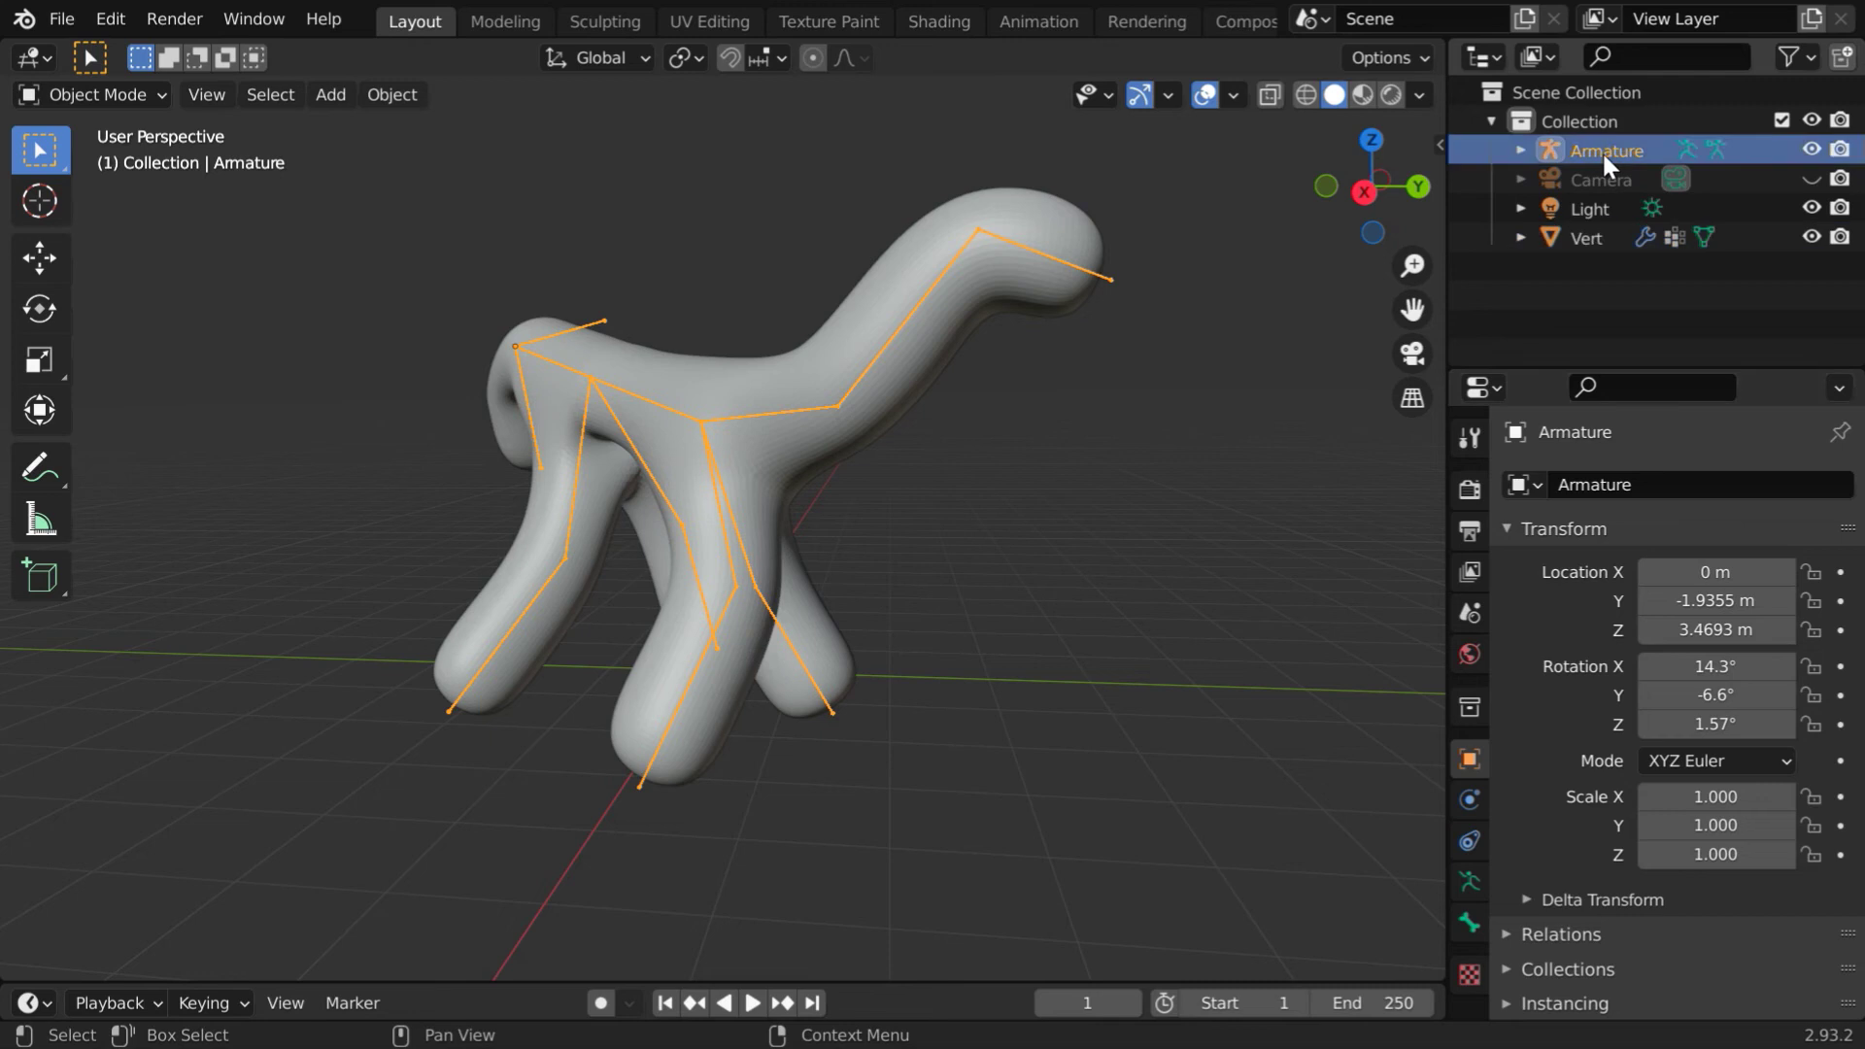
left_click(814, 750)
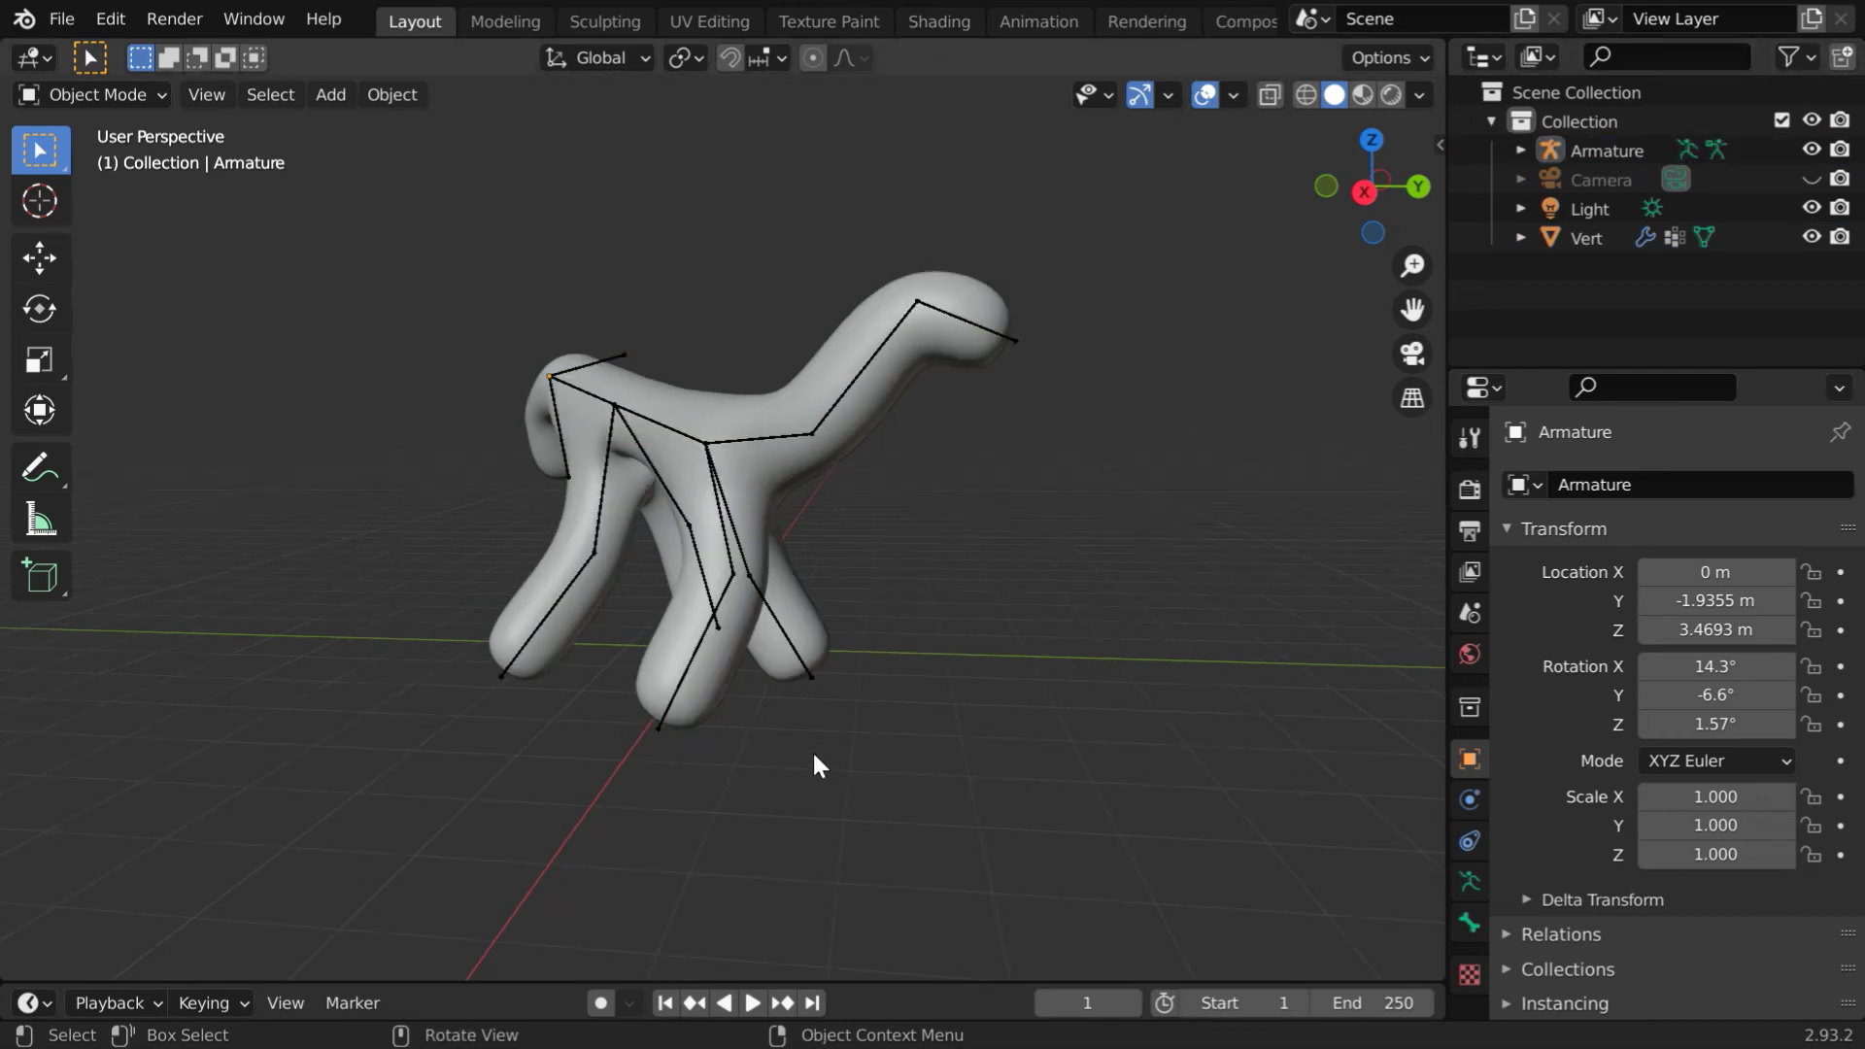
mouse_move(812, 749)
middle_mouse_down()
mouse_move(954, 800)
mouse_move(789, 836)
mouse_move(779, 723)
mouse_move(785, 762)
middle_mouse_up()
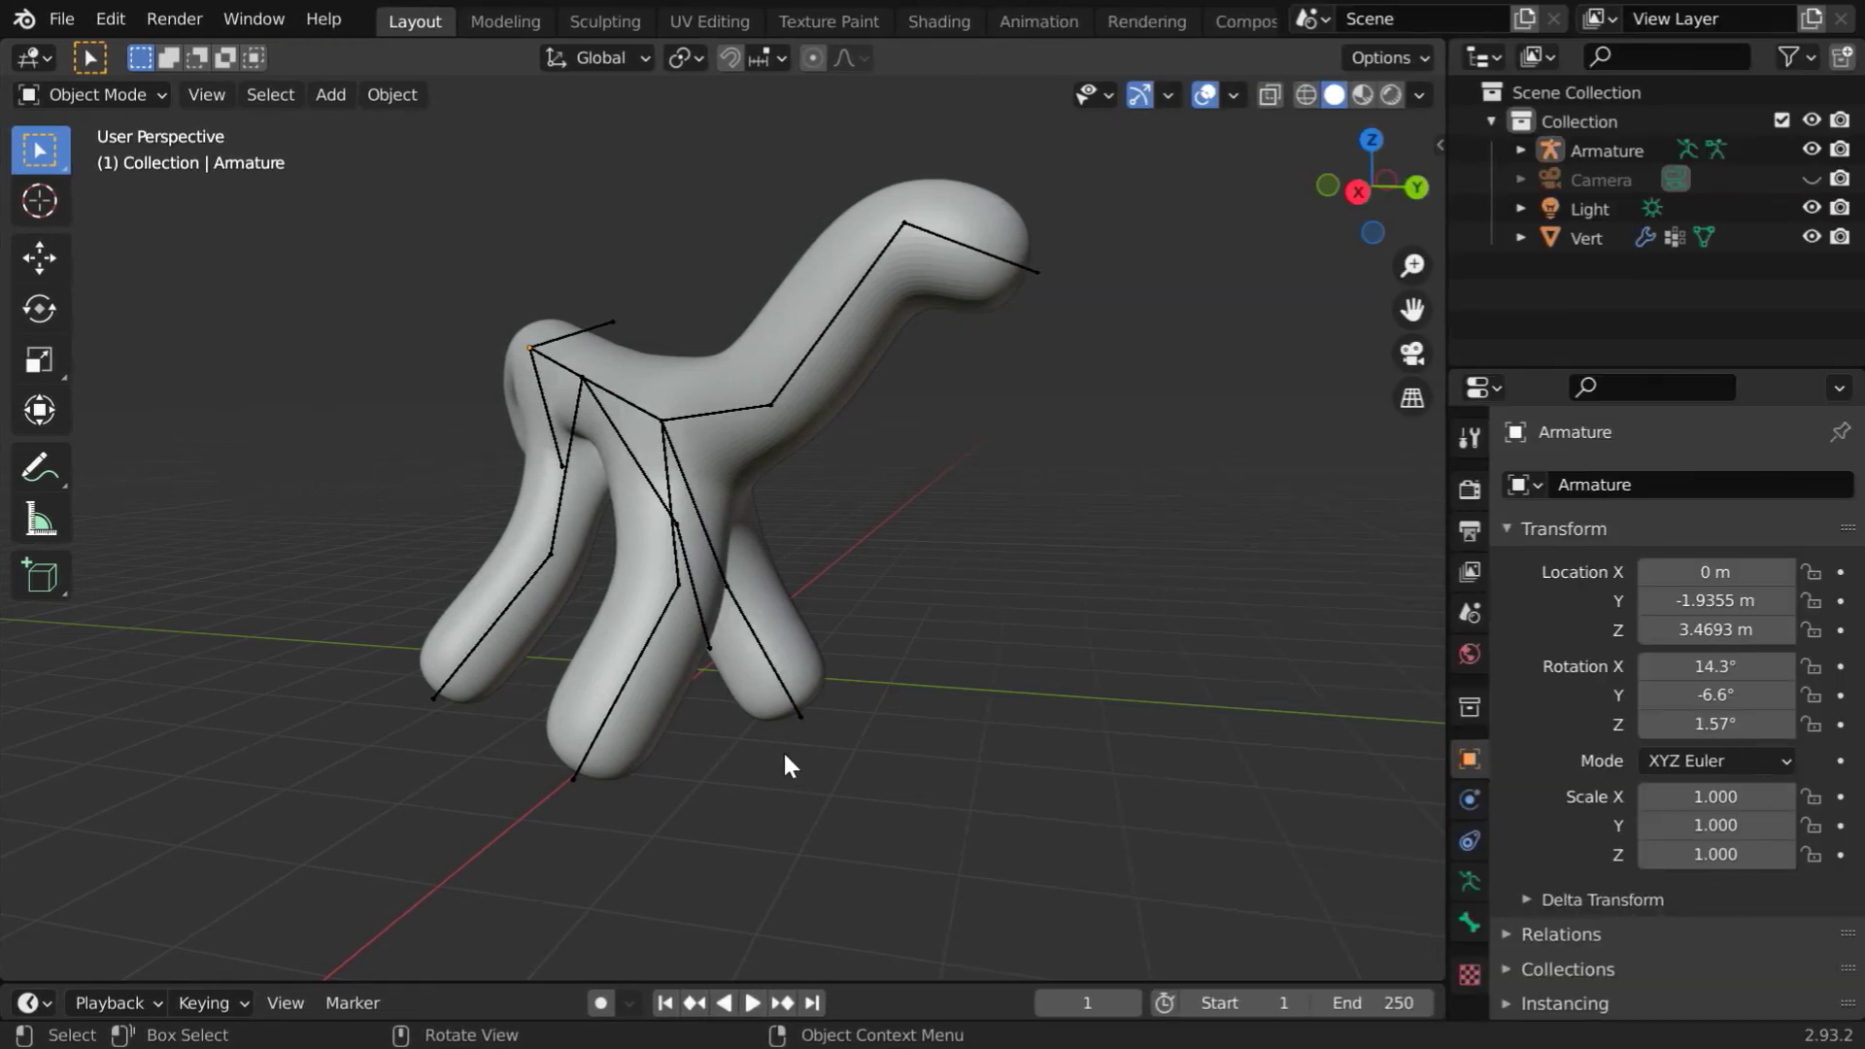
- Zoom, orbit and pan to a close side view of the bones in the body, neck and legs
scroll(785, 756, "down", 3)
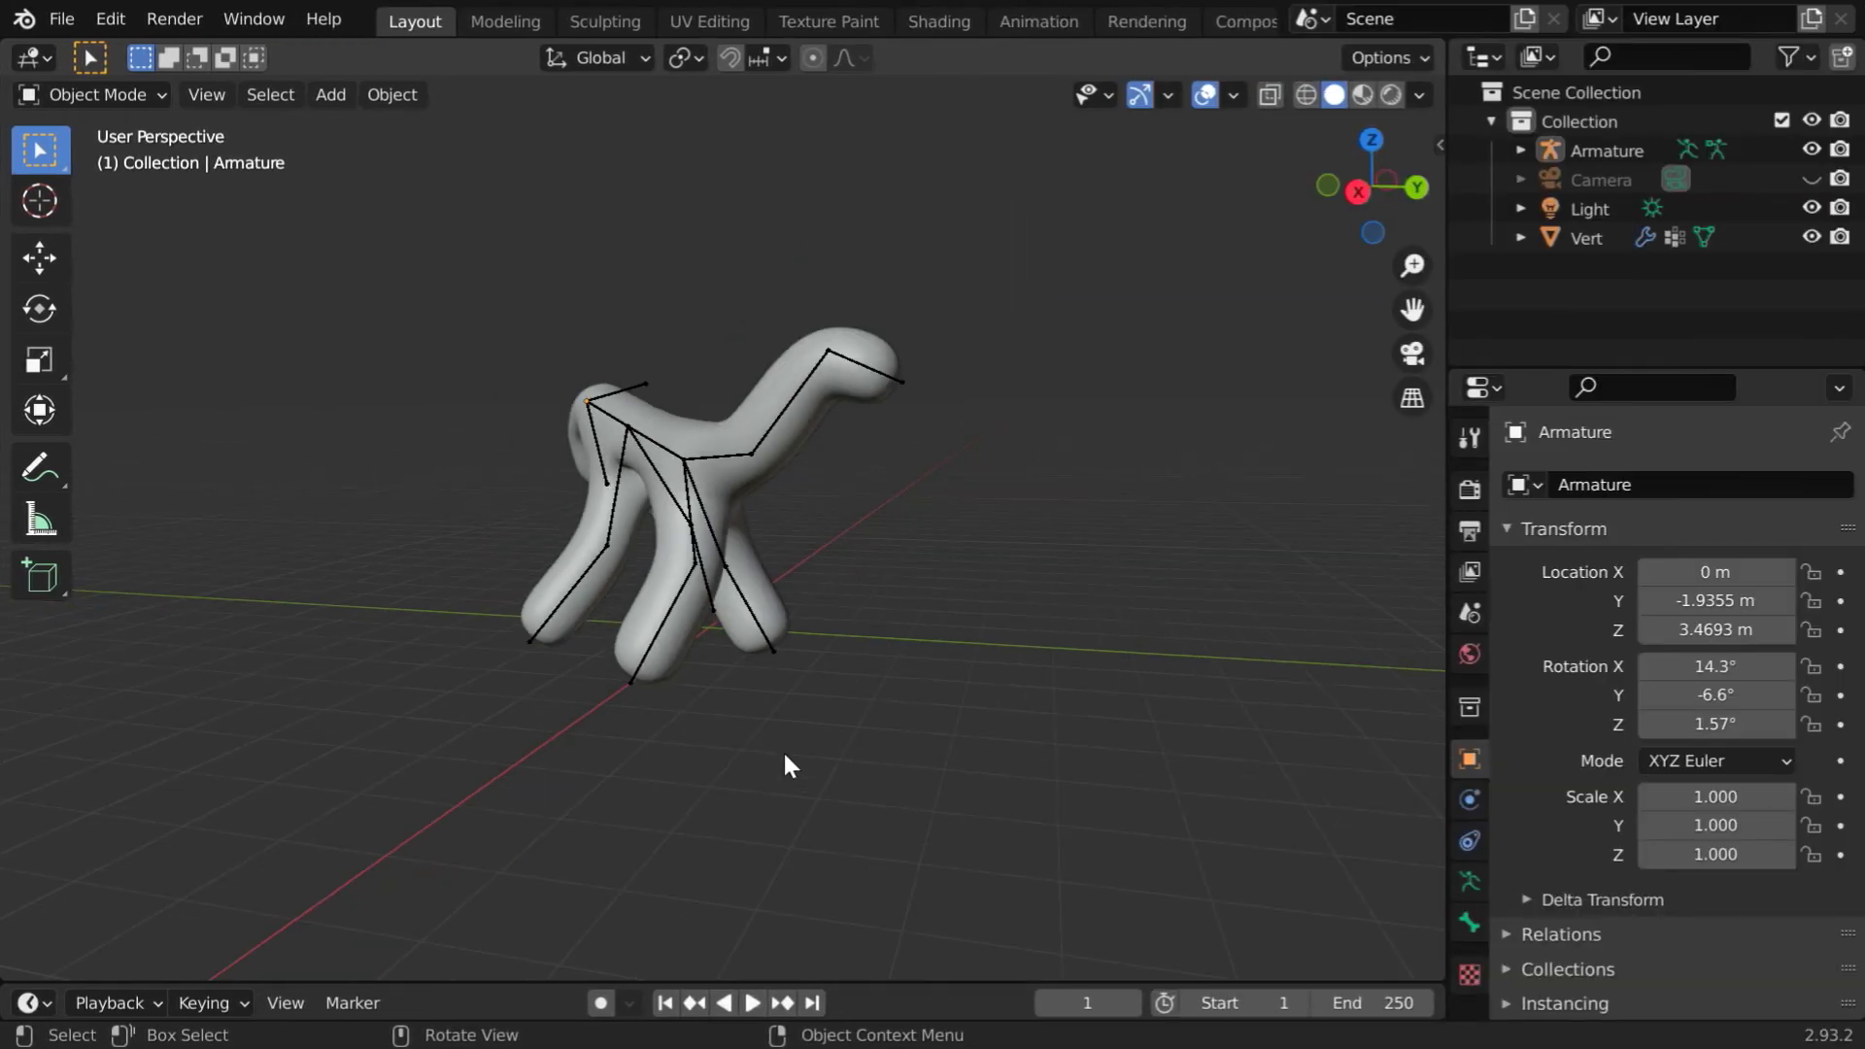
middle_click_drag(785, 756, 399, 803)
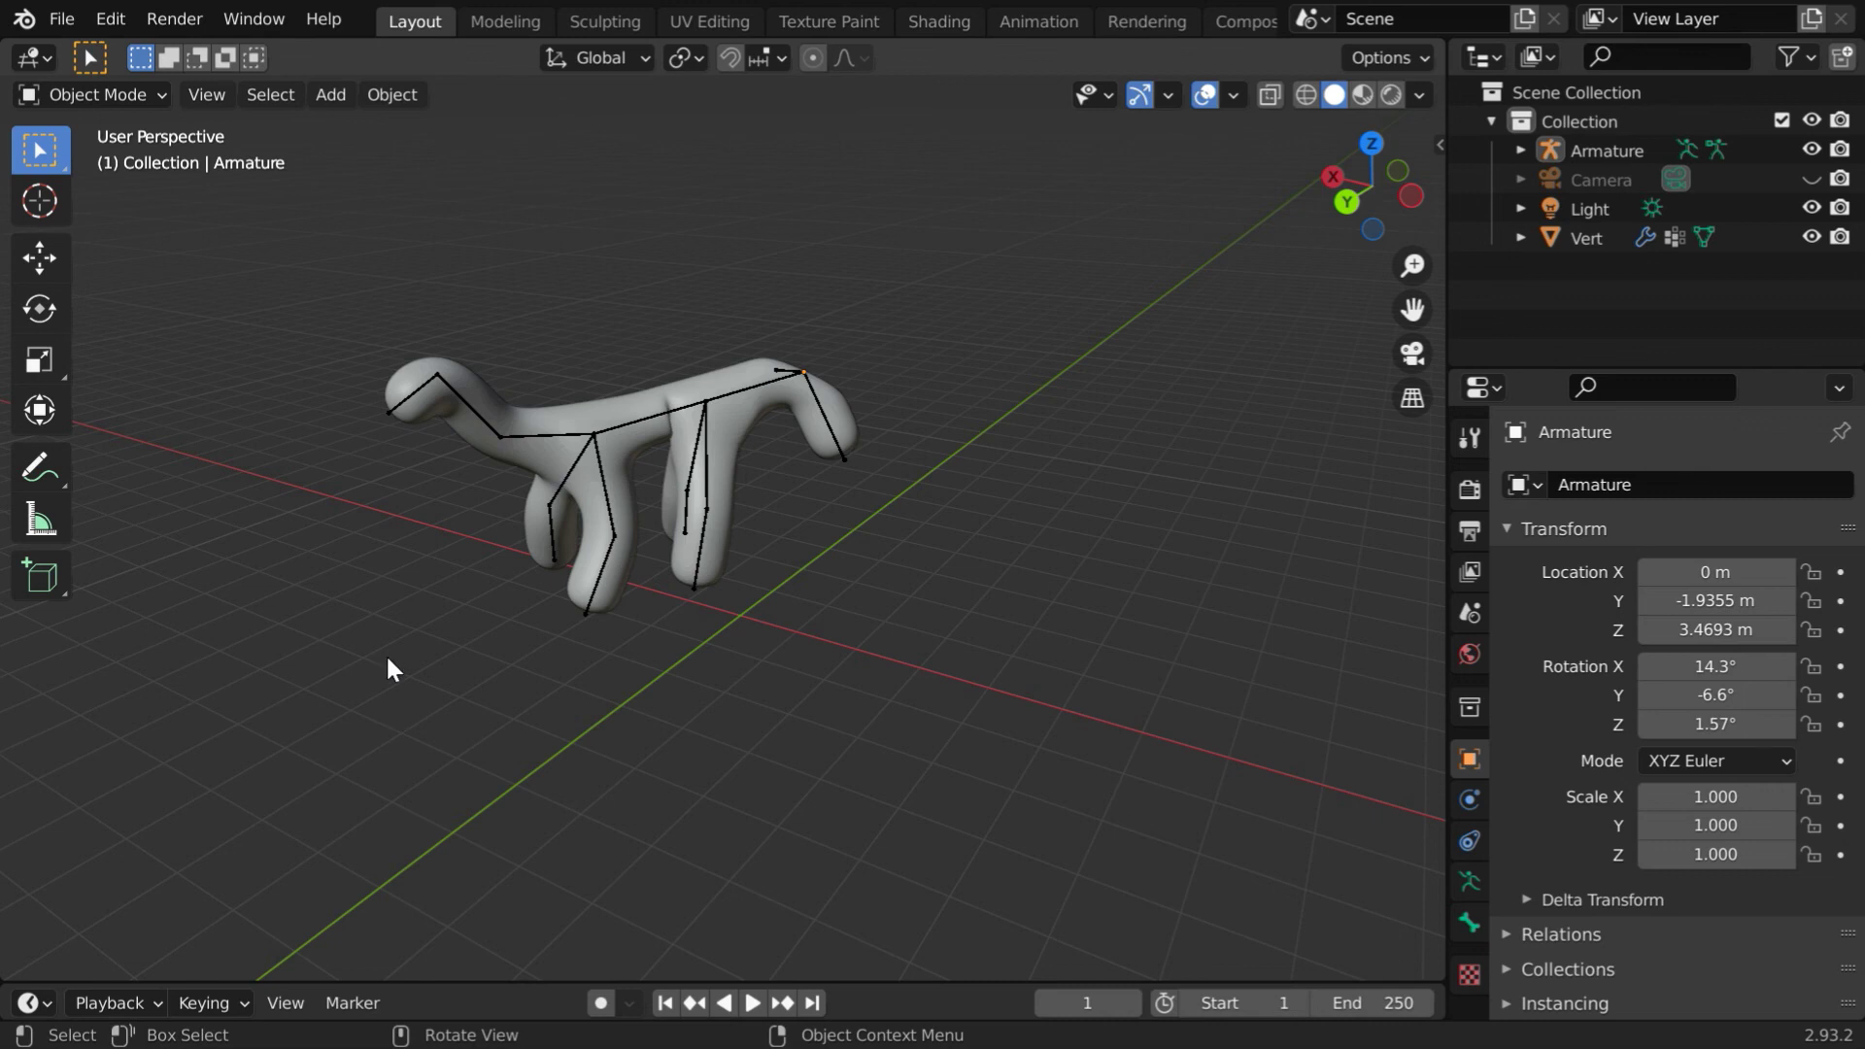
scroll(386, 653, "up", 2)
middle_click_drag(548, 663, 893, 791, "shift")
scroll(892, 790, "up", 3)
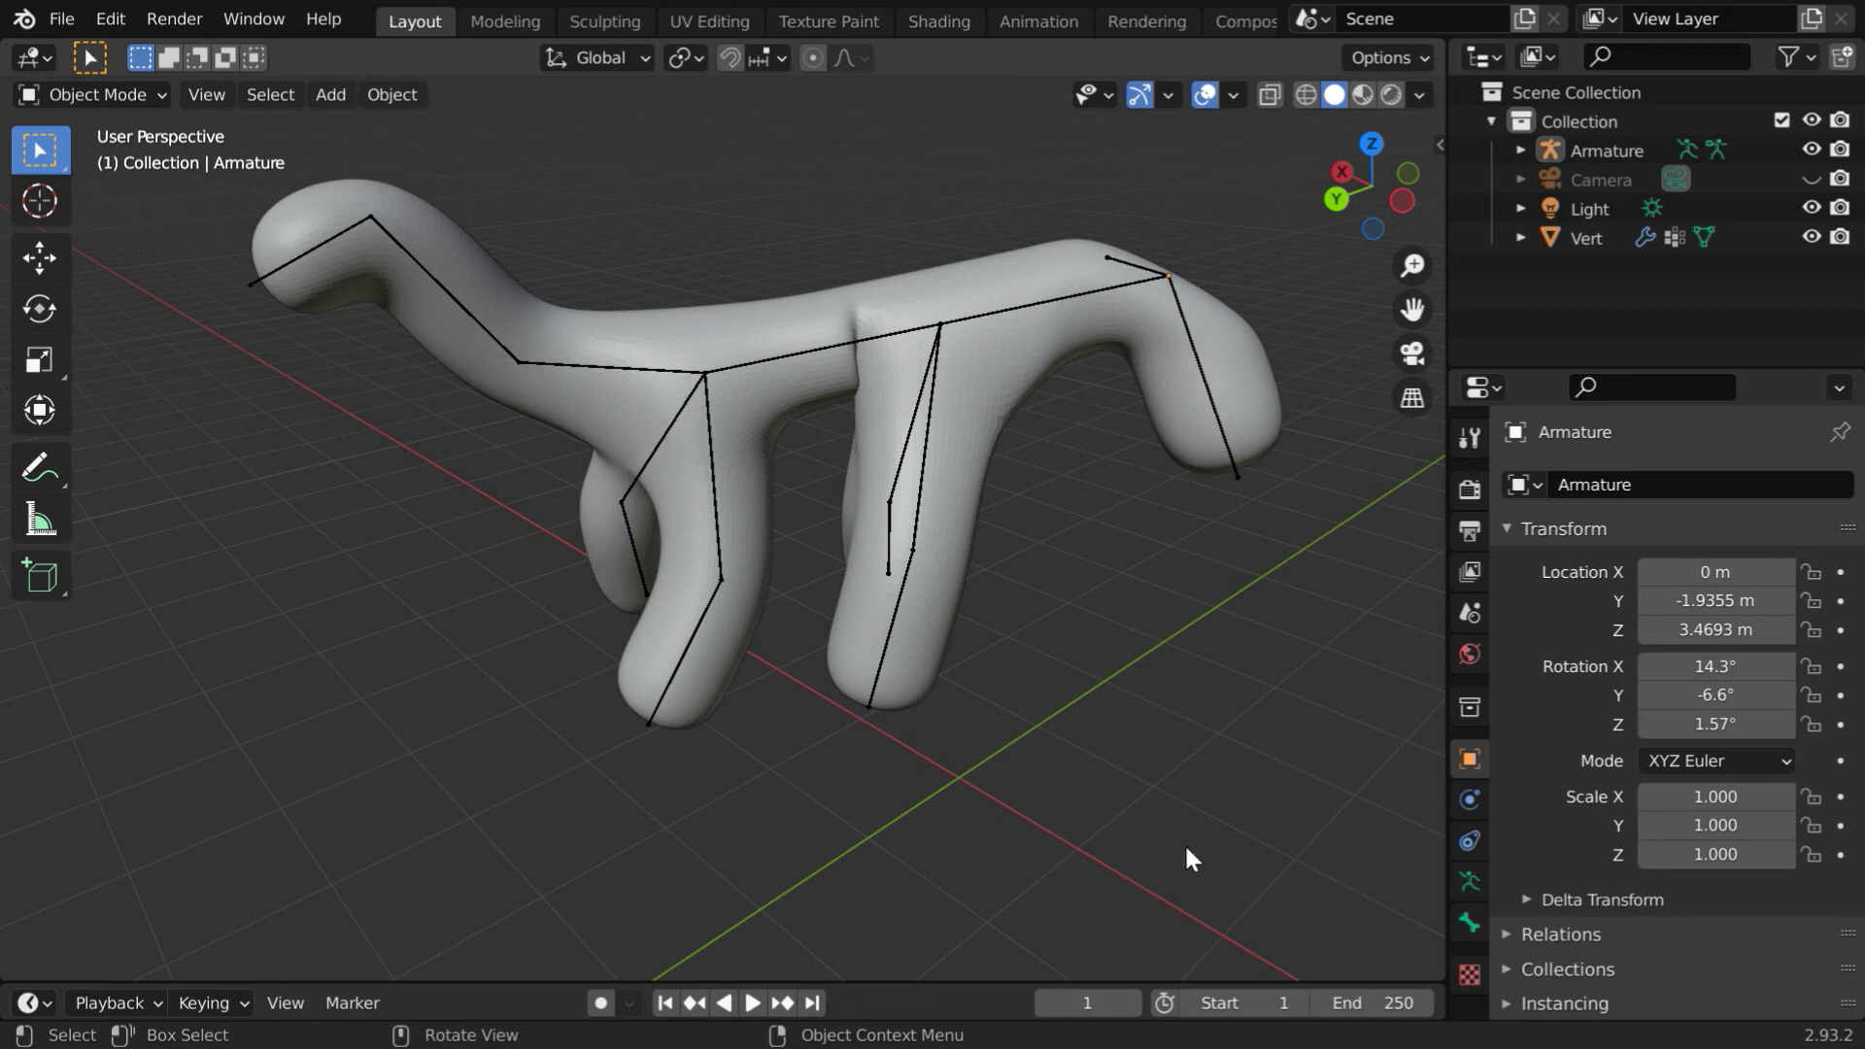